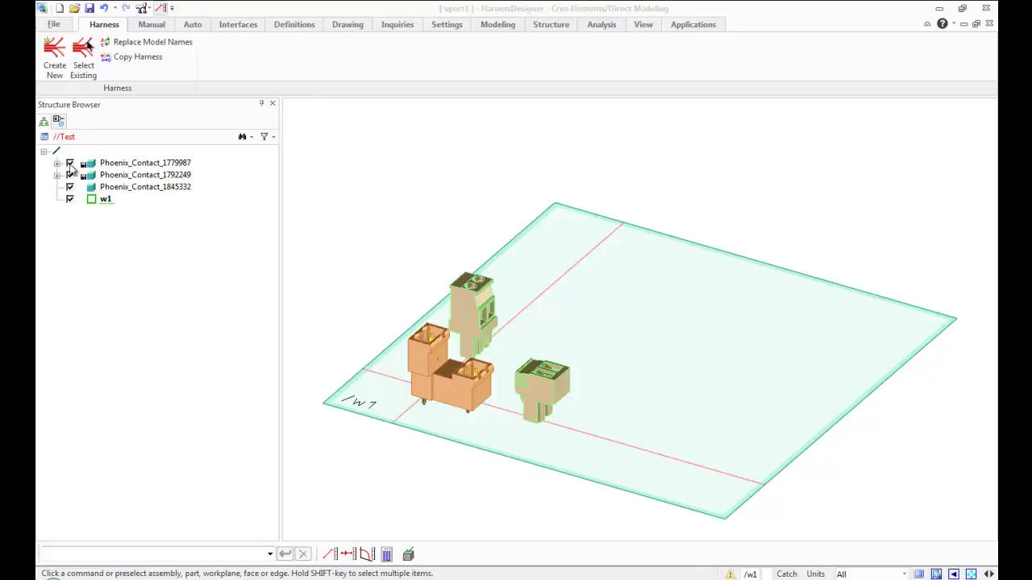
- Toggle the three Phoenix Contact connectors to identify them, then create a harness named Test
left_click(71, 166)
left_click(70, 177)
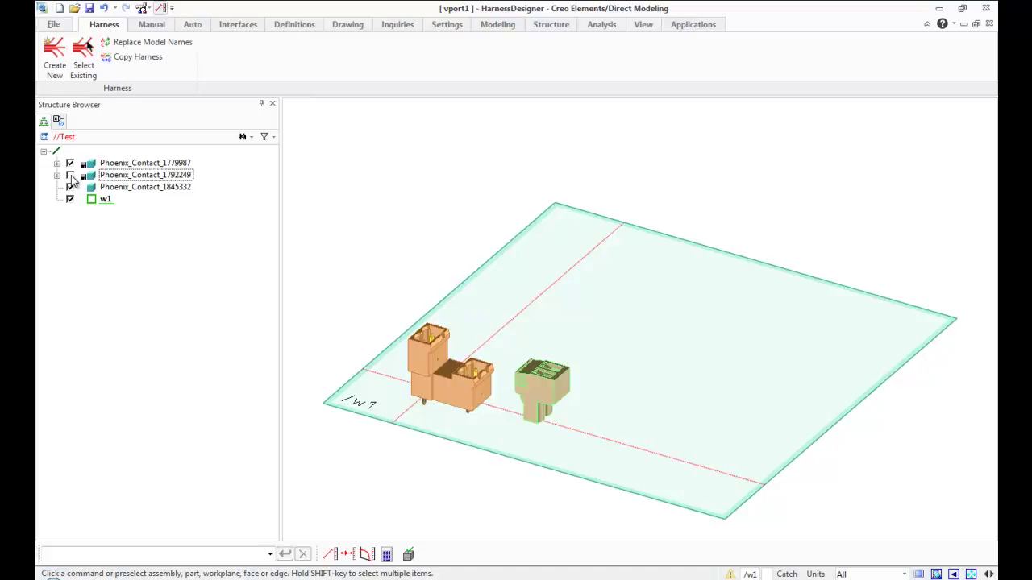
left_click(70, 188)
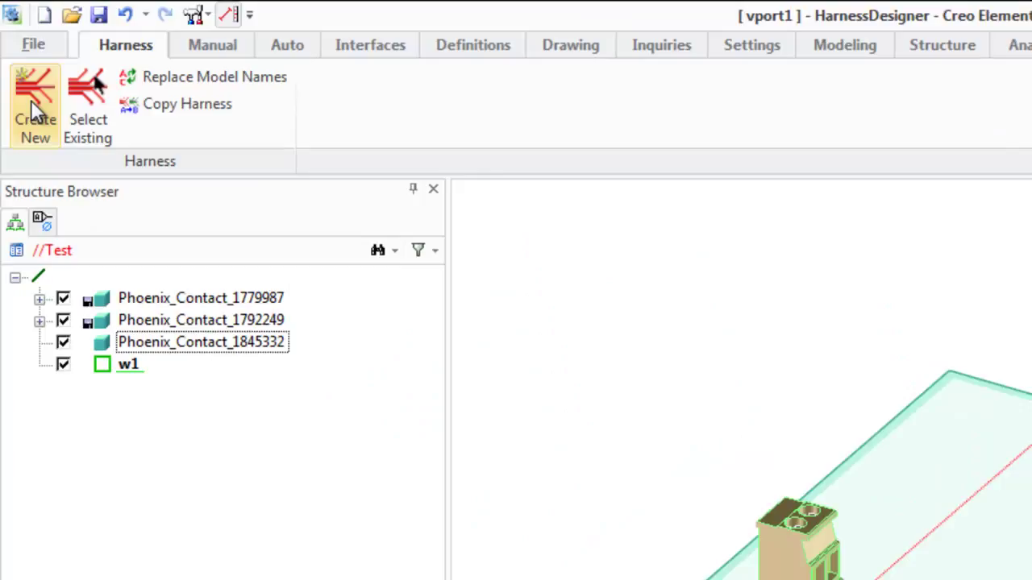
left_click(30, 100)
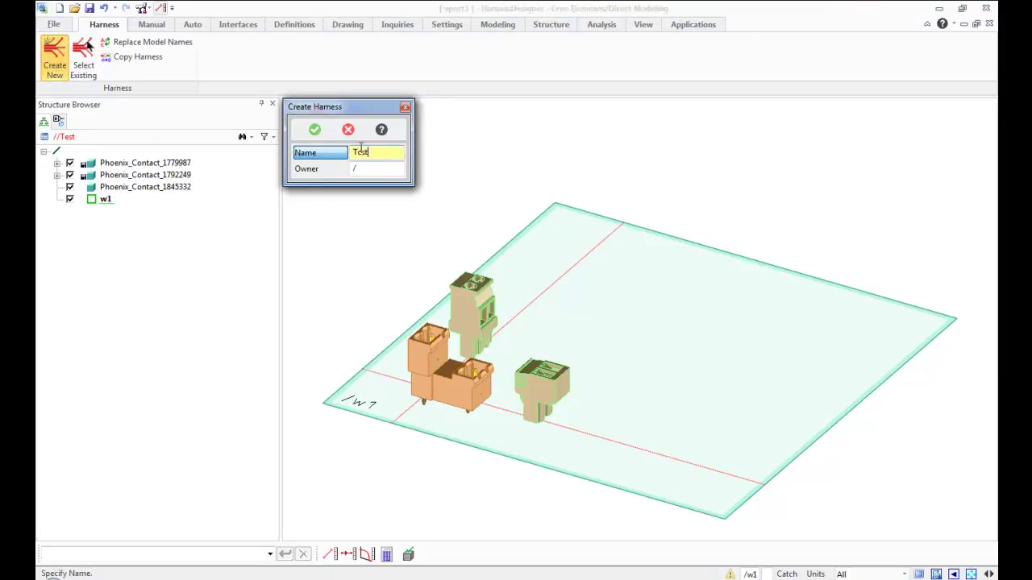
left_click(315, 130)
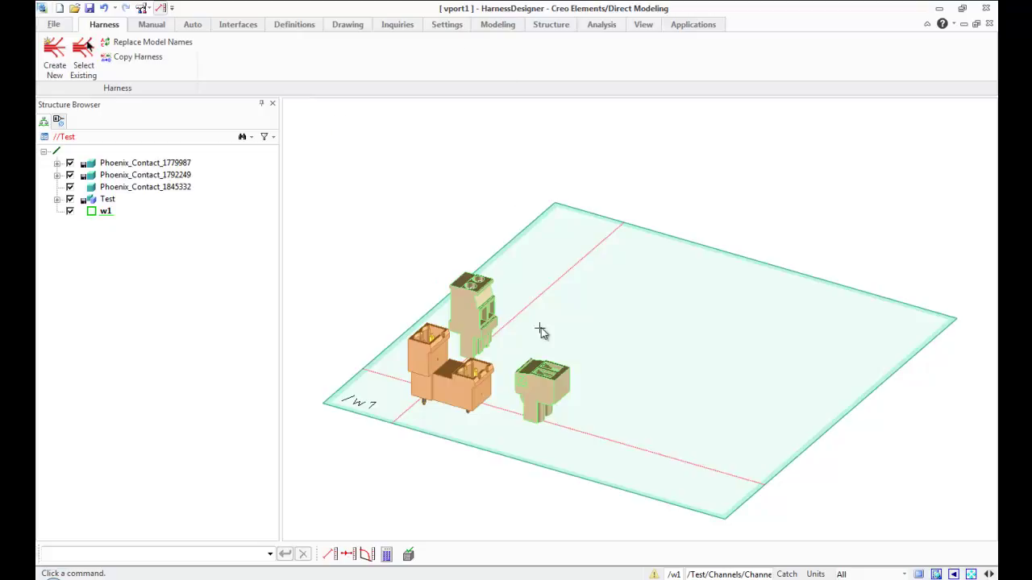
- Zoom in on the connectors and hide Phoenix_Contact_1779987 from view
mouse_move(540, 332)
middle_mouse_down()
mouse_move(588, 334)
mouse_move(697, 444)
middle_mouse_up()
left_click(936, 574)
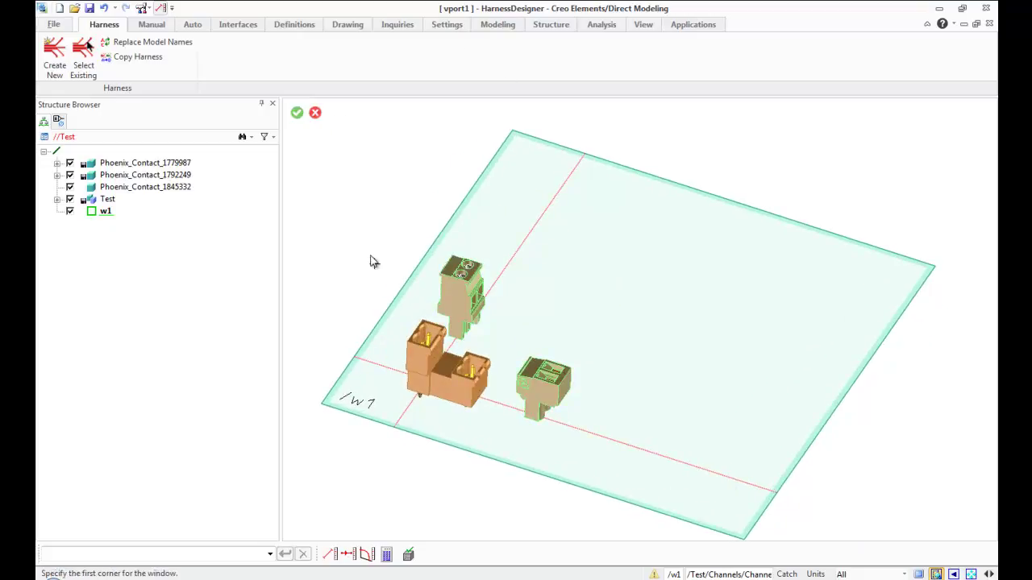
left_click(357, 228)
left_click(543, 470)
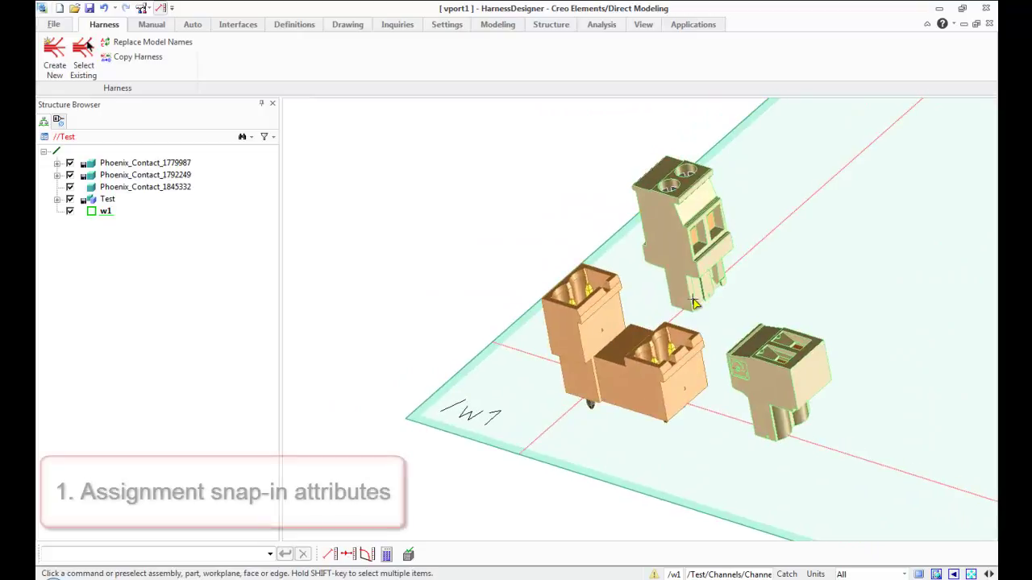
left_click(69, 187)
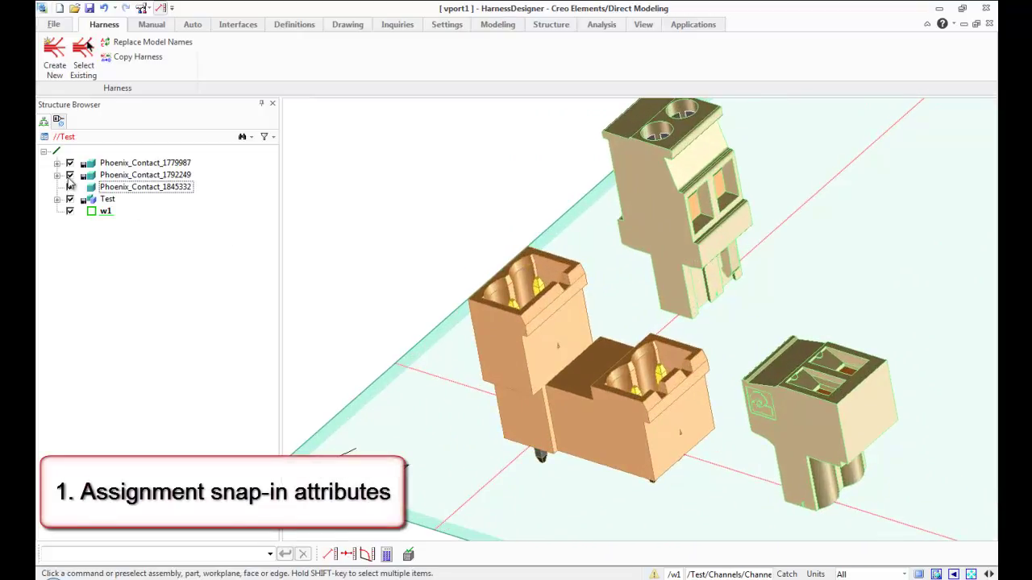
left_click(70, 164)
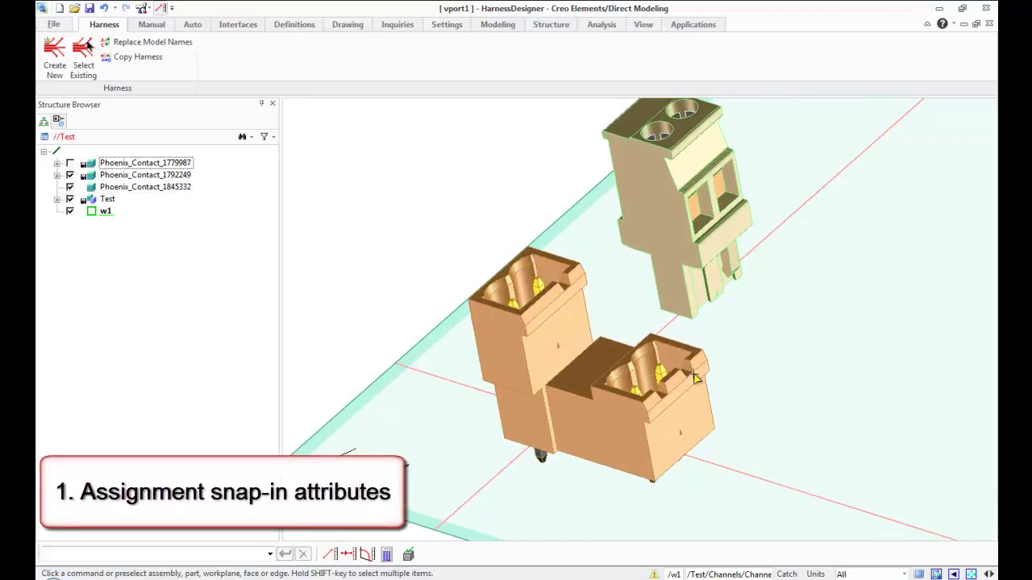
middle_click_drag(695, 377, 758, 406)
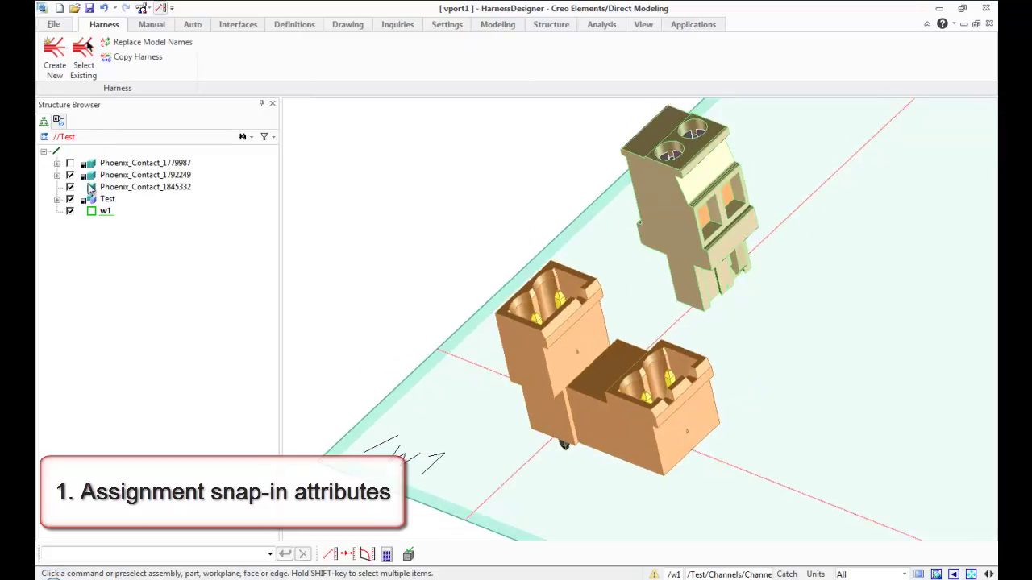
- Start positioning Phoenix_Contact_1792249 and drag it dynamically above the orange socket
left_click(498, 25)
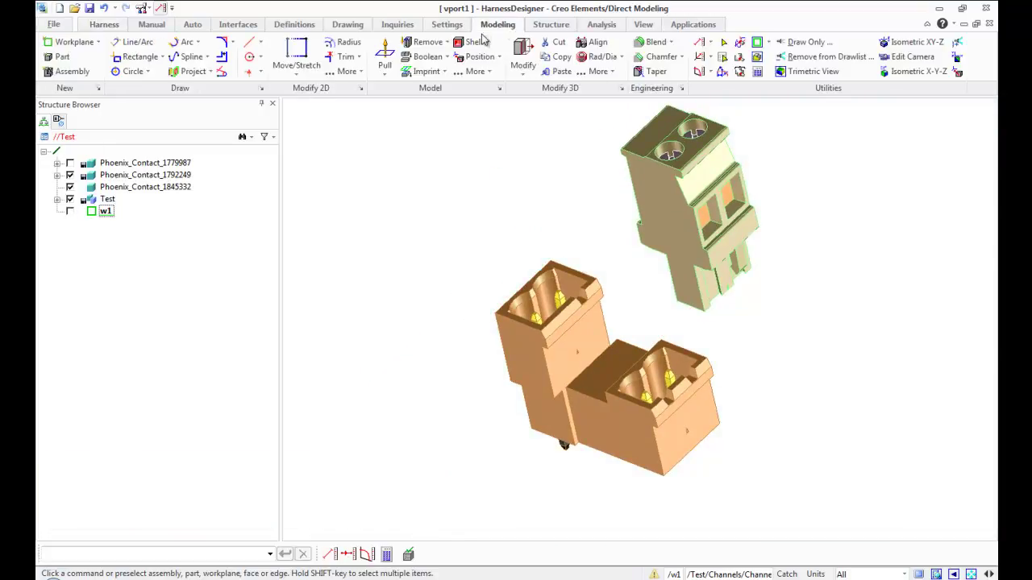
left_click(477, 57)
left_click(712, 239)
scroll(749, 343, "down", 1)
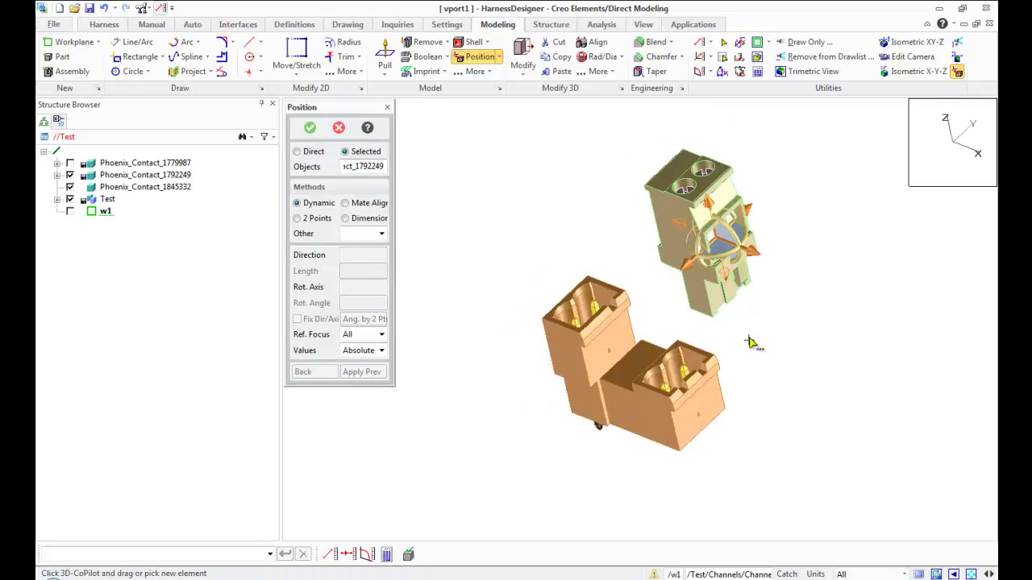
mouse_move(707, 196)
left_mouse_down()
mouse_move(603, 219)
mouse_move(603, 196)
left_mouse_up()
middle_click_drag(613, 201, 701, 230)
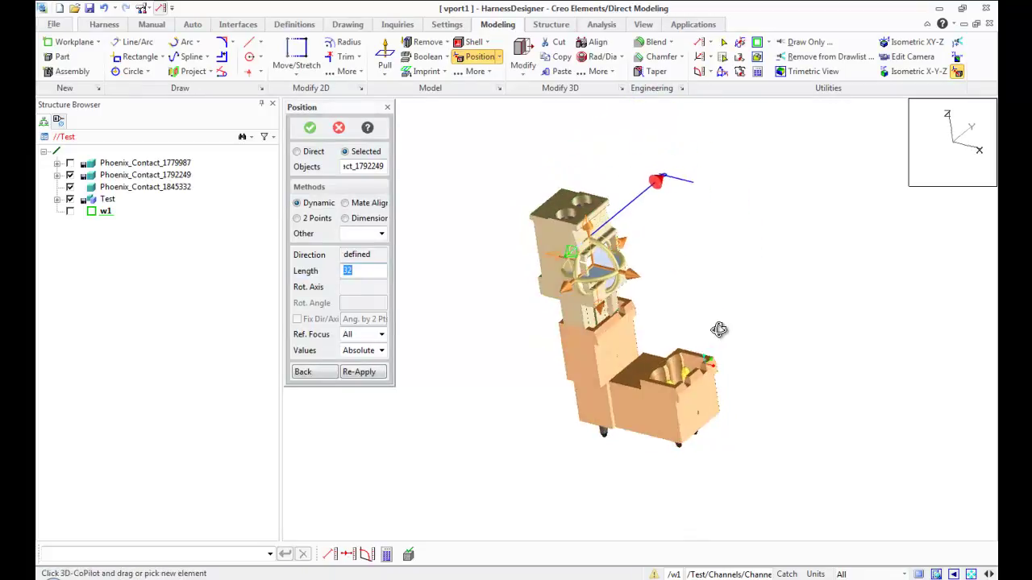
left_click_drag(601, 208, 601, 146)
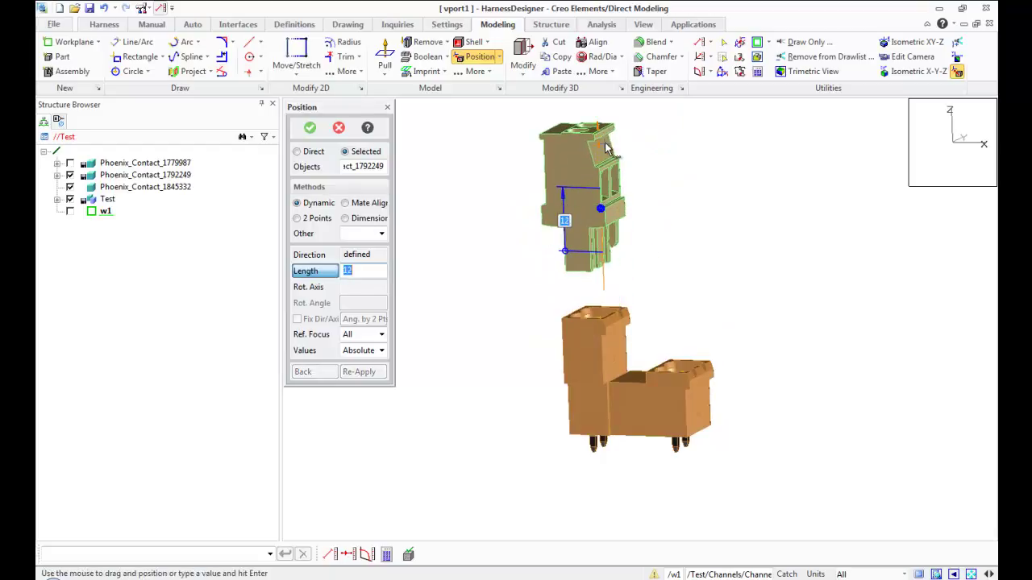
scroll(583, 268, "up", 5)
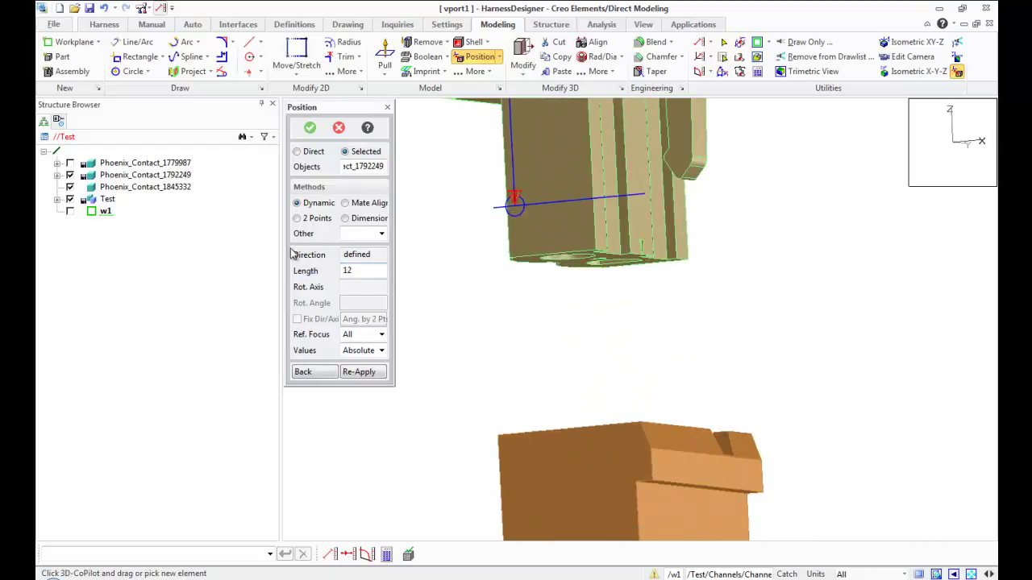
- Move the connector by two points, underside hole to lower connector, then nudge it closer
left_click(302, 220)
middle_click_drag(538, 295, 530, 288)
scroll(543, 203, "up", 3)
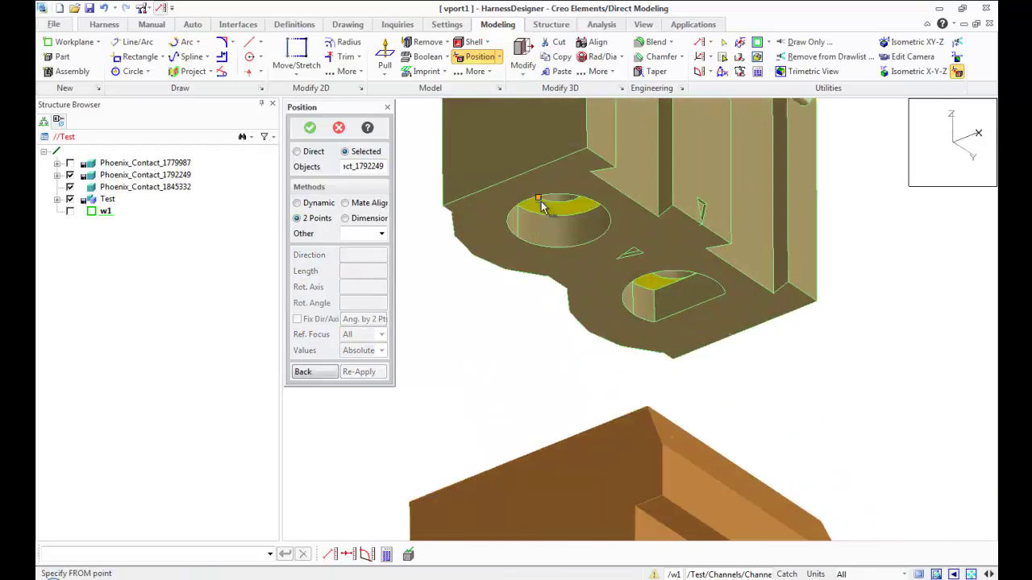
left_click(553, 208)
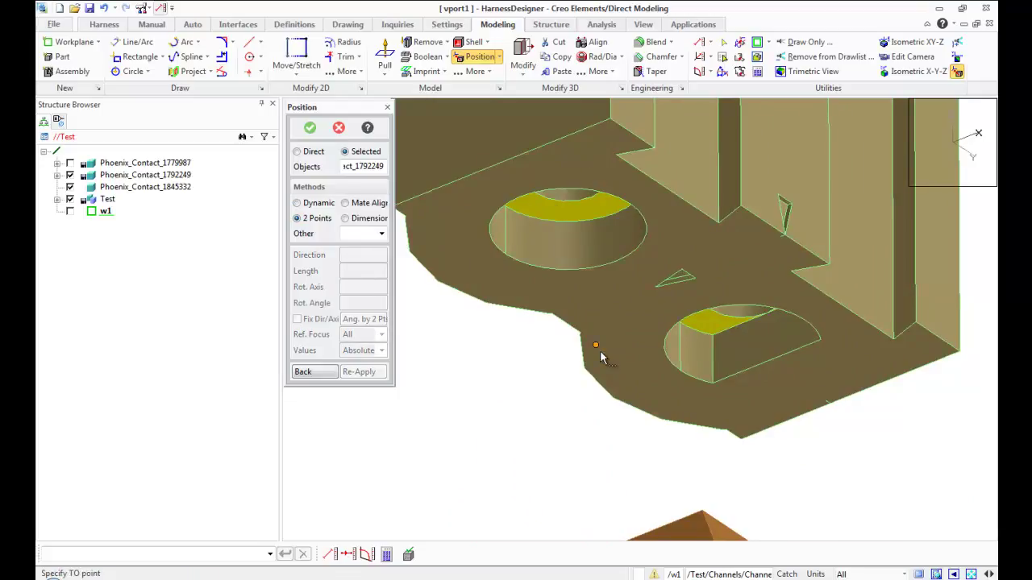
mouse_move(594, 358)
middle_mouse_down()
mouse_move(622, 409)
mouse_move(525, 323)
mouse_move(534, 448)
mouse_move(554, 423)
mouse_move(725, 341)
mouse_move(737, 237)
mouse_move(719, 295)
mouse_move(783, 258)
mouse_move(741, 273)
mouse_move(458, 250)
middle_mouse_up()
scroll(549, 433, "up", 2)
scroll(551, 436, "up", 2)
left_click(554, 424)
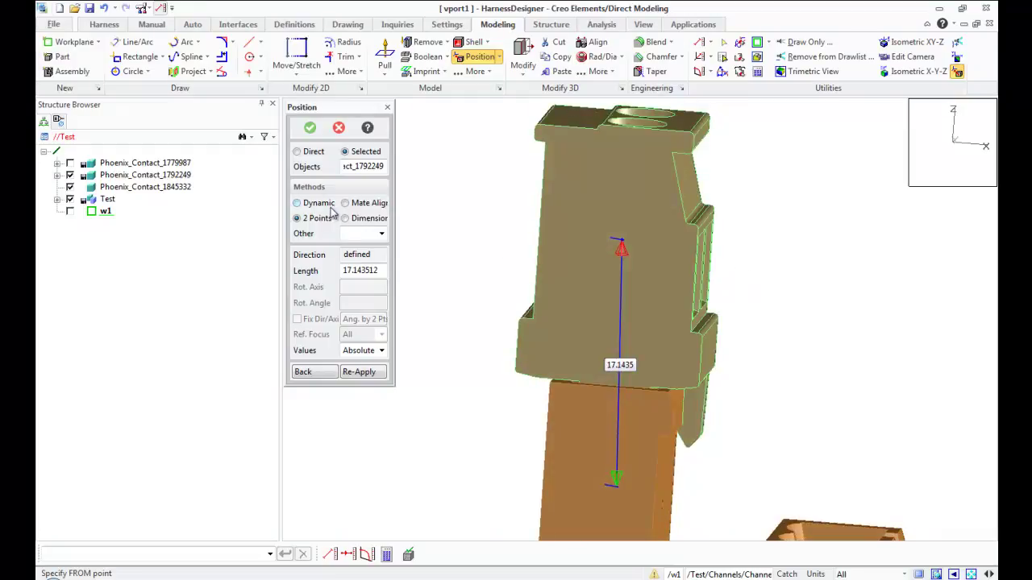
left_click(319, 202)
left_click_drag(681, 234, 676, 198)
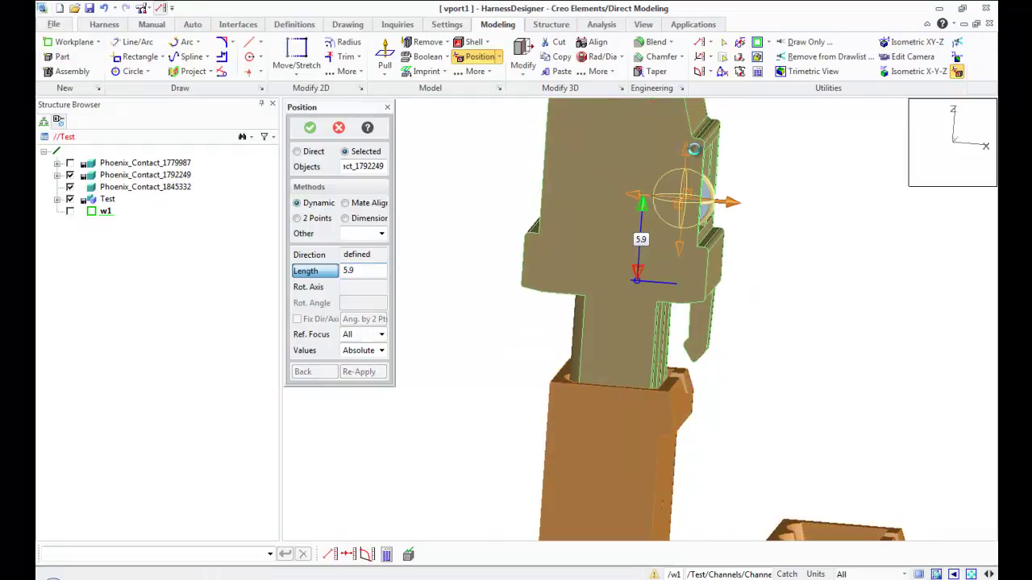
- Mate-align the connector's face onto the socket's top face and confirm the position
left_click(345, 203)
mouse_move(512, 366)
middle_mouse_down()
mouse_move(544, 334)
mouse_move(537, 468)
mouse_move(563, 356)
middle_mouse_up()
left_click(543, 334)
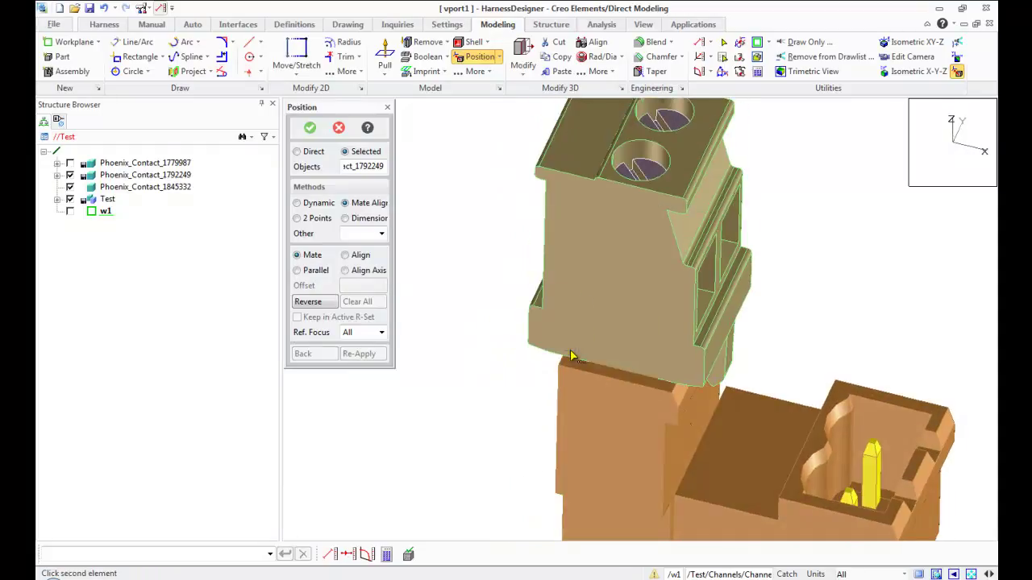
left_click(562, 356)
mouse_move(700, 418)
middle_mouse_down()
mouse_move(650, 415)
mouse_move(556, 374)
mouse_move(555, 362)
mouse_move(656, 362)
middle_mouse_up()
scroll(637, 407, "up", 5)
scroll(656, 362, "down", 3)
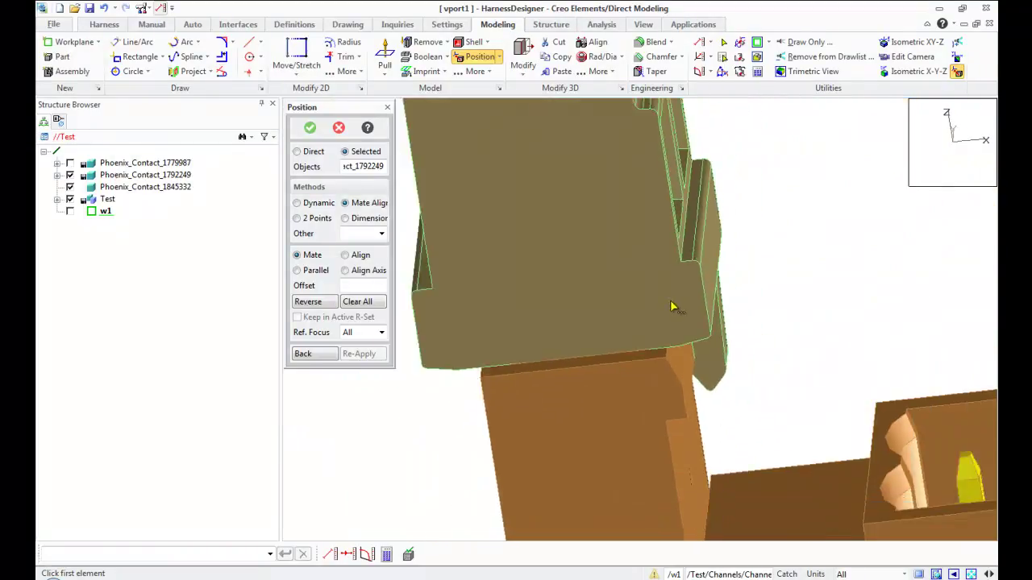
scroll(673, 306, "down", 2)
scroll(669, 312, "down", 2)
mouse_move(668, 319)
middle_mouse_down()
mouse_move(651, 353)
mouse_move(690, 352)
middle_mouse_up()
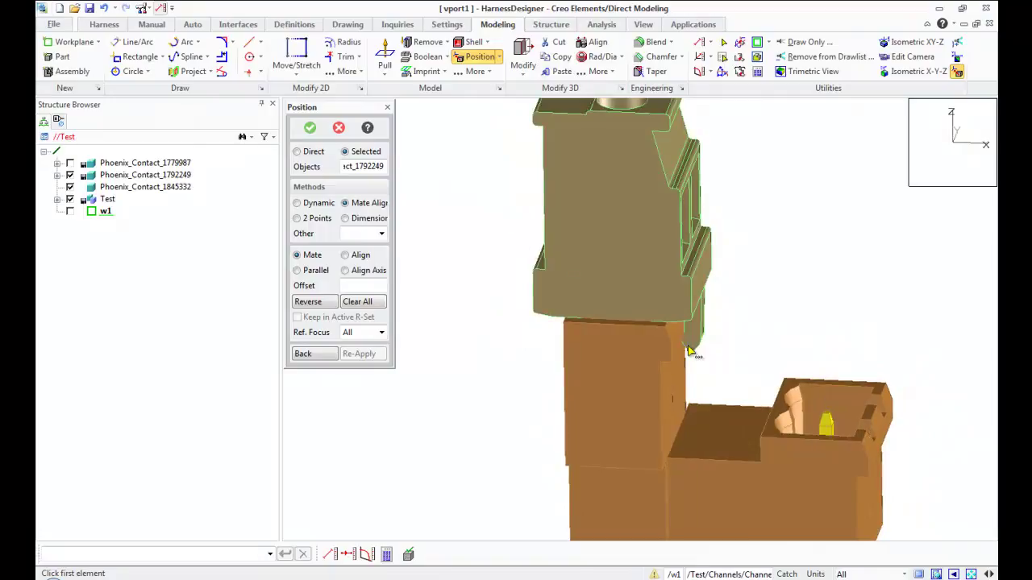
left_click(309, 128)
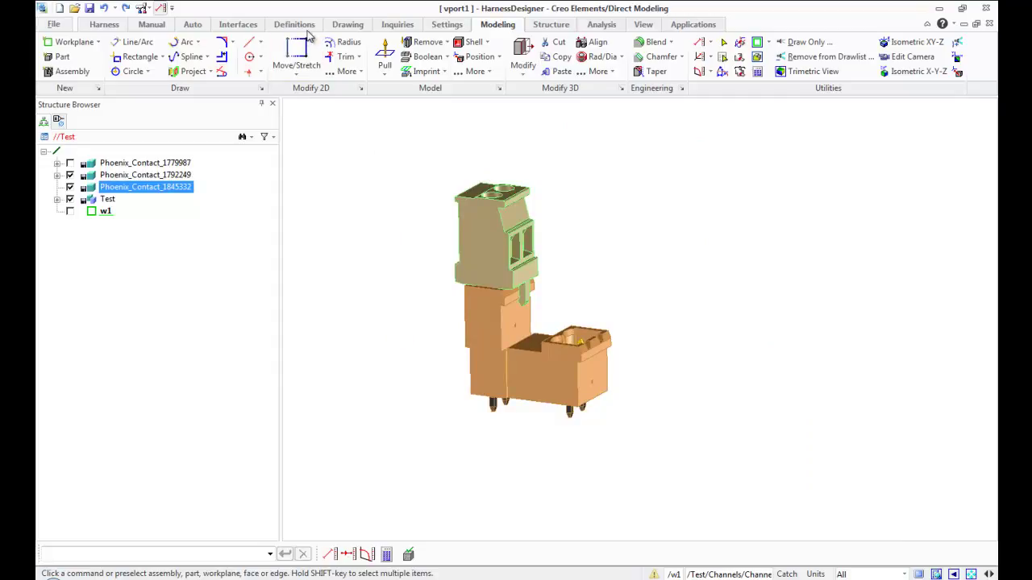
- Define a snap-in pair with Phoenix_Contact_1845332 as Part snapping to Phoenix_Contact_1792249
left_click(310, 26)
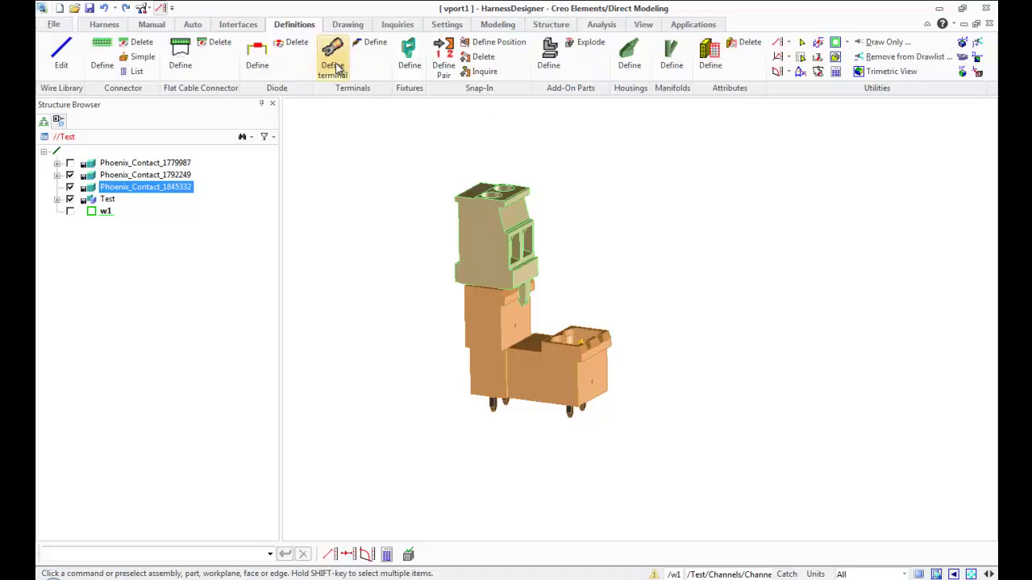
left_click(442, 67)
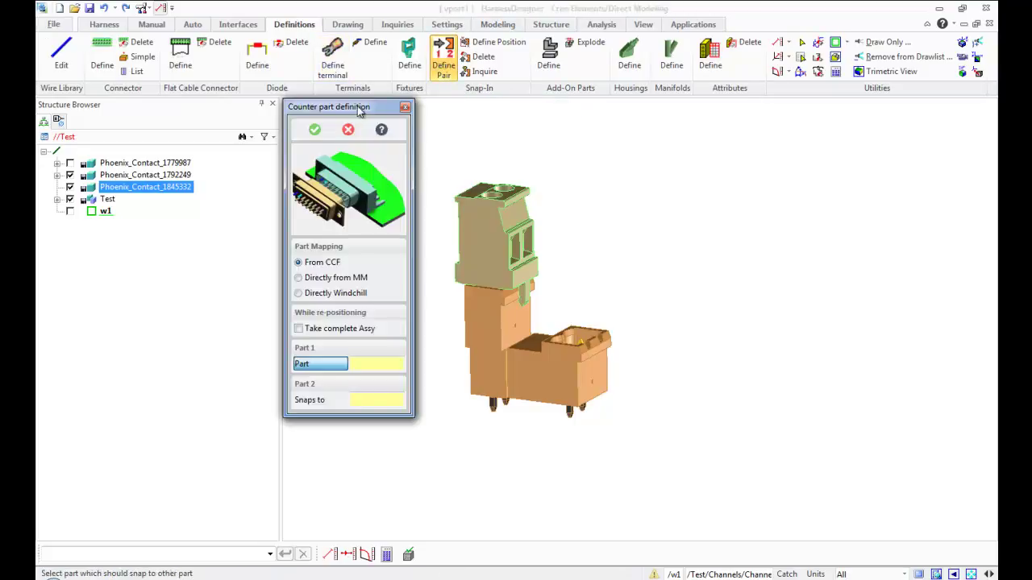
left_click_drag(361, 111, 354, 100)
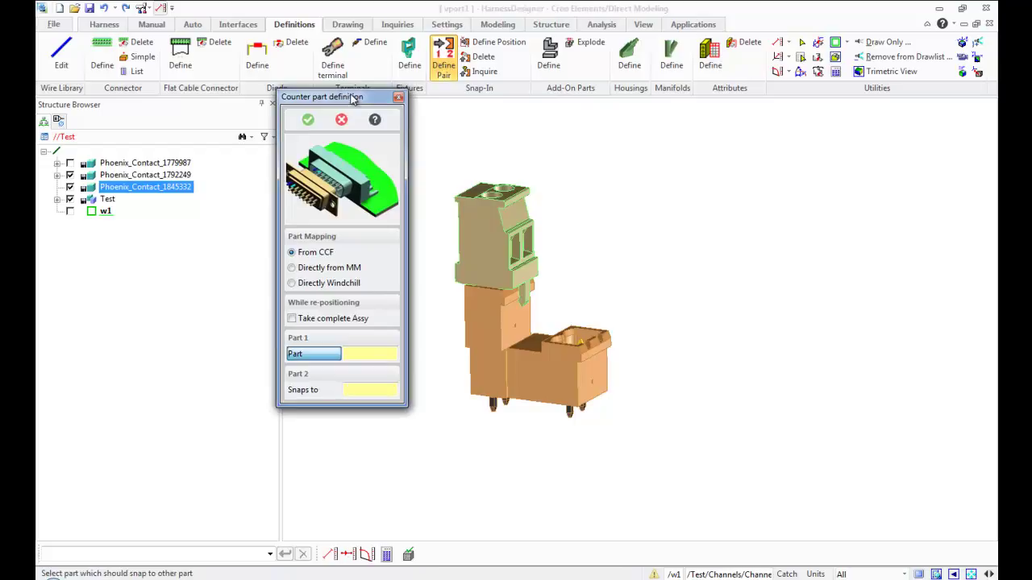
left_click_drag(354, 96, 377, 88)
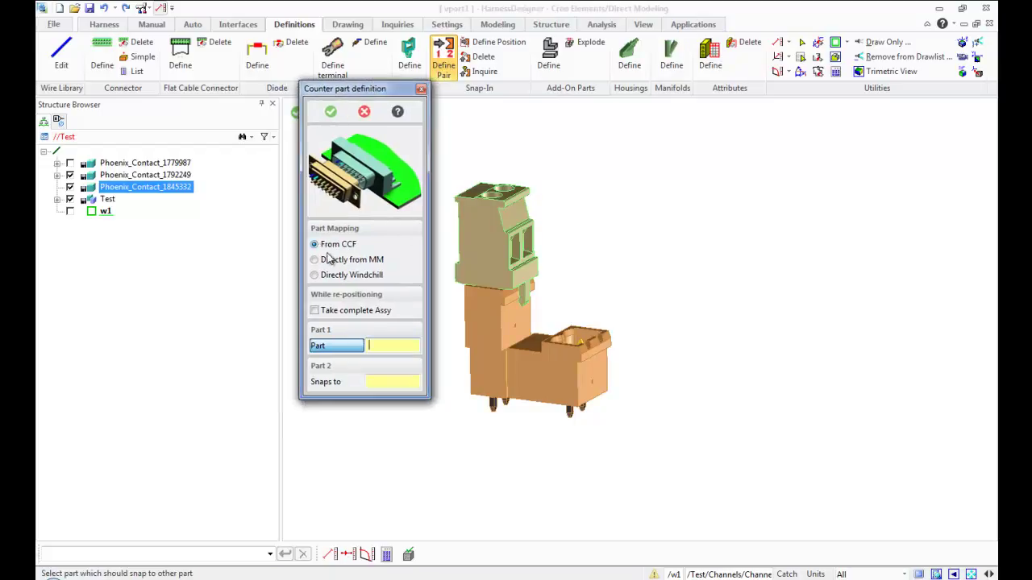
left_click(507, 310)
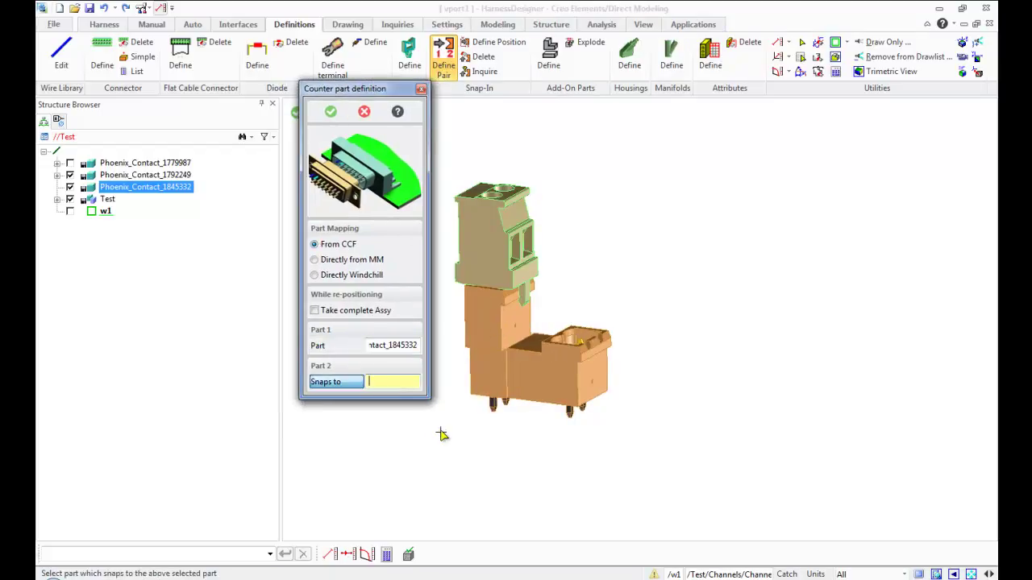
left_click(486, 253)
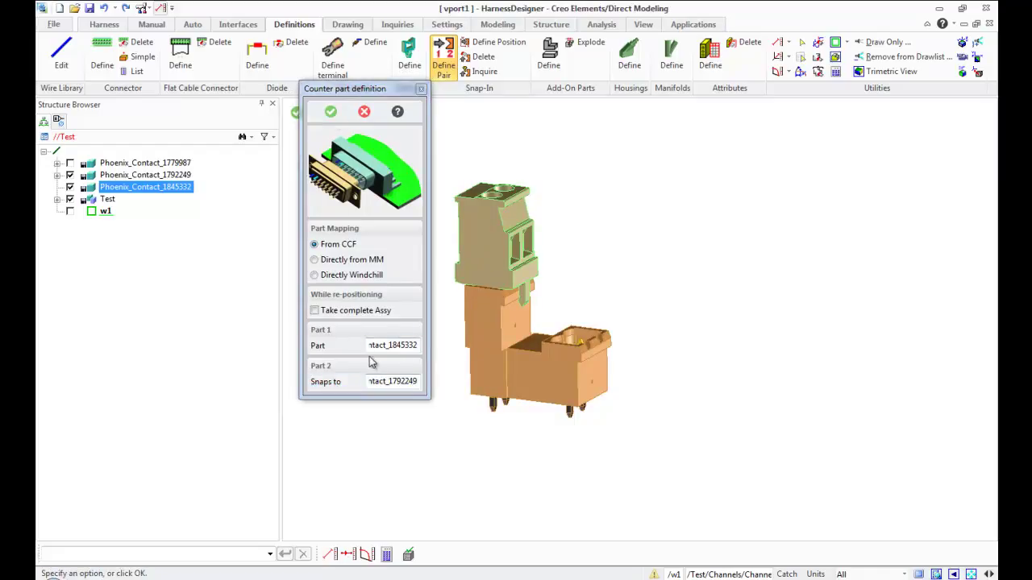
left_click(329, 112)
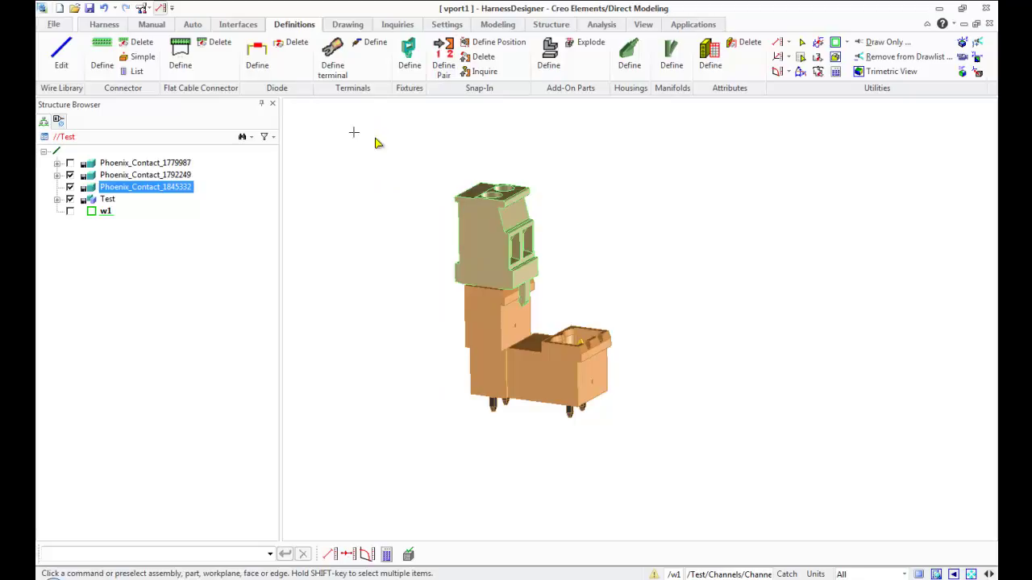
- Define a snap position: Phoenix_Contact_1845332 as First Part, Phoenix_Contact_1792249 as Second Part
left_click(494, 50)
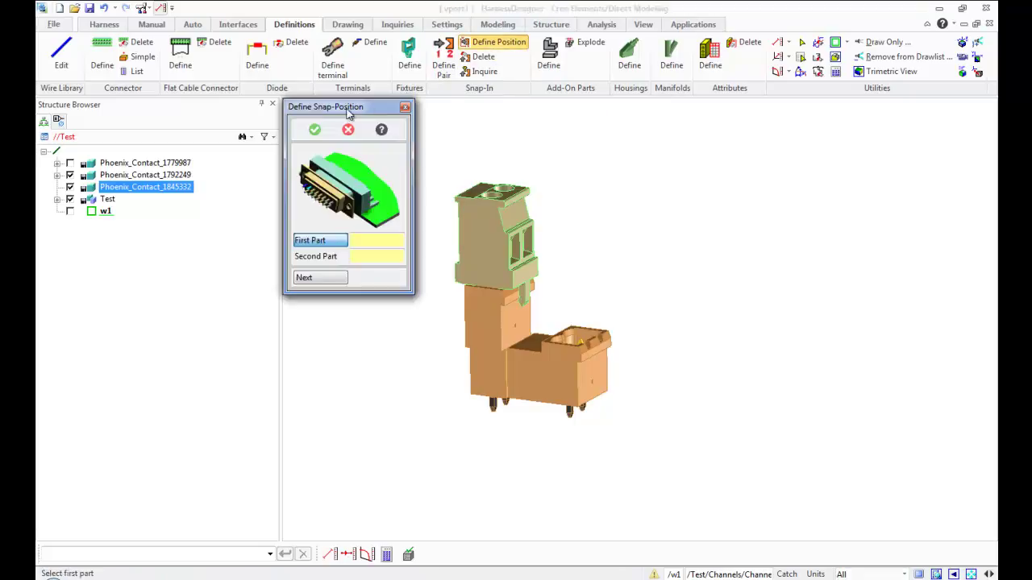
left_click_drag(344, 111, 346, 133)
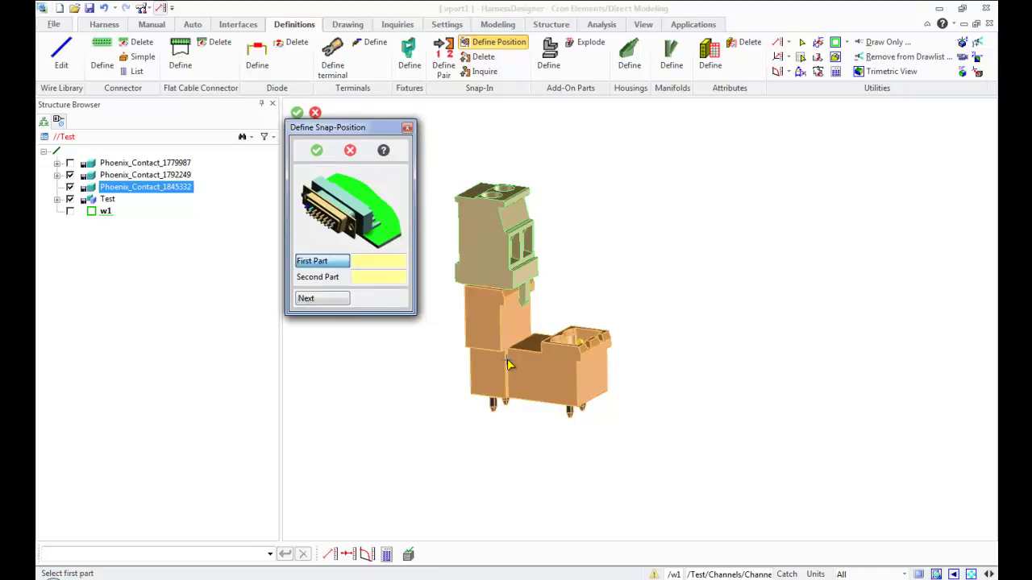
left_click(509, 365)
left_click(492, 250)
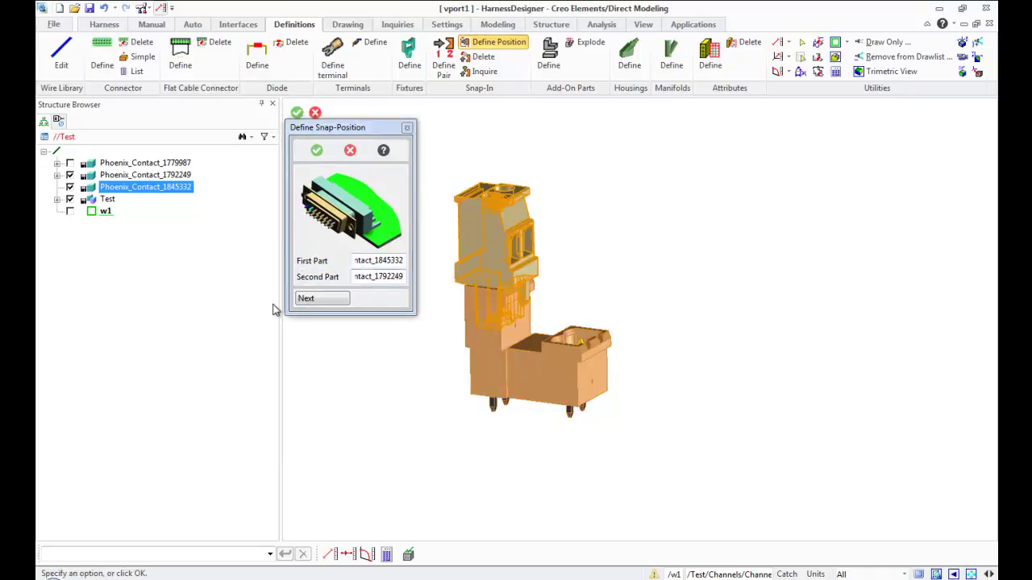
left_click(316, 151)
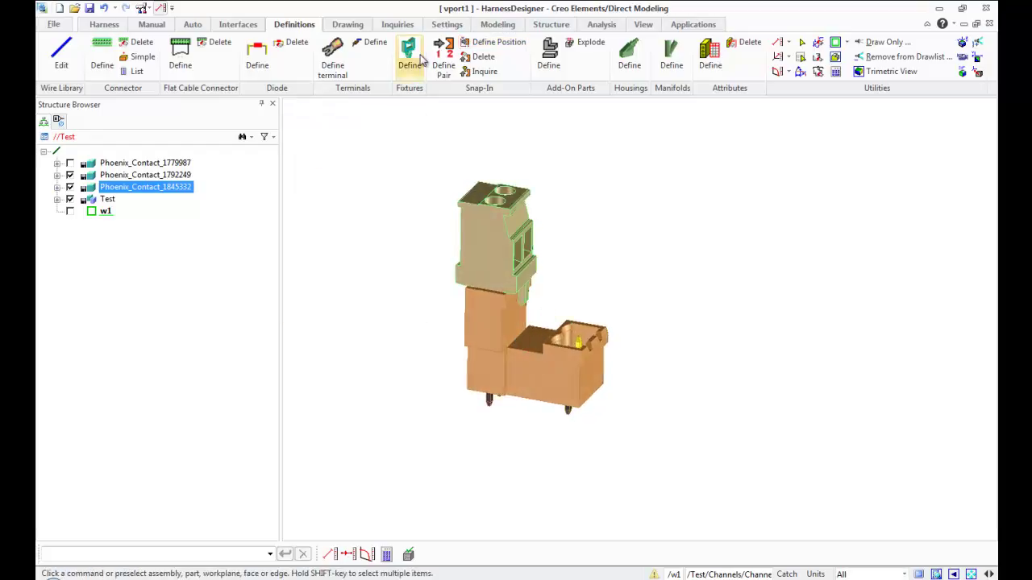
- Start positioning the upper connector and drag it off the base connector
left_click(484, 26)
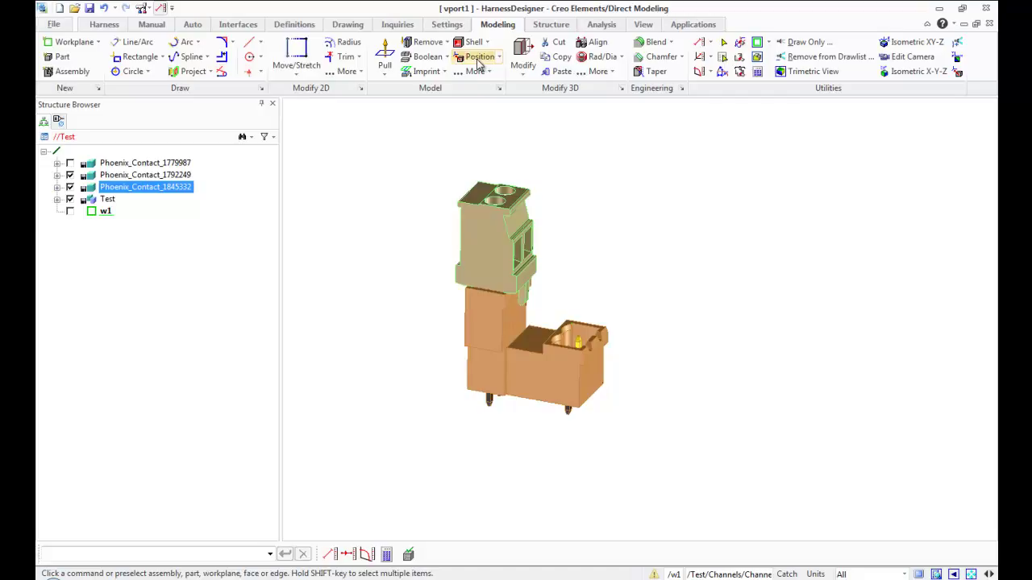
left_click(479, 63)
left_click(507, 254)
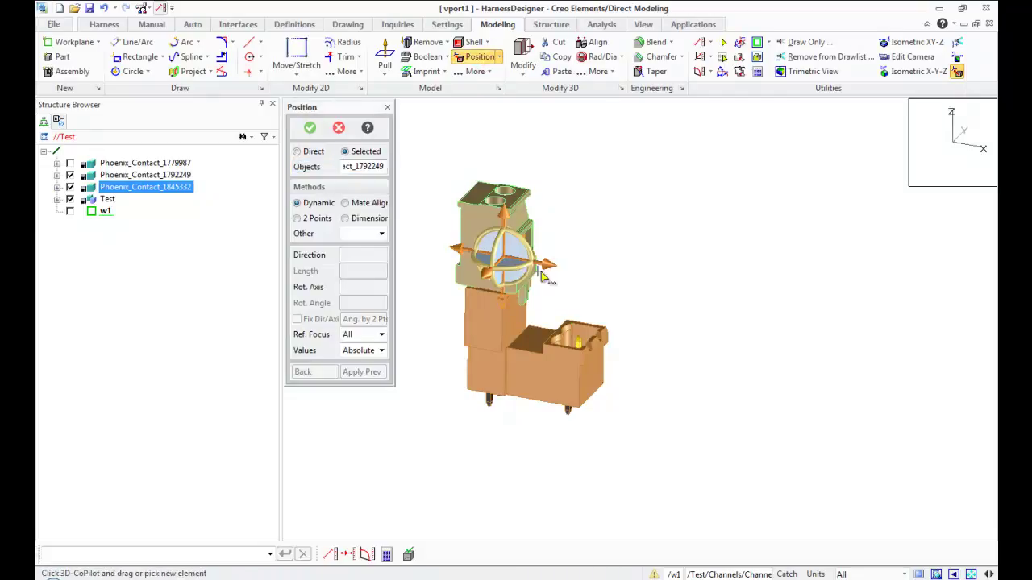
mouse_move(542, 276)
left_mouse_down()
mouse_move(645, 310)
mouse_move(625, 305)
mouse_move(650, 375)
left_mouse_up()
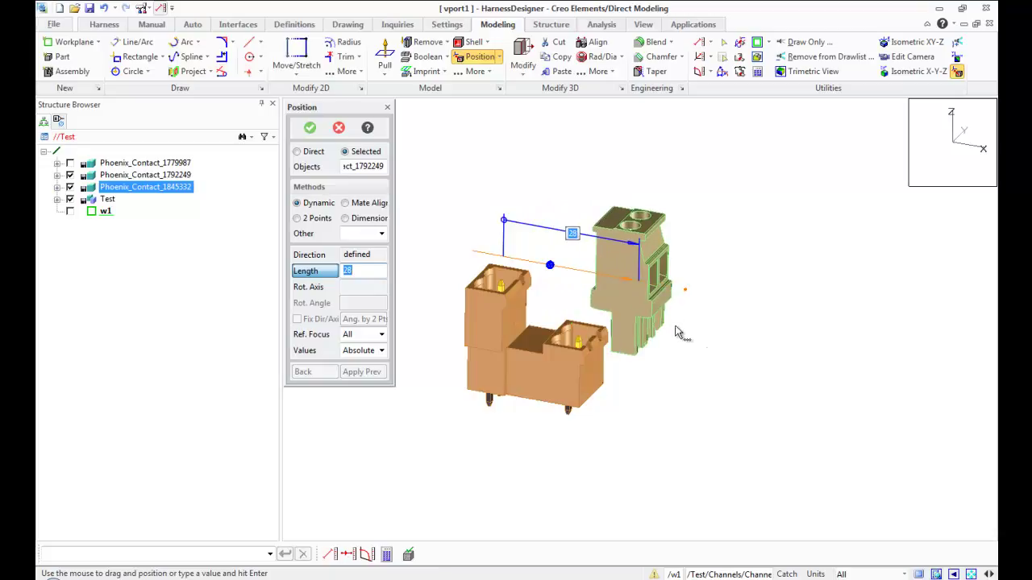
middle_click_drag(650, 375, 680, 329)
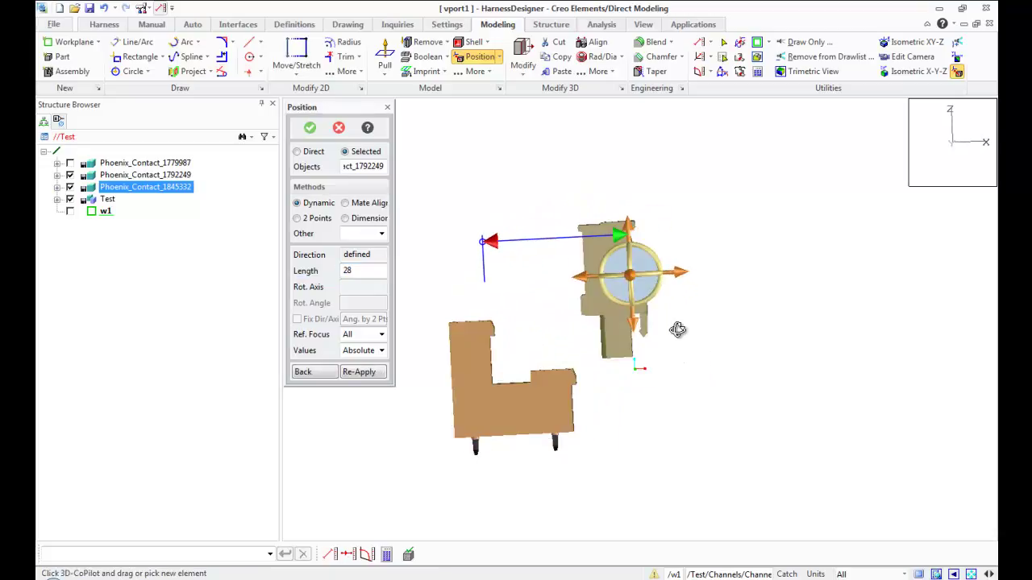
scroll(607, 369, "up", 3)
- Move the upper connector by two points, from its hole edge to the base connector
left_click(297, 217)
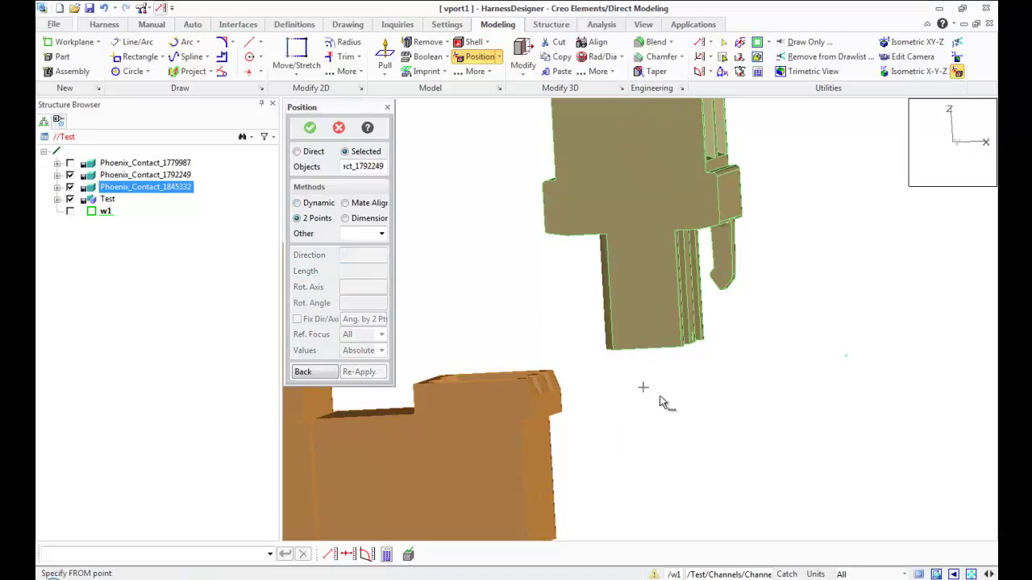
mouse_move(666, 405)
middle_mouse_down()
mouse_move(645, 395)
mouse_move(691, 550)
middle_mouse_up()
left_click(639, 398)
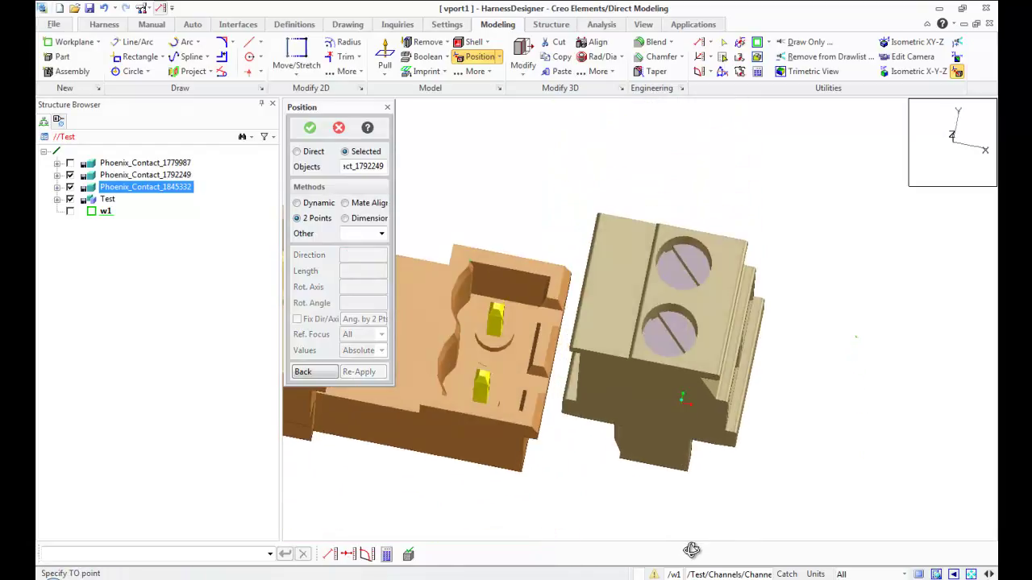
scroll(504, 411, "up", 2)
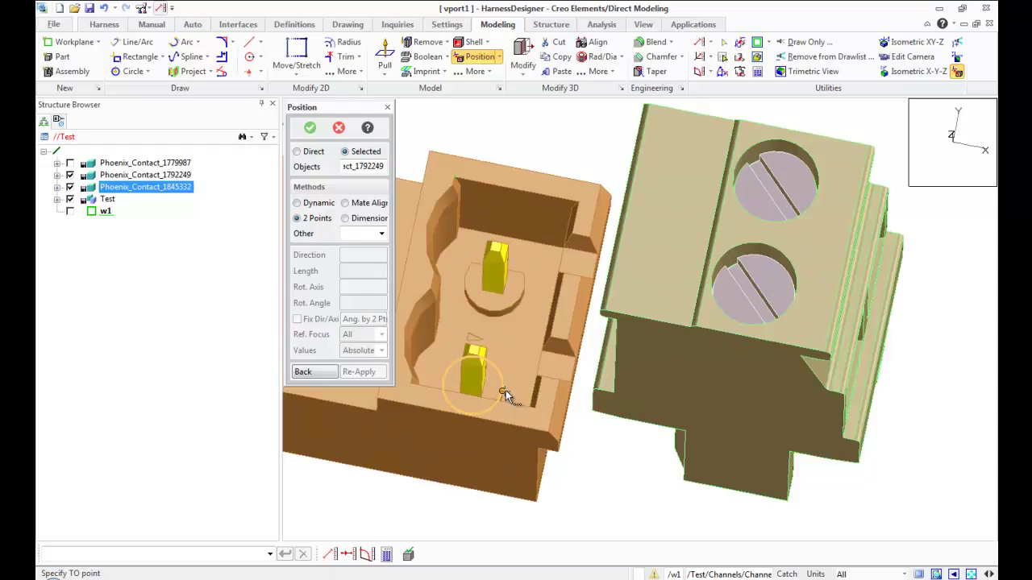
left_click(506, 395)
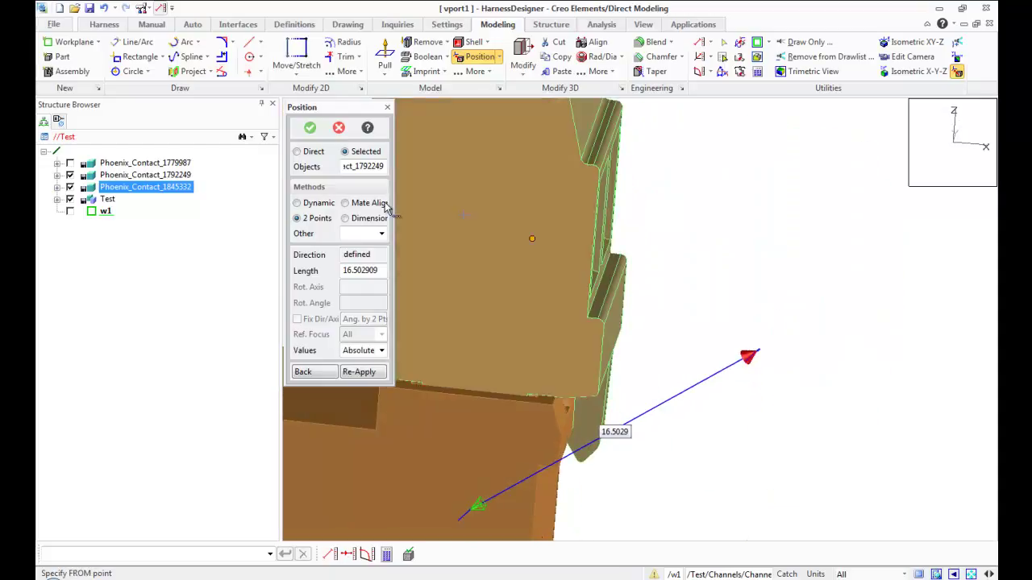
- Mate a face of the upper connector against the base connector and finish positioning
left_click(298, 204)
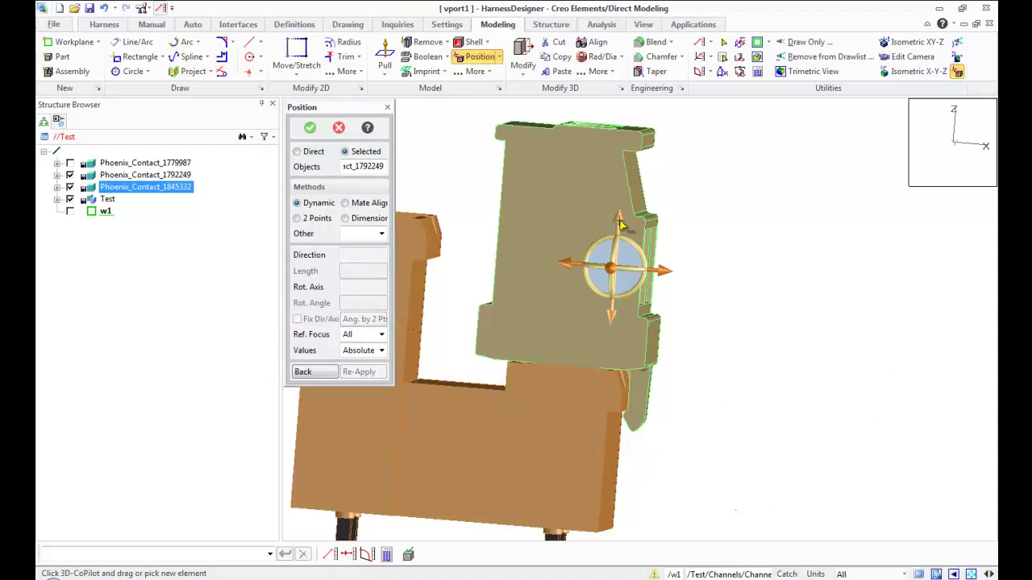
left_click(352, 204)
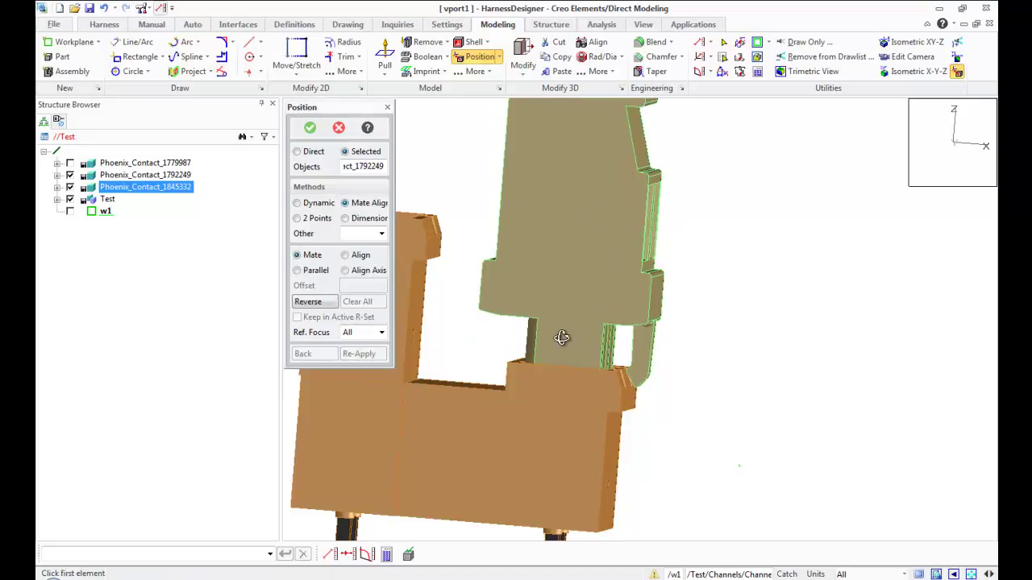
left_click(542, 314)
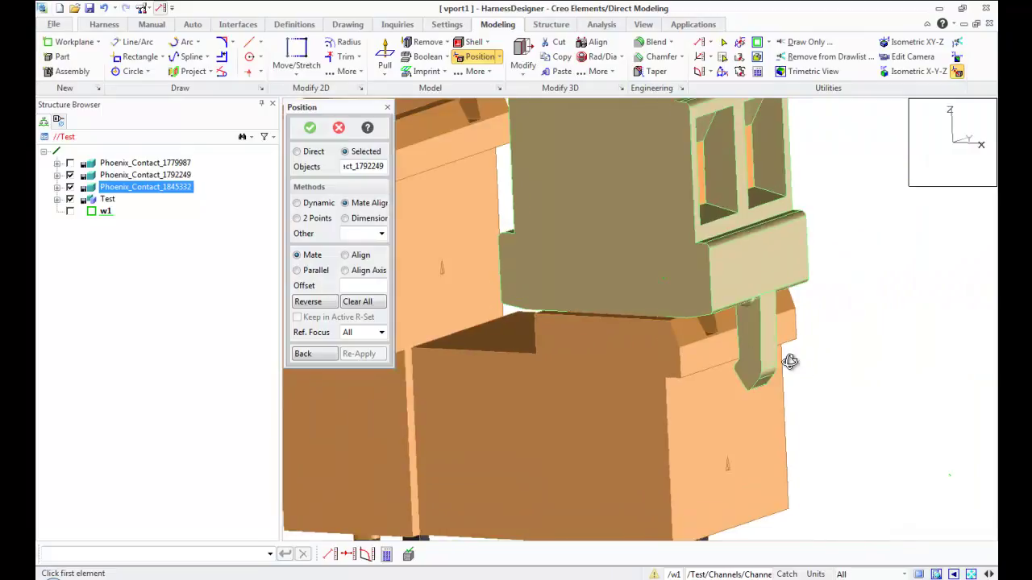
mouse_move(790, 361)
middle_mouse_down()
mouse_move(796, 348)
mouse_move(758, 409)
middle_mouse_up()
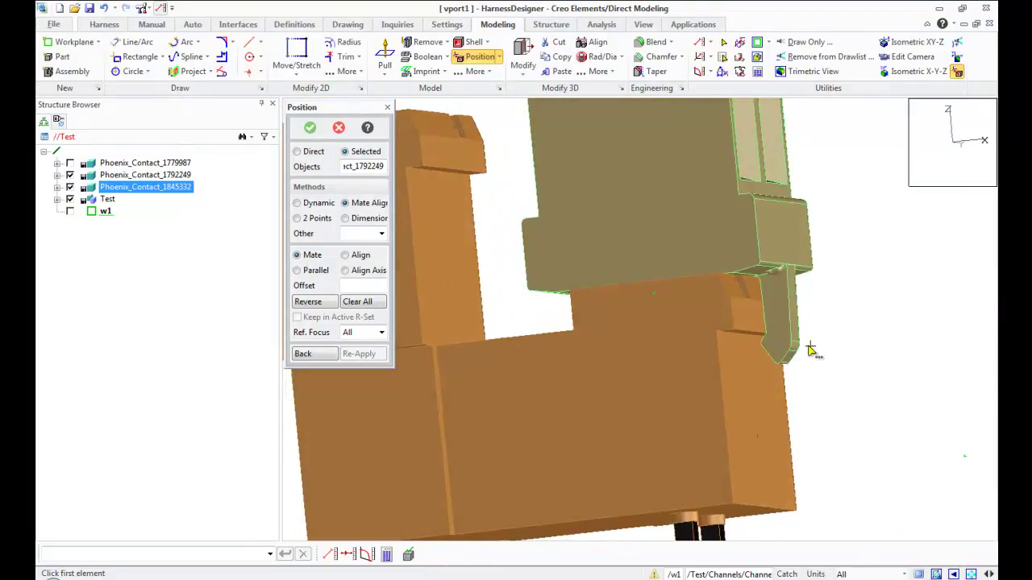
scroll(758, 408, "down", 2)
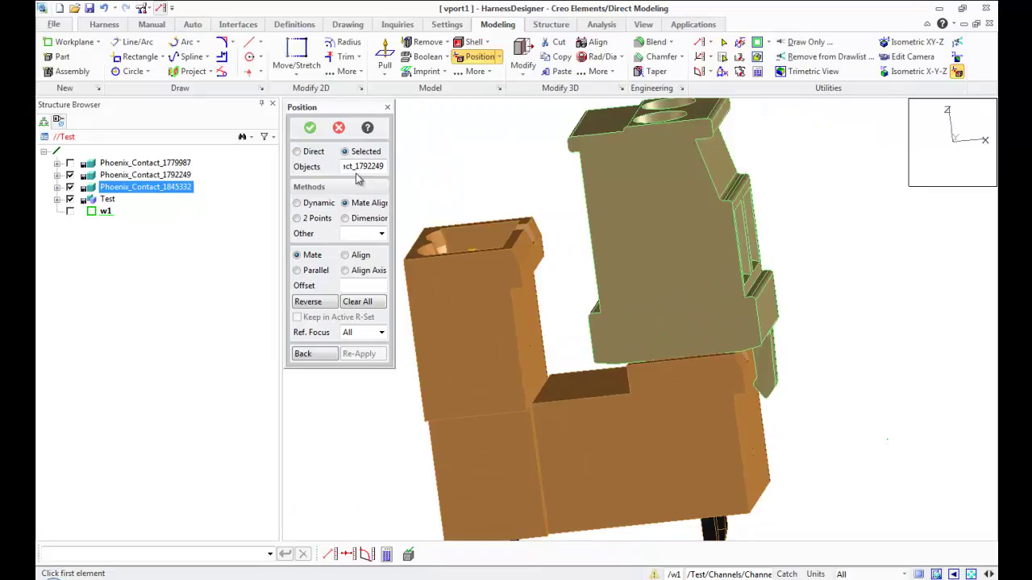
left_click(310, 128)
mouse_move(726, 336)
middle_mouse_down()
mouse_move(714, 357)
mouse_move(609, 407)
middle_mouse_up()
- Redefine the snap position with Phoenix_Contact_1845332 first and Phoenix_Contact_1792249 second
left_click(307, 25)
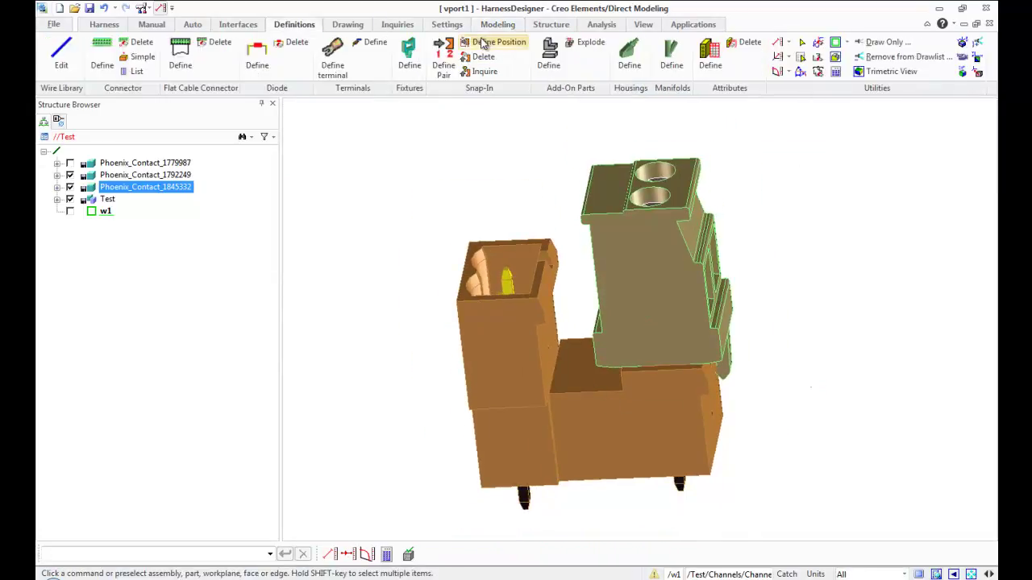
left_click(485, 43)
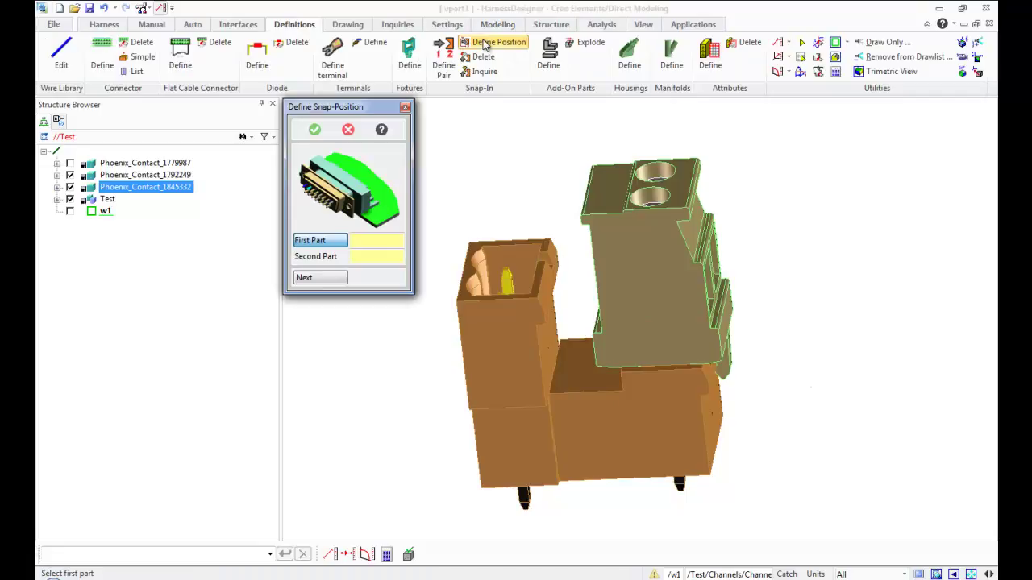
left_click(611, 452)
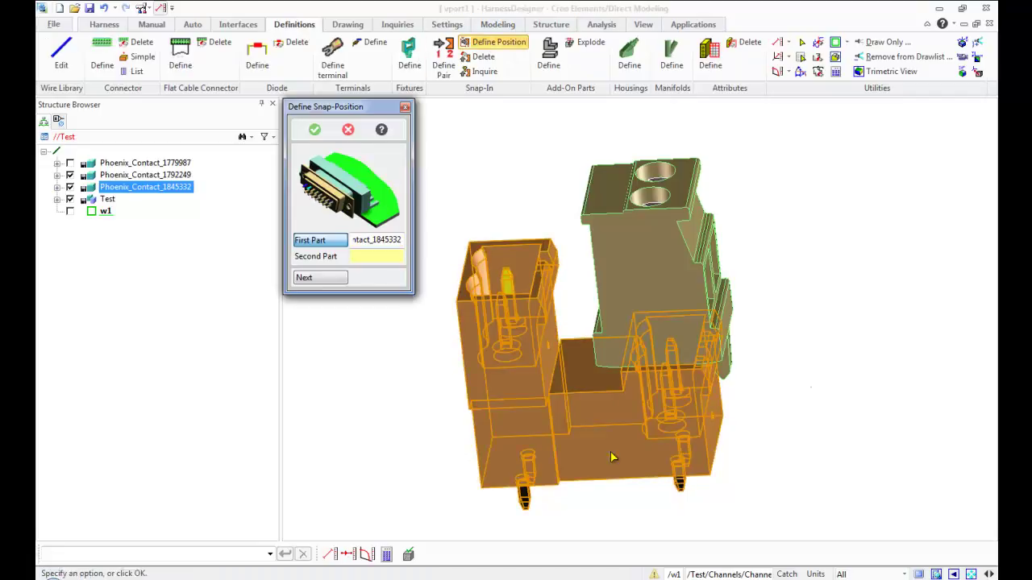
left_click(689, 305)
left_click(315, 129)
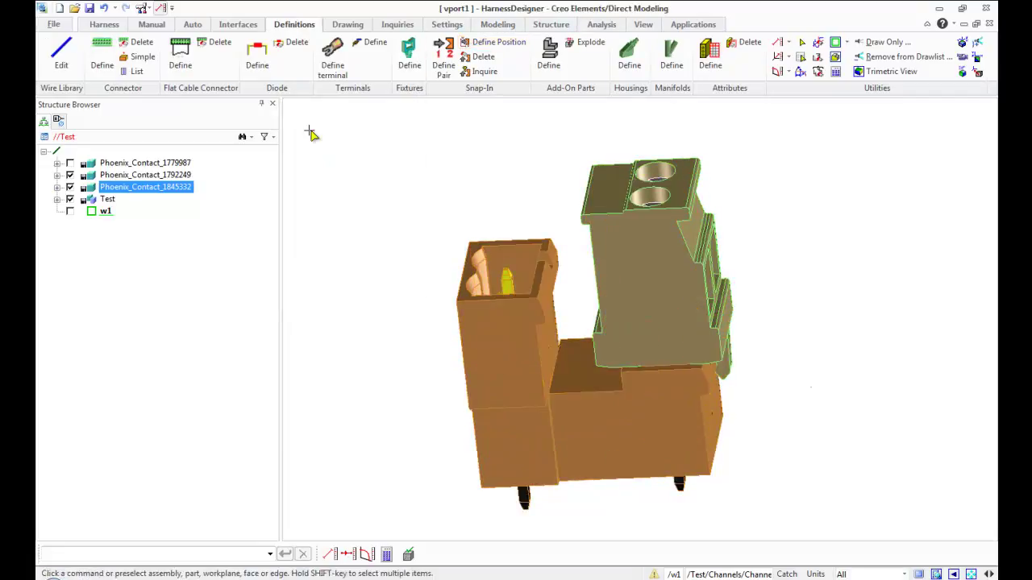
mouse_move(636, 306)
middle_mouse_down()
mouse_move(675, 337)
mouse_move(634, 299)
mouse_move(661, 266)
middle_mouse_up()
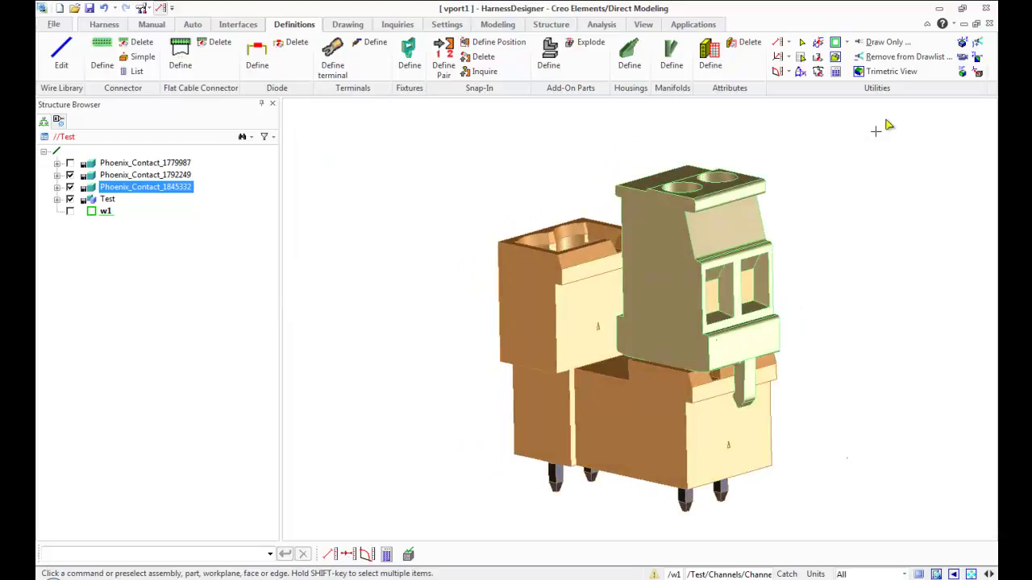
- Remove the upper connector from the drawlist, show Phoenix_Contact_1779987, and expand both parts' snap-in features
left_click(895, 57)
left_click(695, 288)
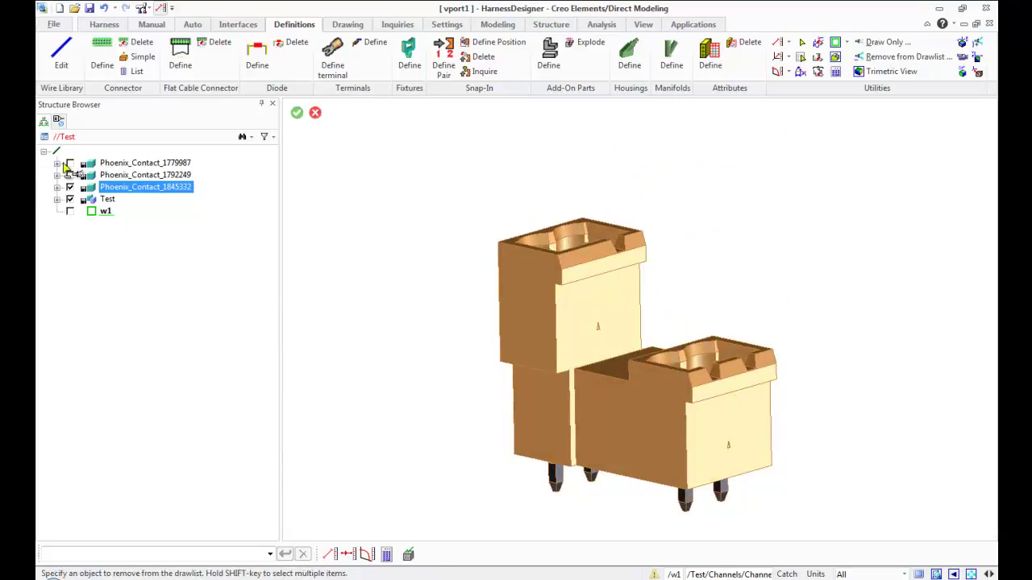
left_click(70, 164)
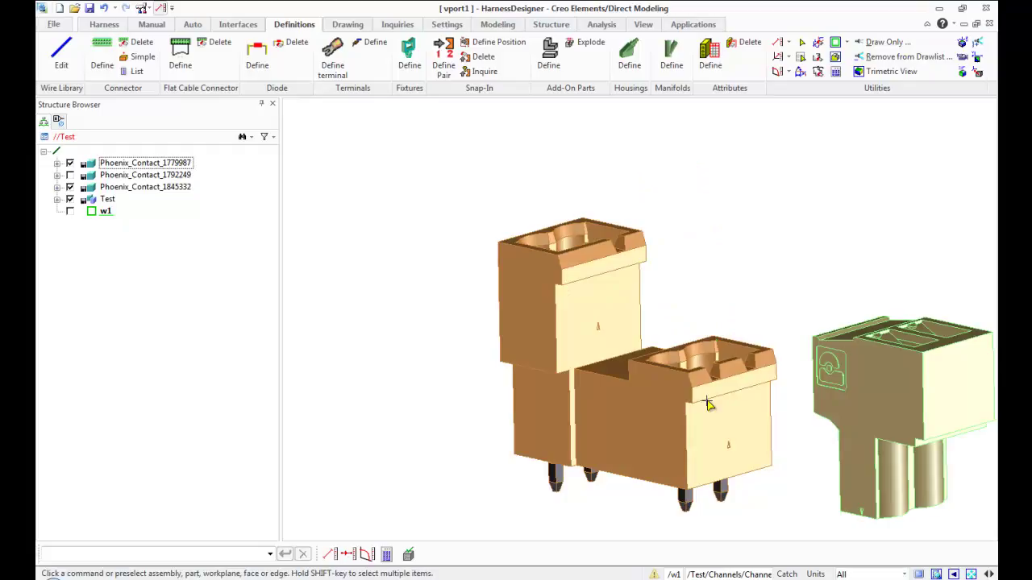
mouse_move(709, 404)
middle_mouse_down()
mouse_move(776, 403)
mouse_move(740, 418)
middle_mouse_up()
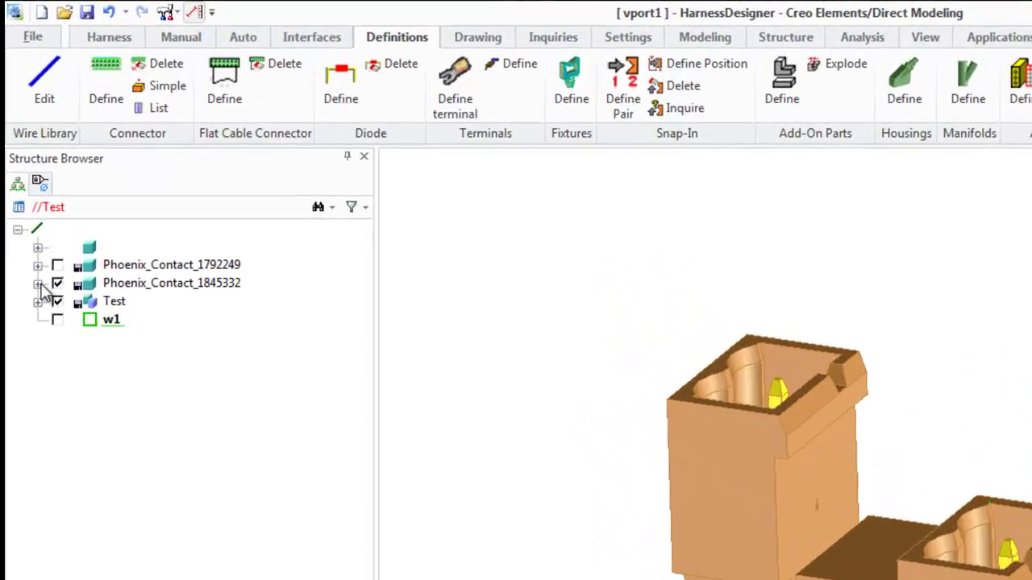
left_click(38, 284)
left_click(38, 265)
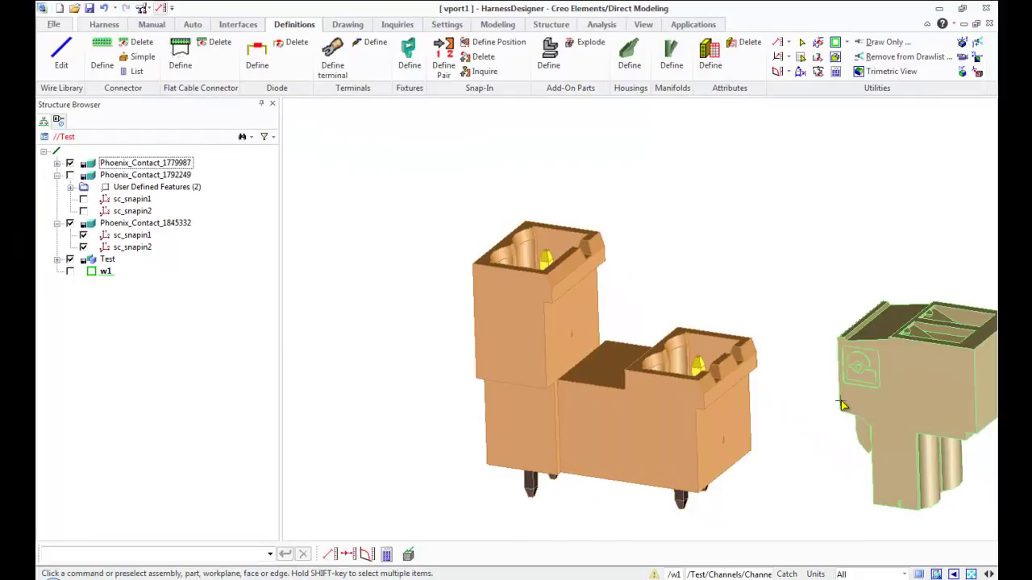
- Start positioning Phoenix_Contact_1779987, slide it 7.8 and raise it 13.8 above the others
left_click(498, 25)
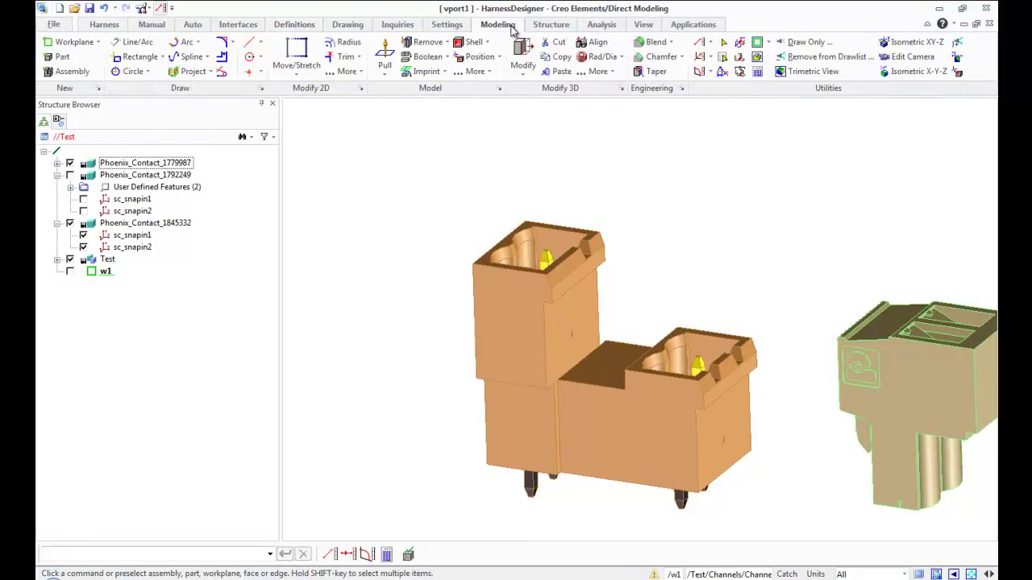
left_click(480, 60)
left_click(945, 424)
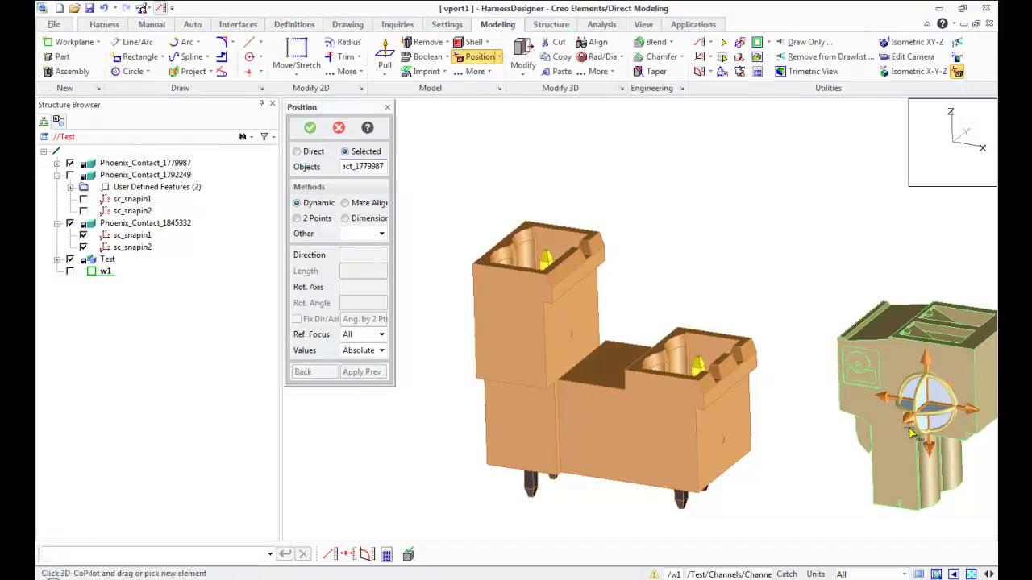
left_click_drag(895, 403, 830, 393)
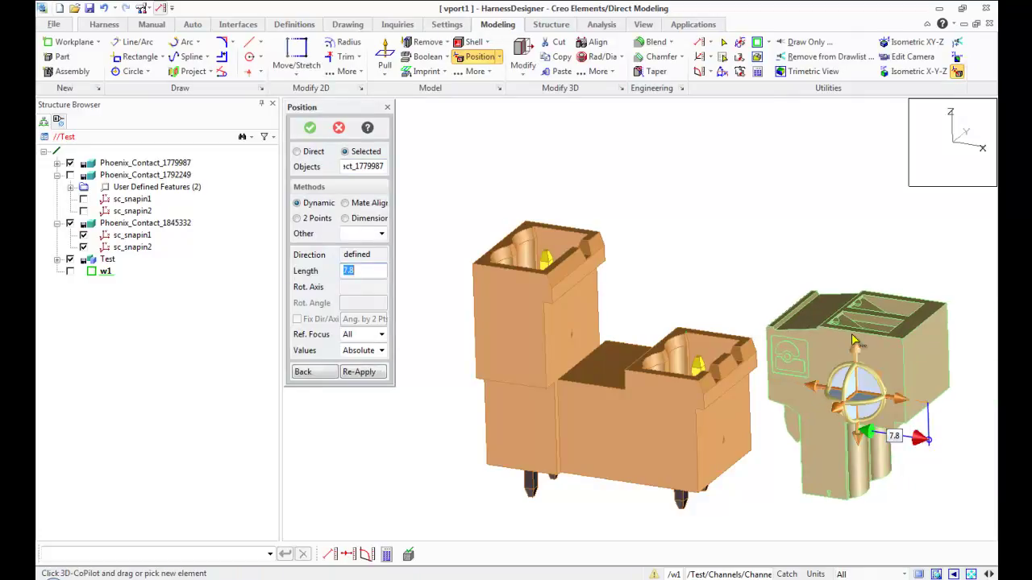
left_click_drag(865, 270, 859, 113)
middle_click_drag(855, 242, 815, 369)
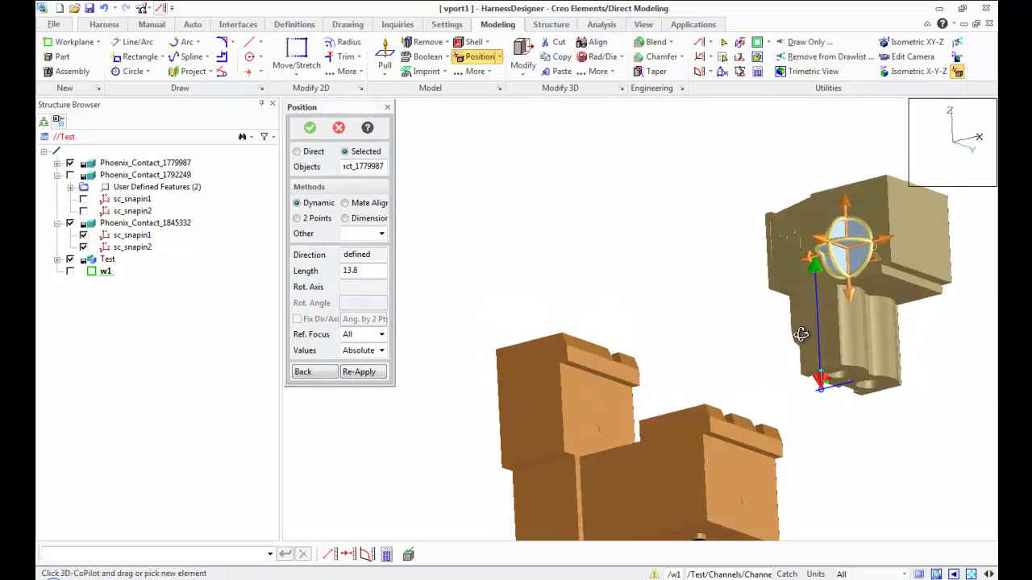
scroll(884, 417, "up", 2)
scroll(855, 403, "up", 2)
mouse_move(855, 403)
middle_mouse_down()
mouse_move(741, 360)
mouse_move(765, 365)
mouse_move(774, 452)
mouse_move(786, 459)
mouse_move(813, 430)
mouse_move(817, 439)
mouse_move(811, 414)
mouse_move(807, 425)
mouse_move(832, 454)
mouse_move(810, 428)
mouse_move(805, 387)
mouse_move(898, 431)
mouse_move(875, 433)
mouse_move(509, 293)
middle_mouse_up()
- Rotate the connector 180 degrees about one of its vertical edges
left_click(310, 287)
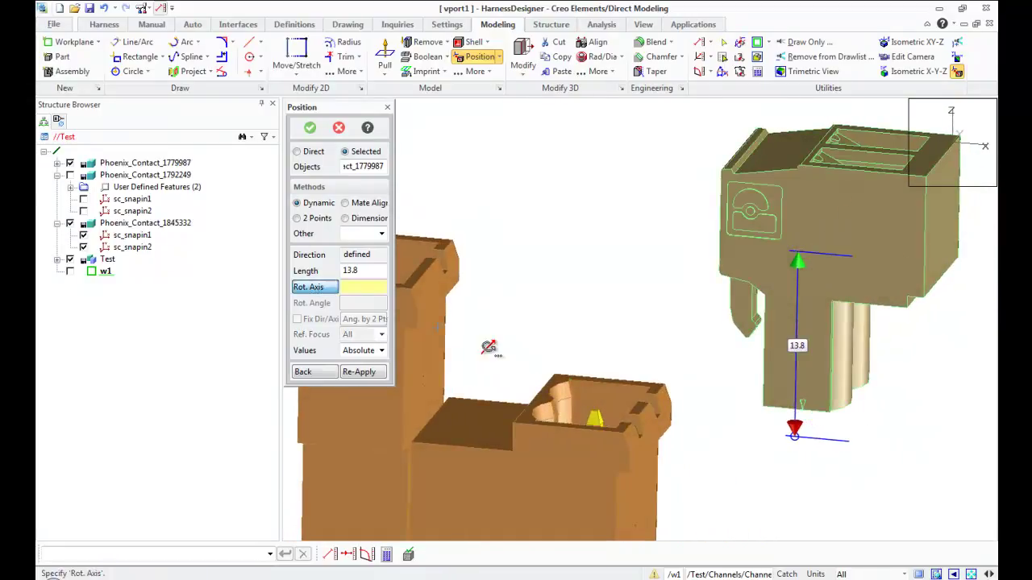
left_click(762, 363)
left_click_drag(847, 368, 688, 357)
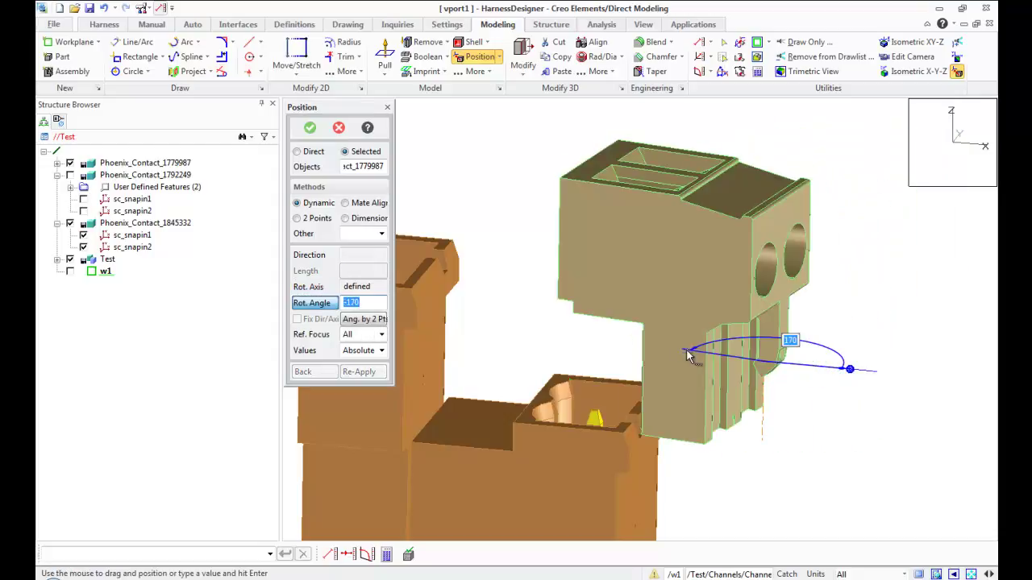
type("1")
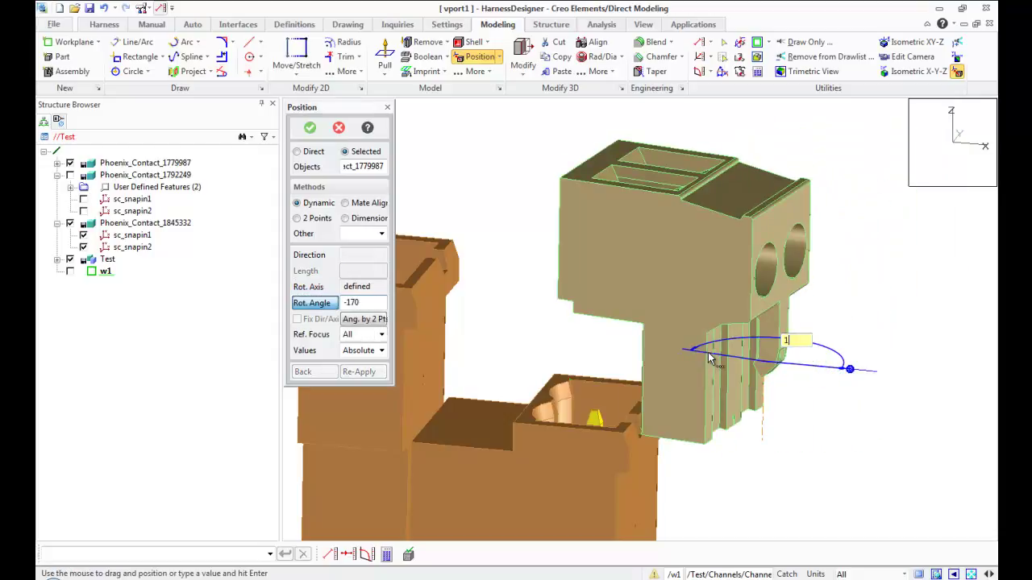
key("Return")
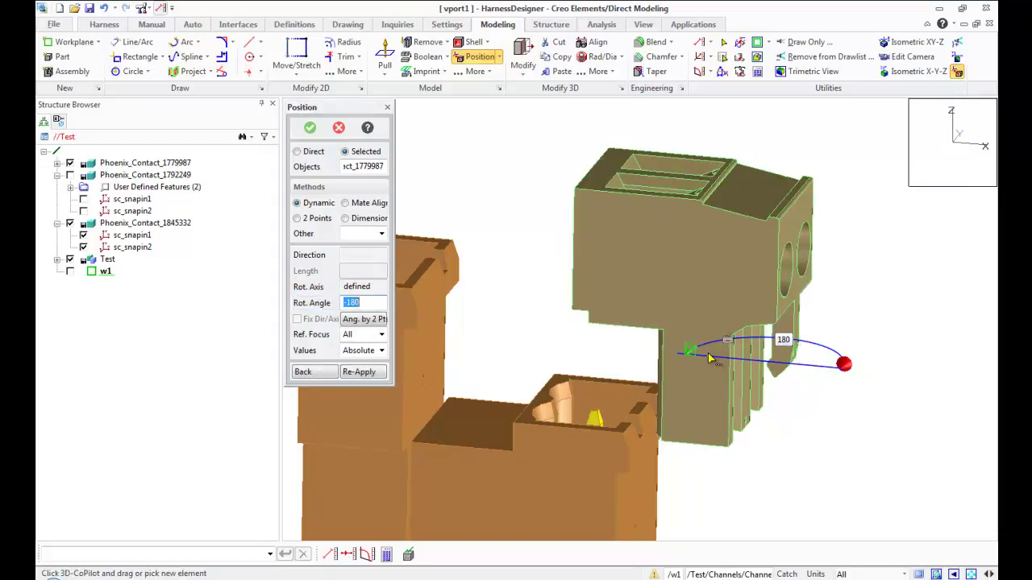
- Move the tan connector by two points, from its underside hole to the lower yellow pin
left_click(297, 217)
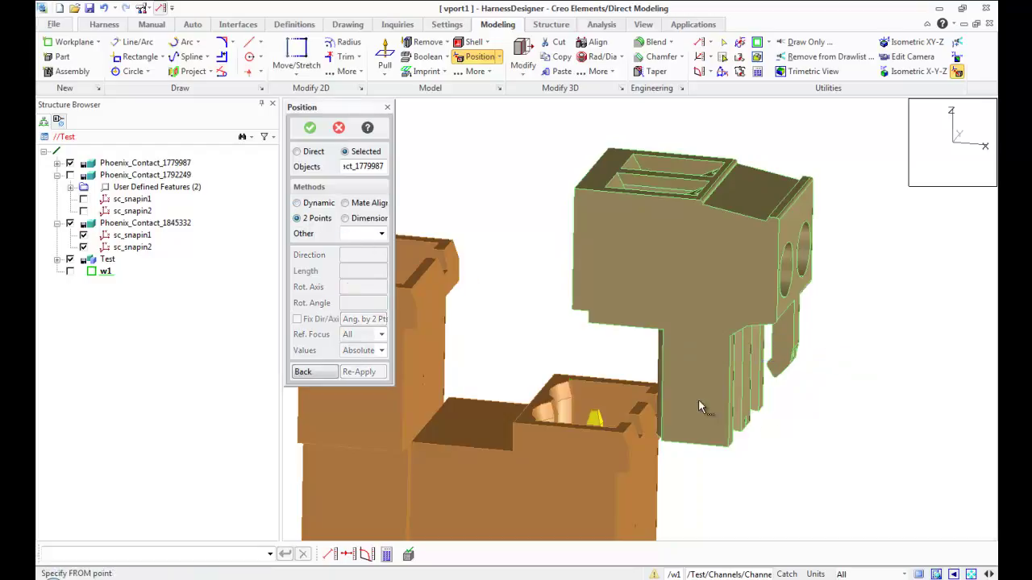
mouse_move(706, 408)
middle_mouse_down()
mouse_move(704, 392)
mouse_move(693, 407)
middle_mouse_up()
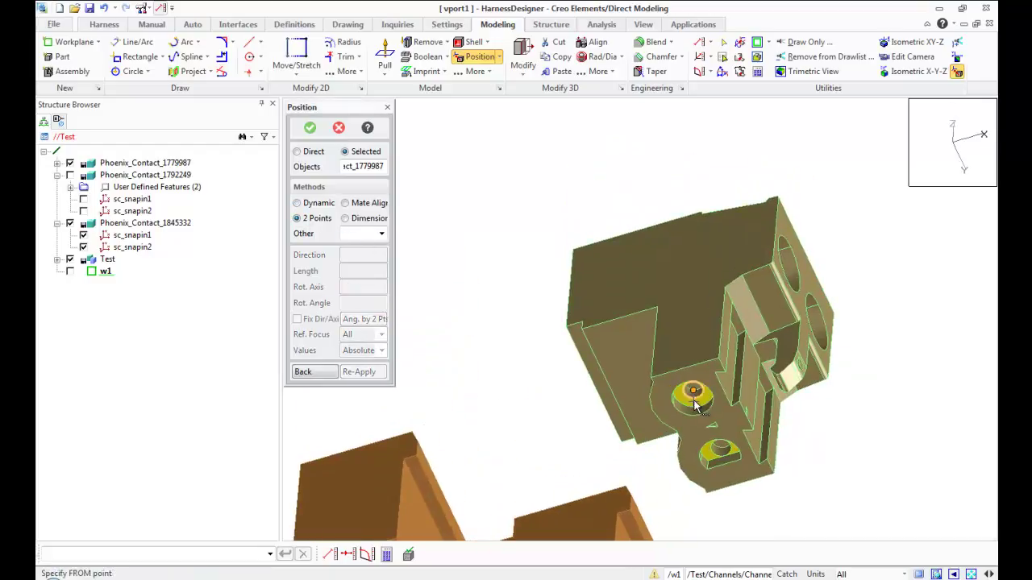
left_click(694, 406)
mouse_move(838, 368)
middle_mouse_down()
mouse_move(728, 459)
mouse_move(666, 442)
middle_mouse_up()
scroll(666, 441, "up", 5)
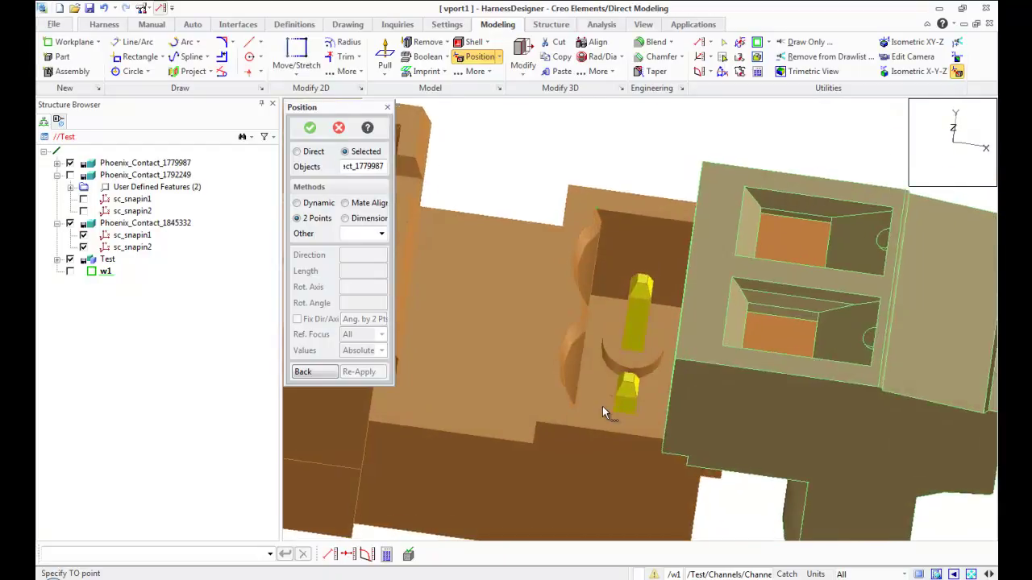
mouse_move(603, 406)
middle_mouse_down()
mouse_move(606, 392)
mouse_move(604, 417)
middle_mouse_up()
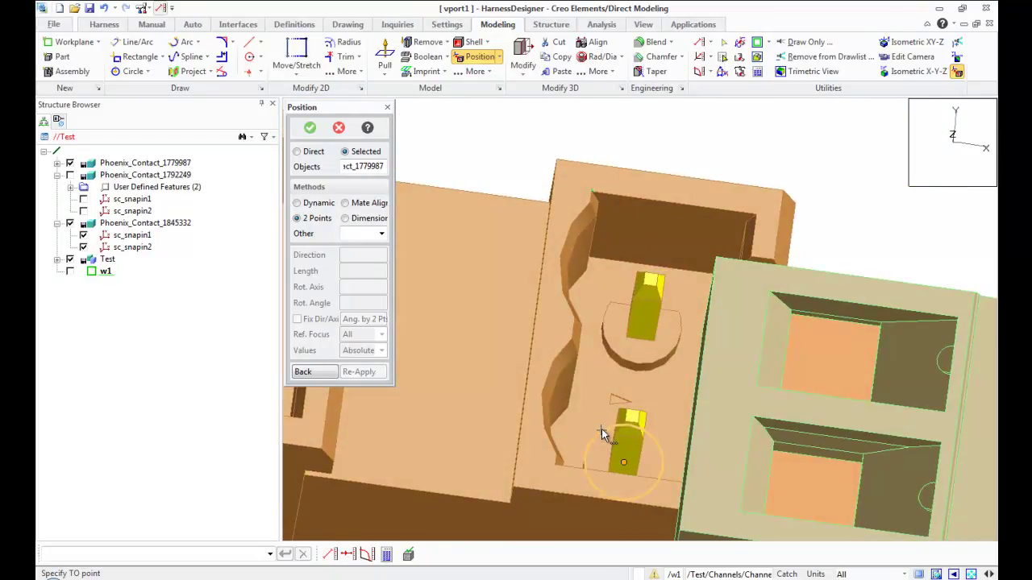
left_click(601, 429)
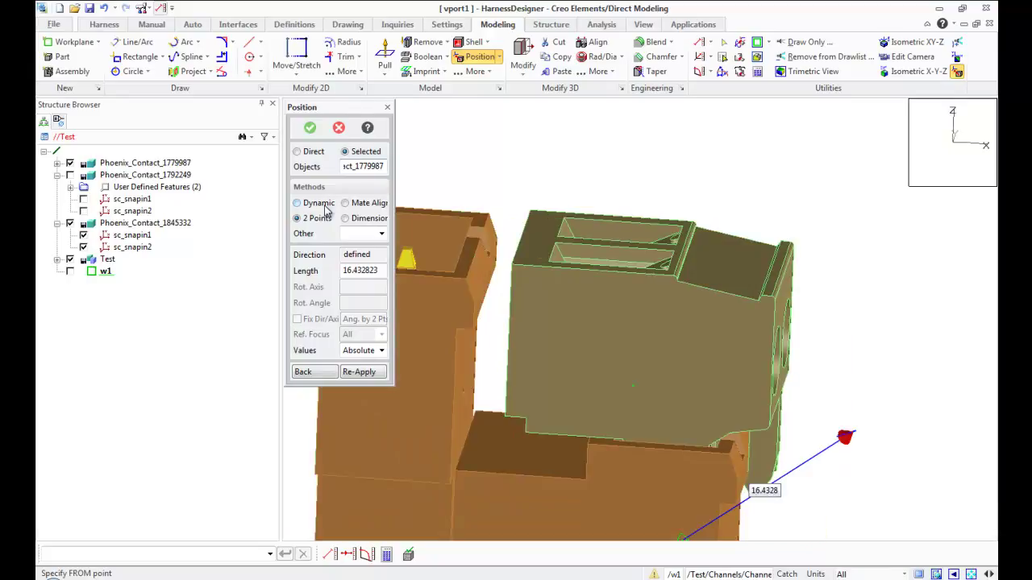
- Raise the tan part about 4.1, mate its face onto the orange face, and finish
left_click(325, 204)
left_click_drag(625, 287, 625, 219)
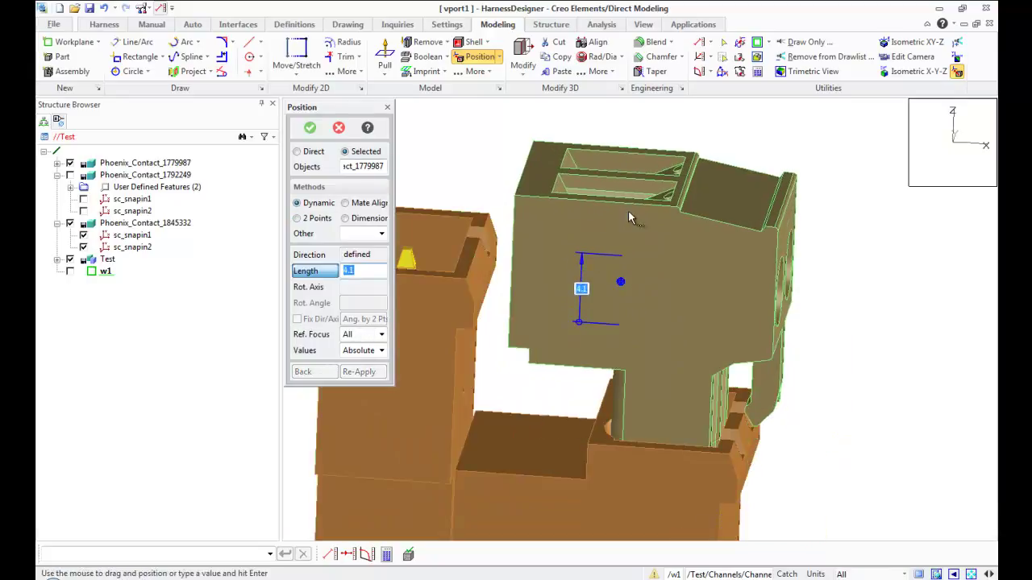
left_click(345, 203)
scroll(597, 348, "up", 3)
left_click(595, 339)
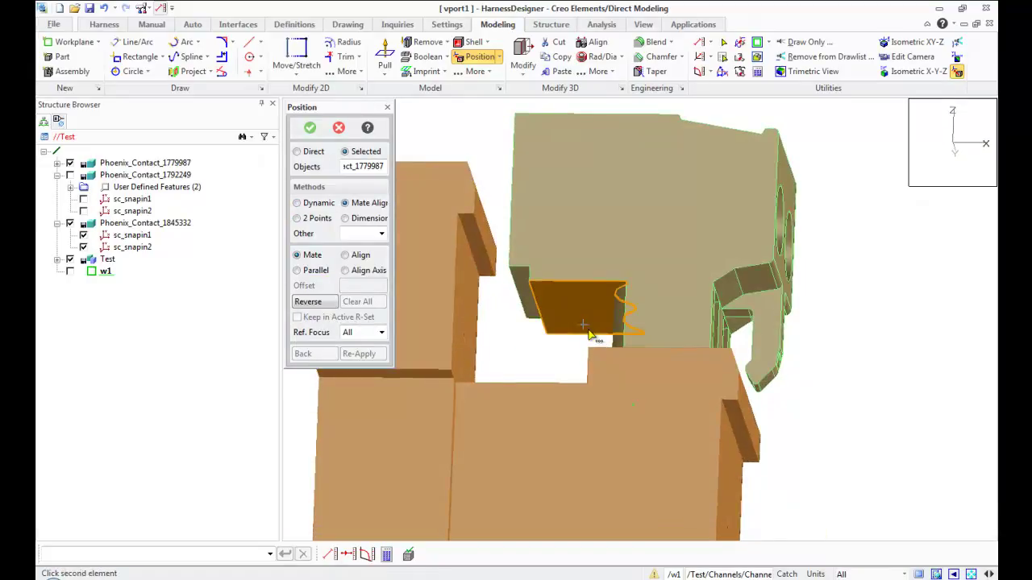
middle_click_drag(595, 339, 629, 443)
left_click(605, 341)
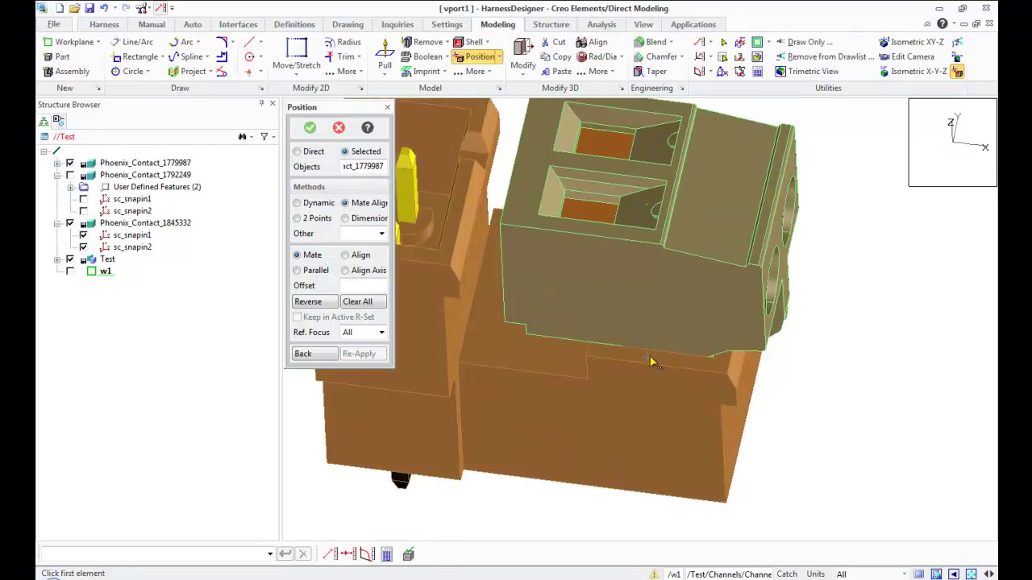
middle_click_drag(761, 391, 756, 381)
scroll(755, 381, "down", 2)
middle_click(676, 371)
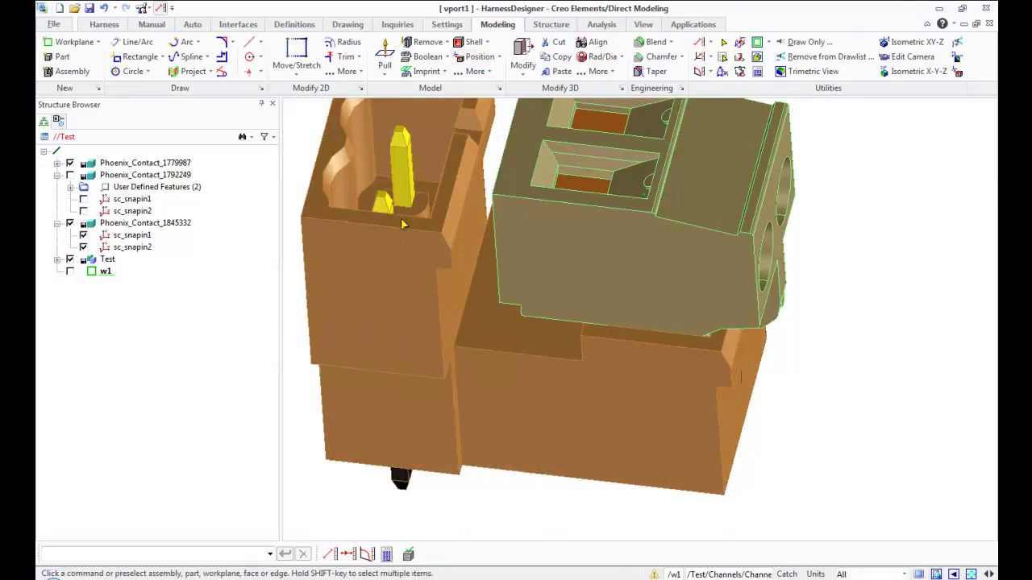
middle_click_drag(675, 371, 704, 367)
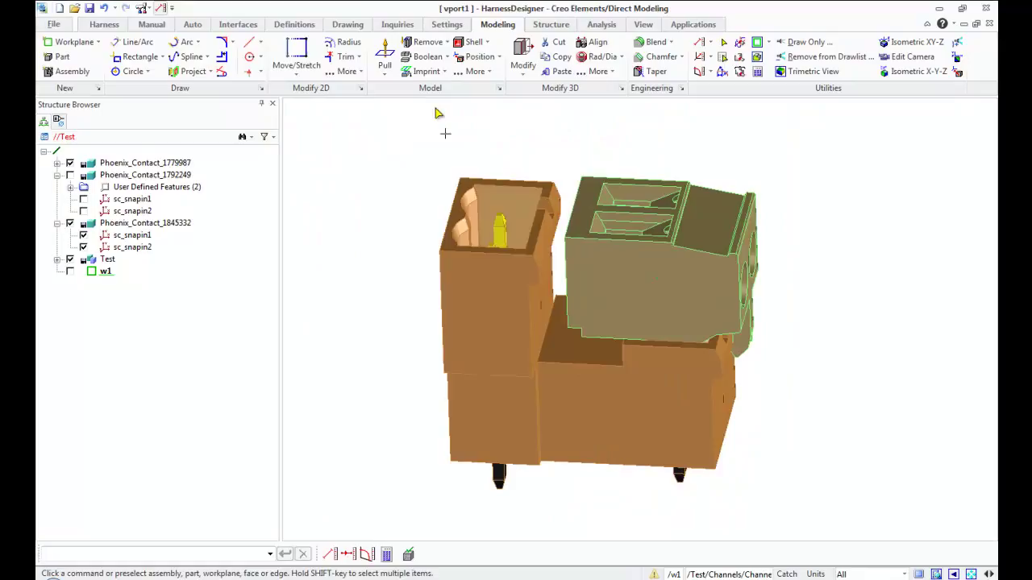
- Define a snap-in pair with Phoenix_Contact_1845332 snapping to Phoenix_Contact_1779987
left_click(305, 25)
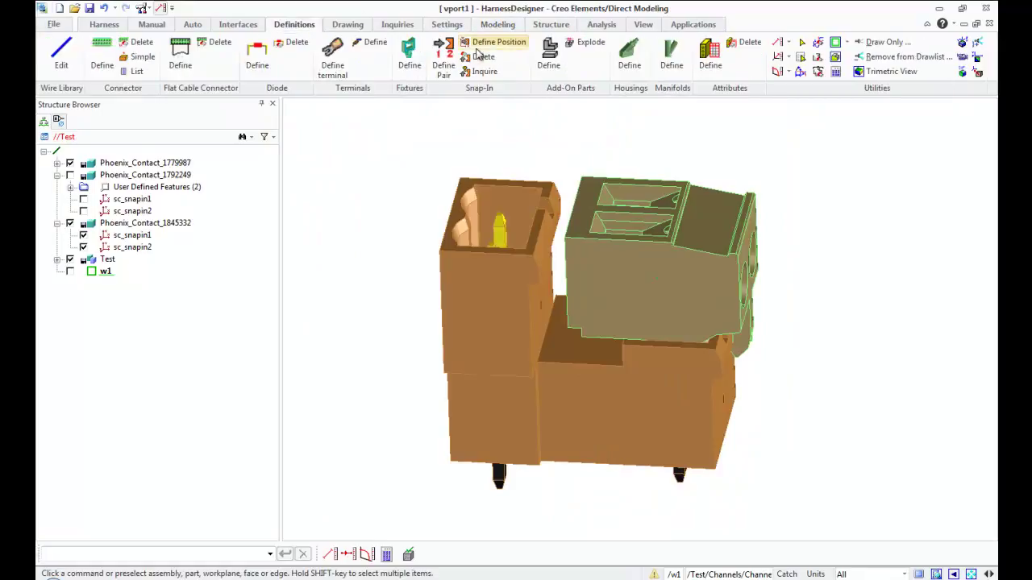
left_click(443, 62)
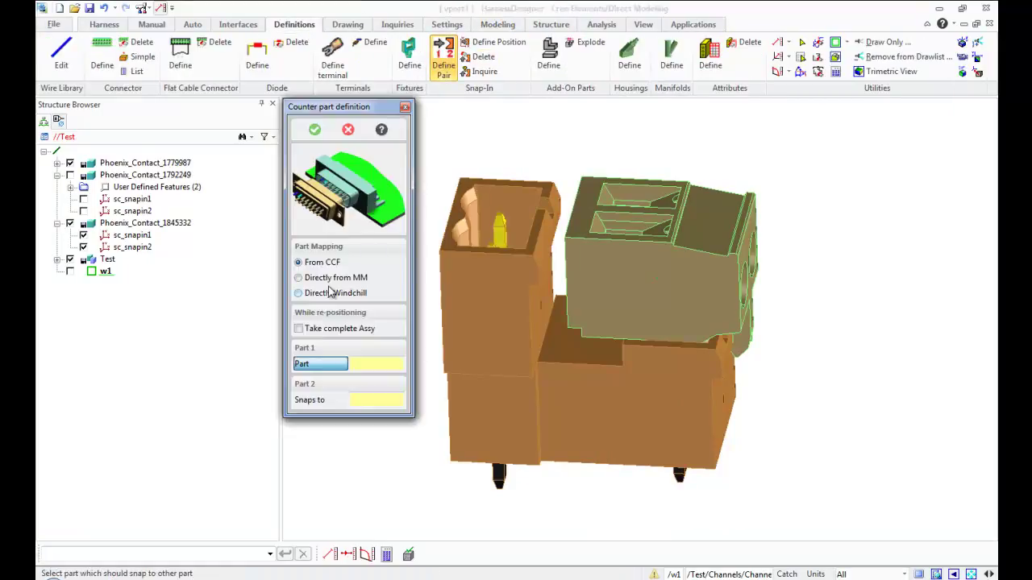
left_click(578, 411)
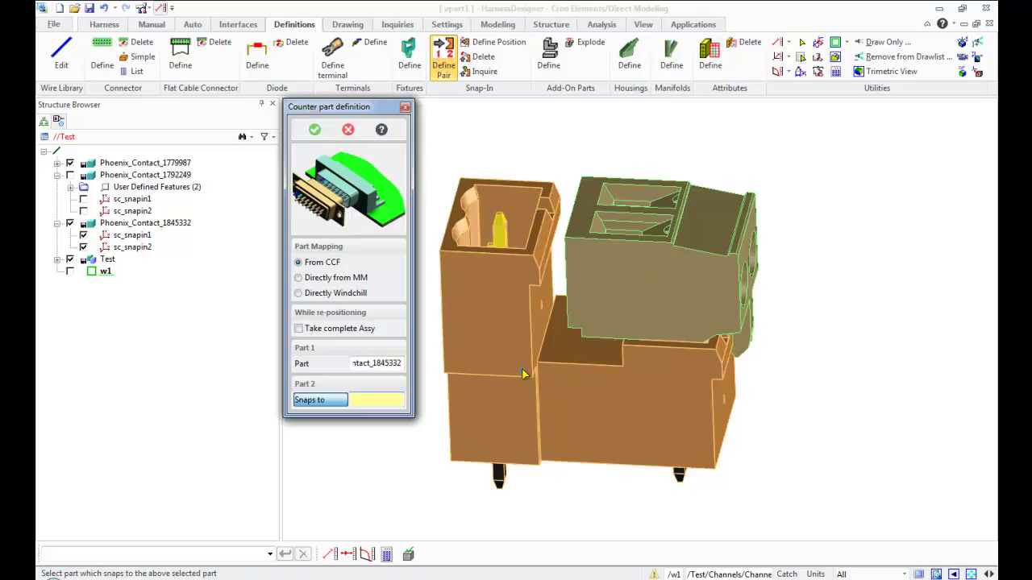
left_click(682, 301)
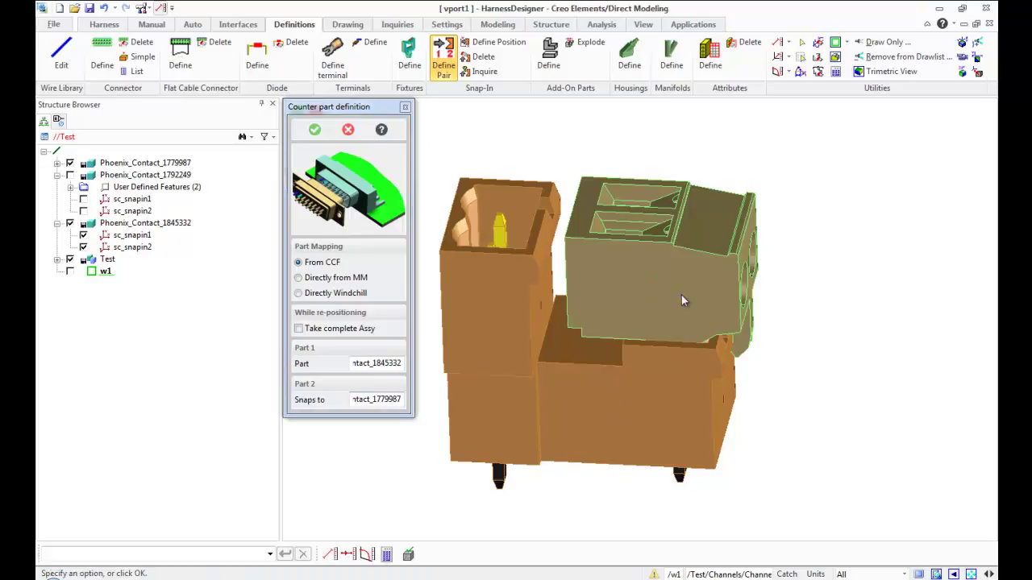
left_click(315, 130)
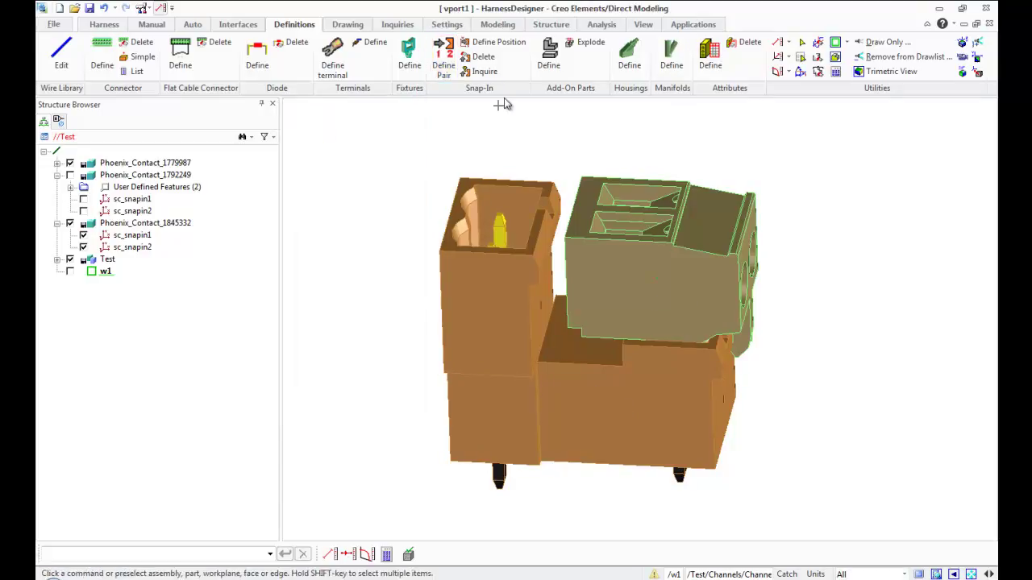
- Define the snap position for Phoenix_Contact_1845332 and Phoenix_Contact_1779987, creating sc_snapin3
left_click(509, 46)
left_click(620, 431)
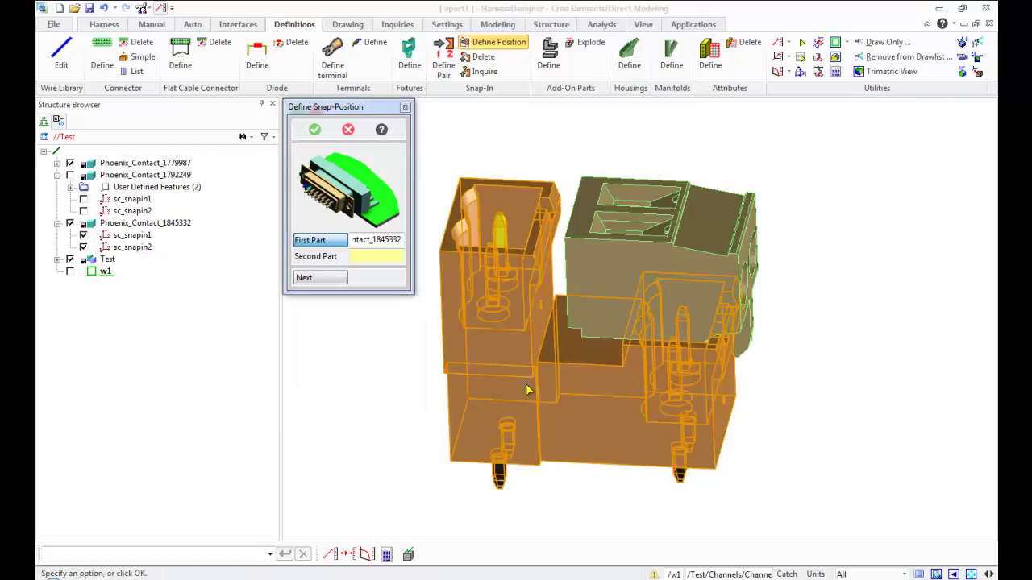
left_click(657, 280)
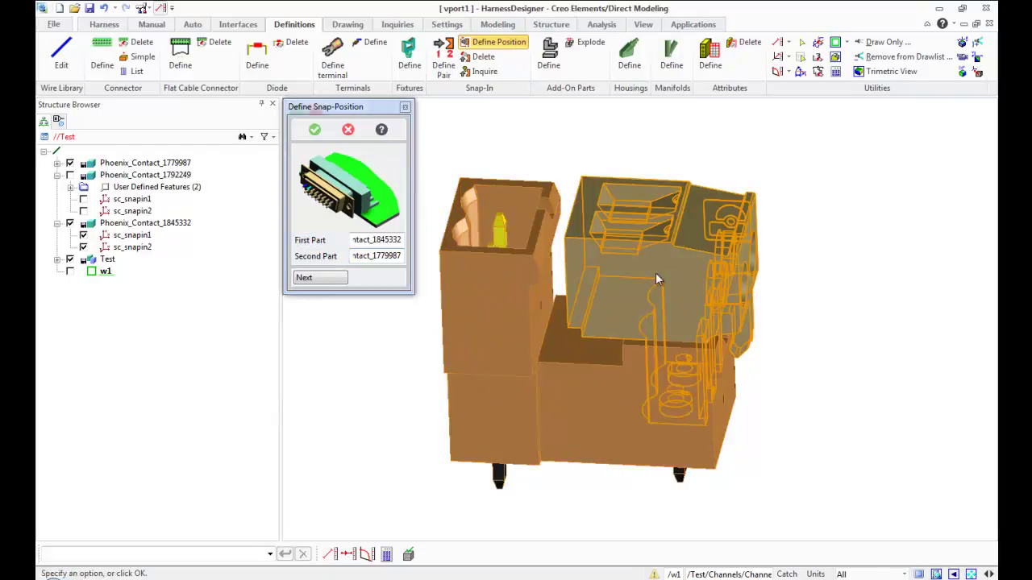
left_click(315, 130)
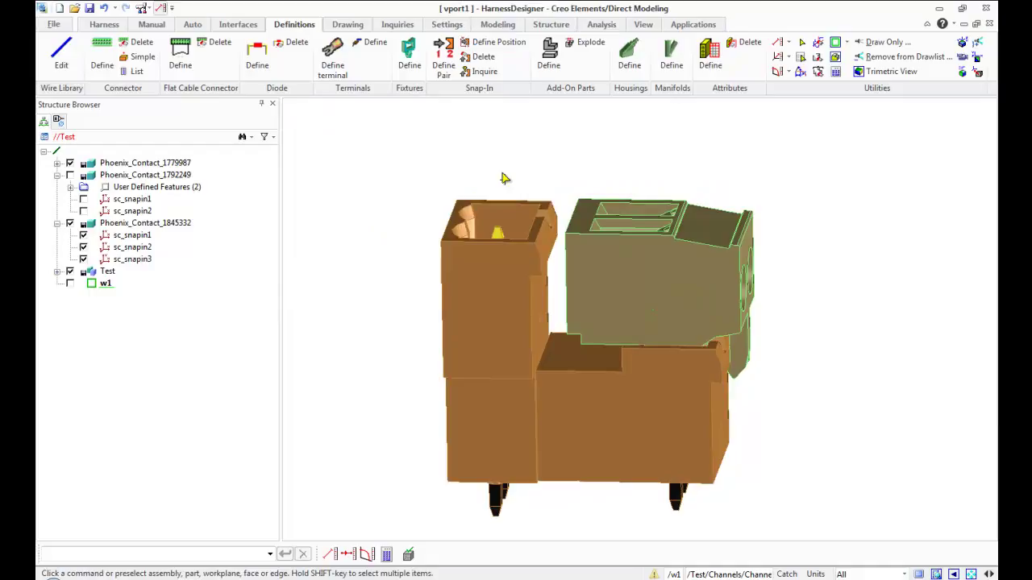
- Raise the tan connector to 15.6 and slide it 13.3 sideways with dynamic moves
left_click(490, 28)
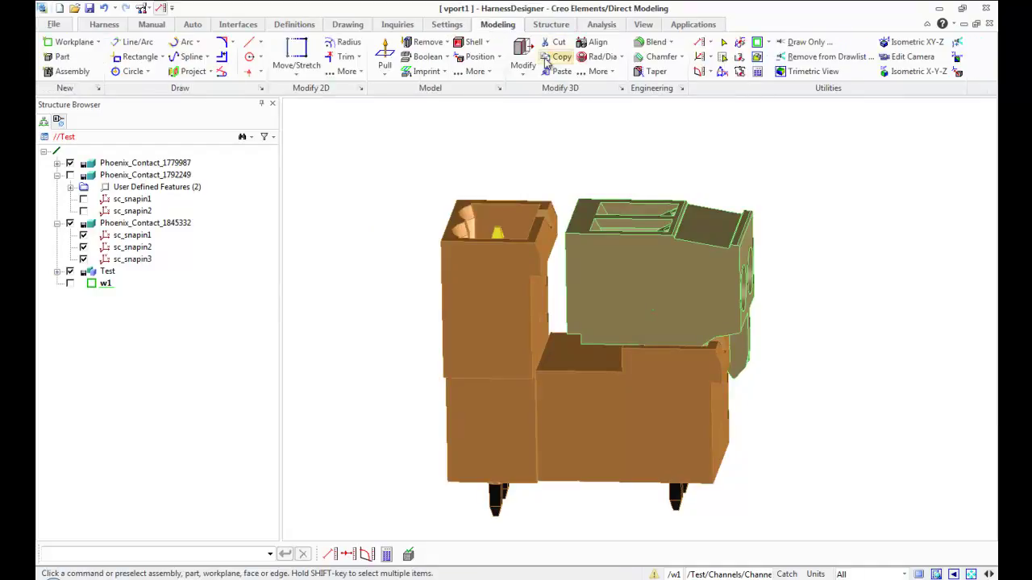
left_click(476, 56)
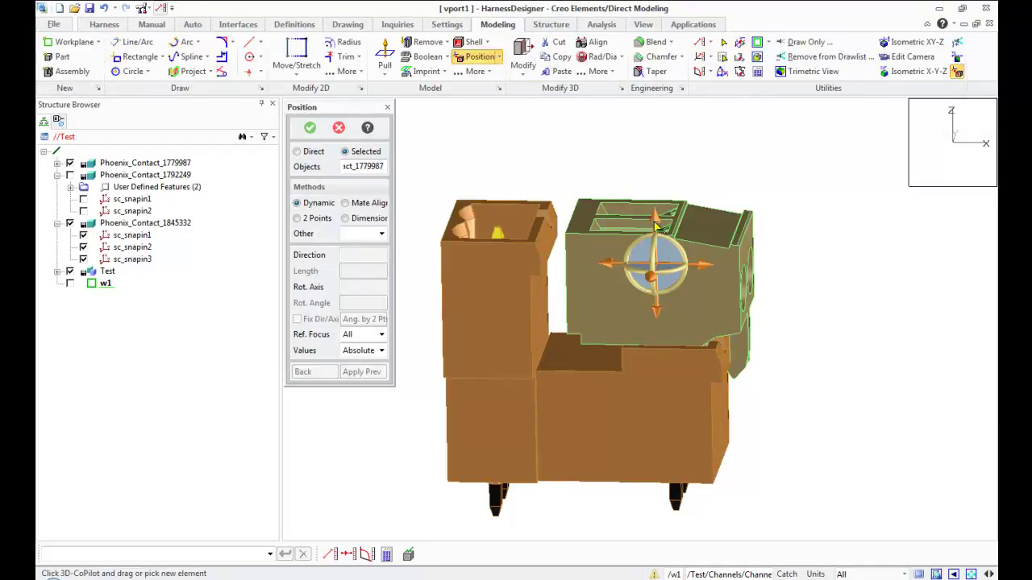
left_click_drag(655, 222, 689, 149)
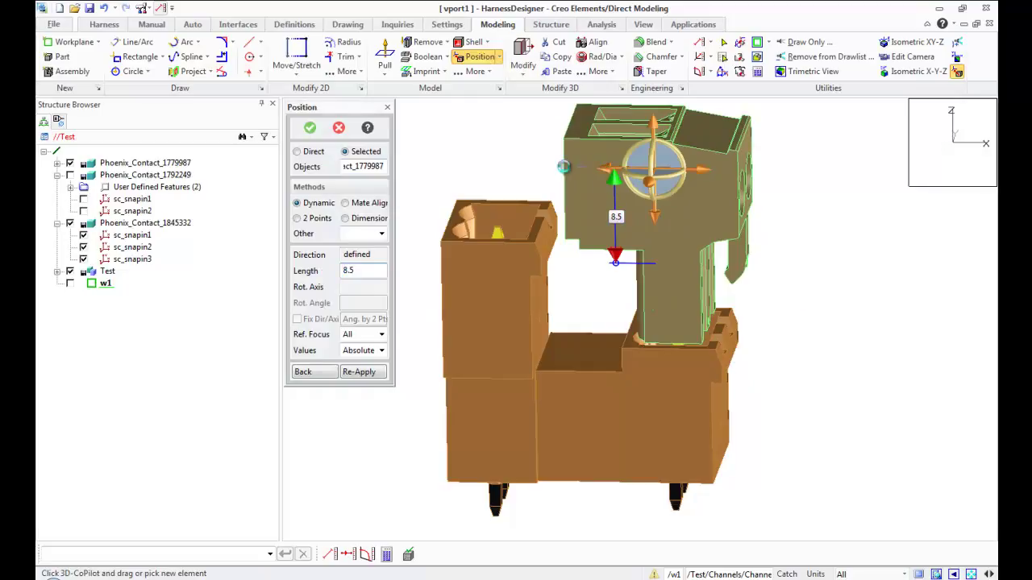
left_click_drag(611, 179, 452, 168)
middle_click_drag(734, 300, 754, 351)
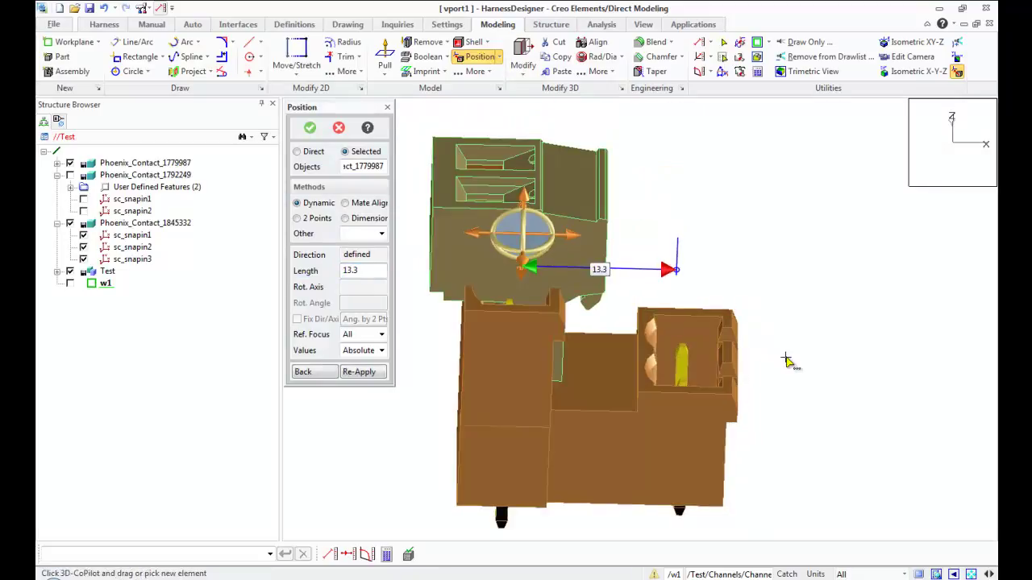
left_click_drag(584, 230, 605, 125)
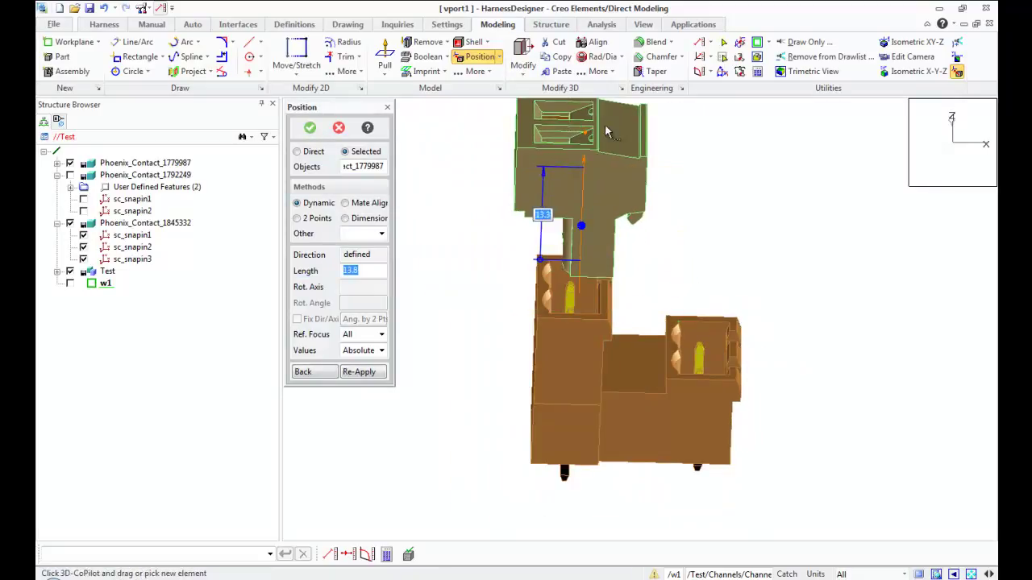
- Move the tan connector by two points, from its hole to a point on the orange housing
left_click(319, 219)
middle_click_drag(592, 283, 622, 274)
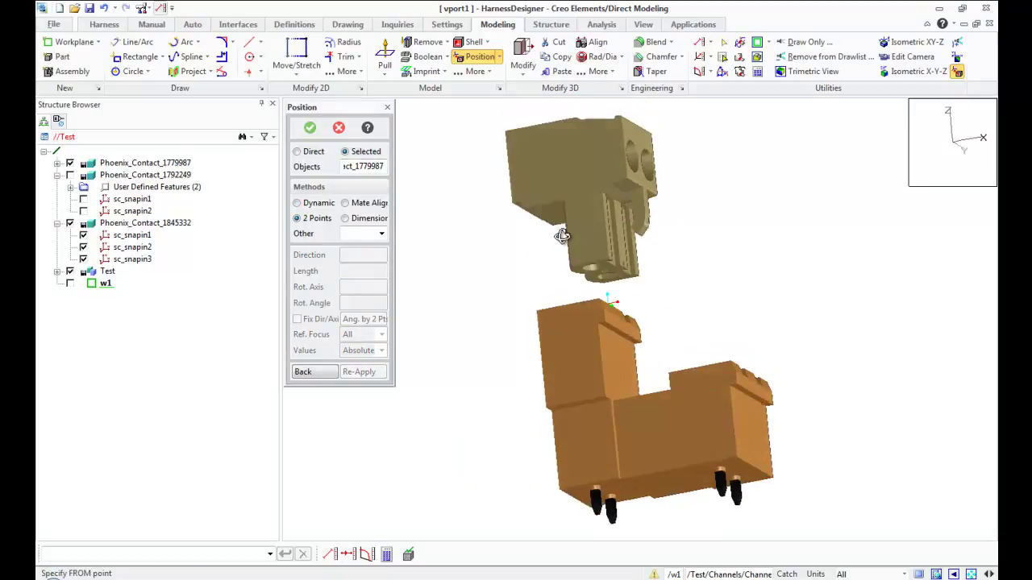
scroll(670, 308, "up", 3)
middle_click_drag(670, 307, 643, 275)
scroll(642, 275, "up", 2)
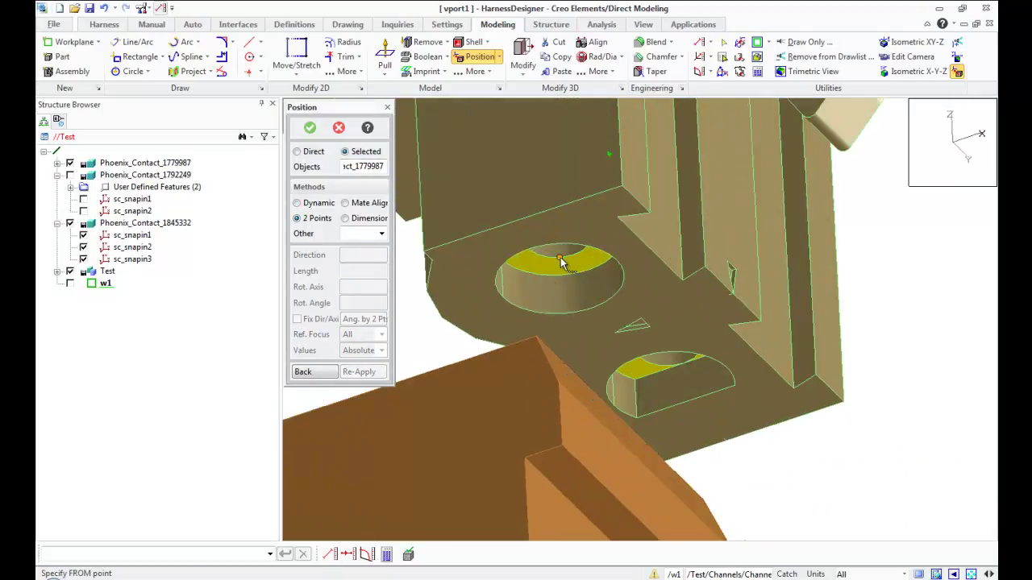
scroll(605, 266, "up", 2)
scroll(562, 256, "up", 2)
left_click(564, 253)
scroll(670, 360, "down", 3)
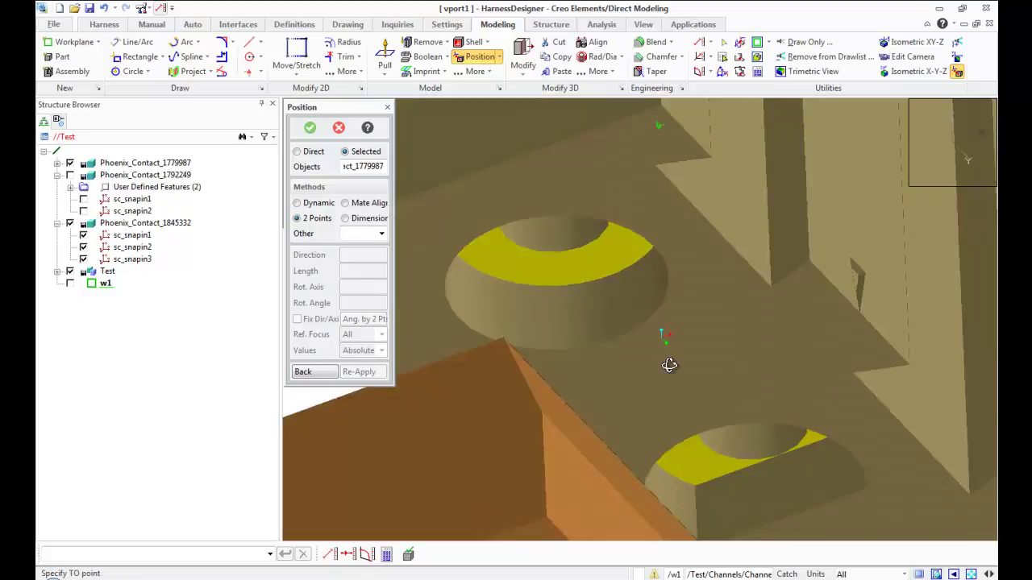
mouse_move(670, 359)
middle_mouse_down()
mouse_move(704, 386)
mouse_move(662, 334)
mouse_move(660, 496)
mouse_move(676, 549)
mouse_move(644, 476)
middle_mouse_up()
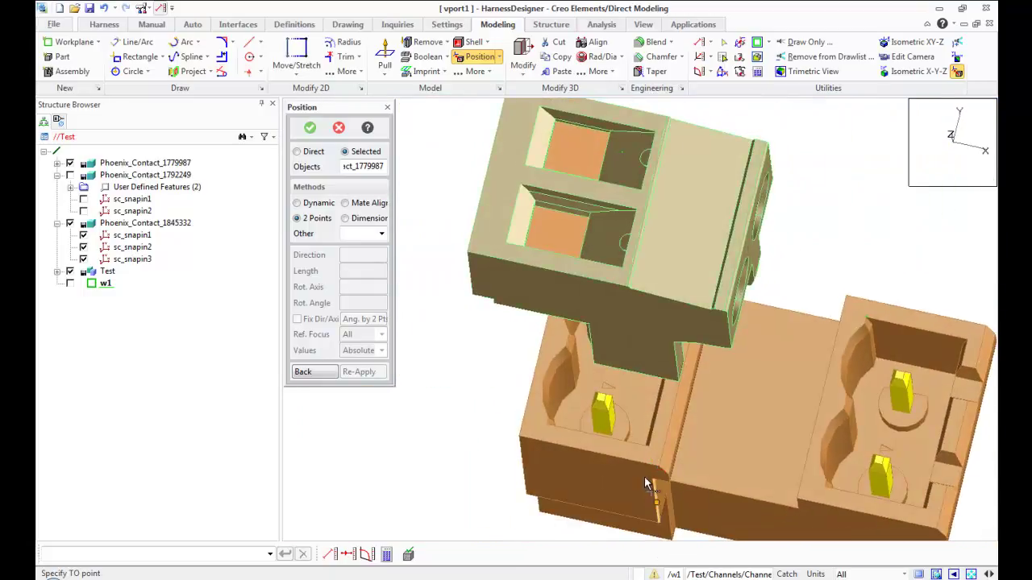
left_click(634, 432)
- Nudge the tan connector 3.1, then mate its face against the orange housing and confirm
left_click(319, 204)
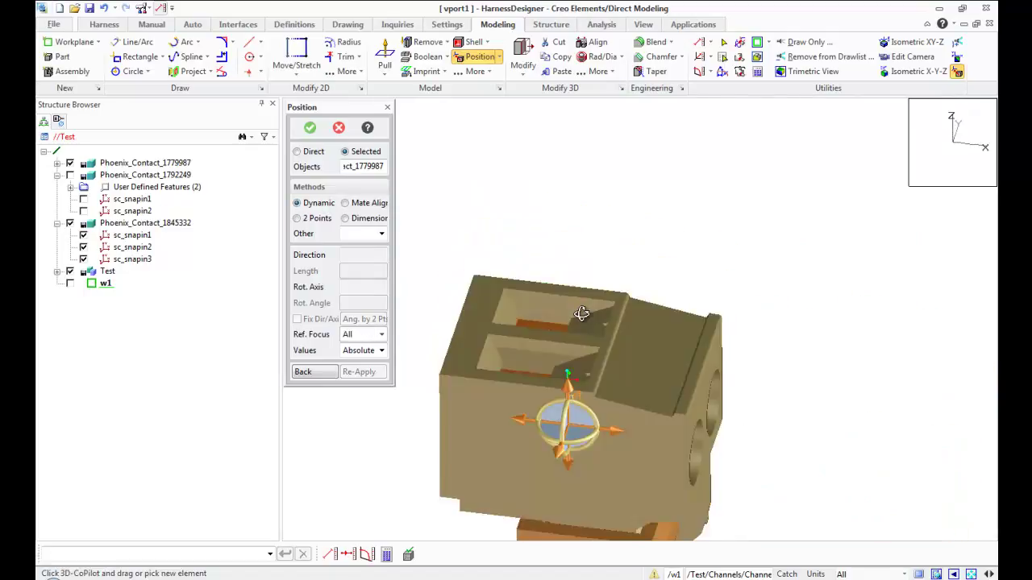
middle_click_drag(575, 322, 582, 343)
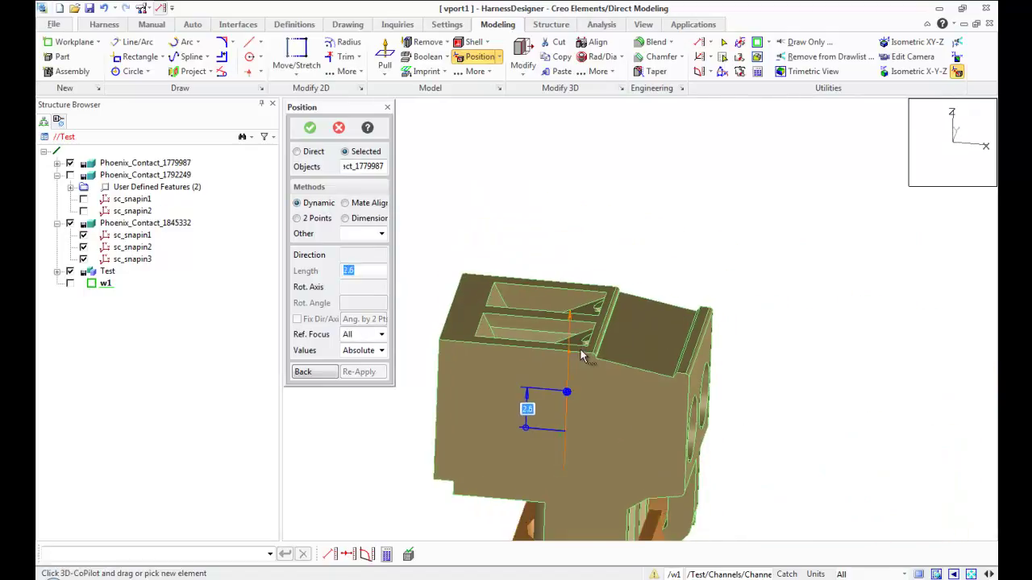
left_click(363, 203)
mouse_move(553, 385)
middle_mouse_down()
mouse_move(576, 265)
mouse_move(554, 440)
mouse_move(525, 376)
middle_mouse_up()
scroll(555, 439, "up", 3)
left_click(516, 405)
left_click(603, 461)
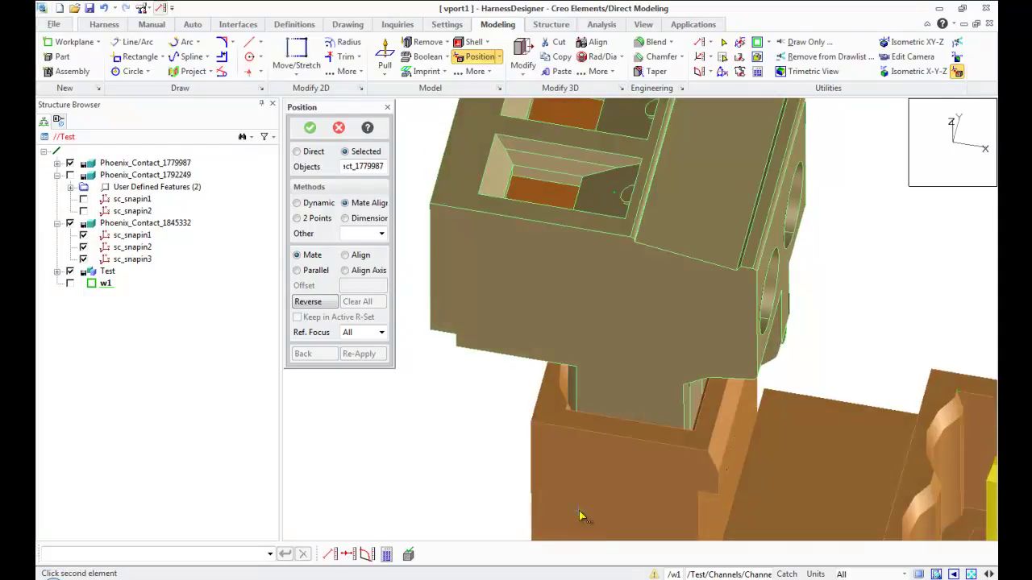
left_click(309, 129)
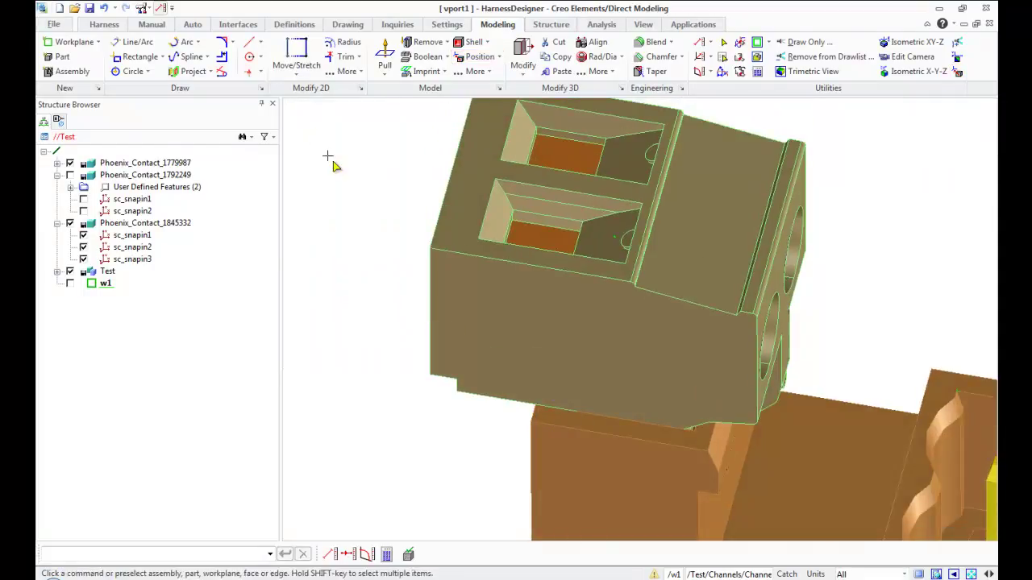
scroll(403, 352, "down", 3)
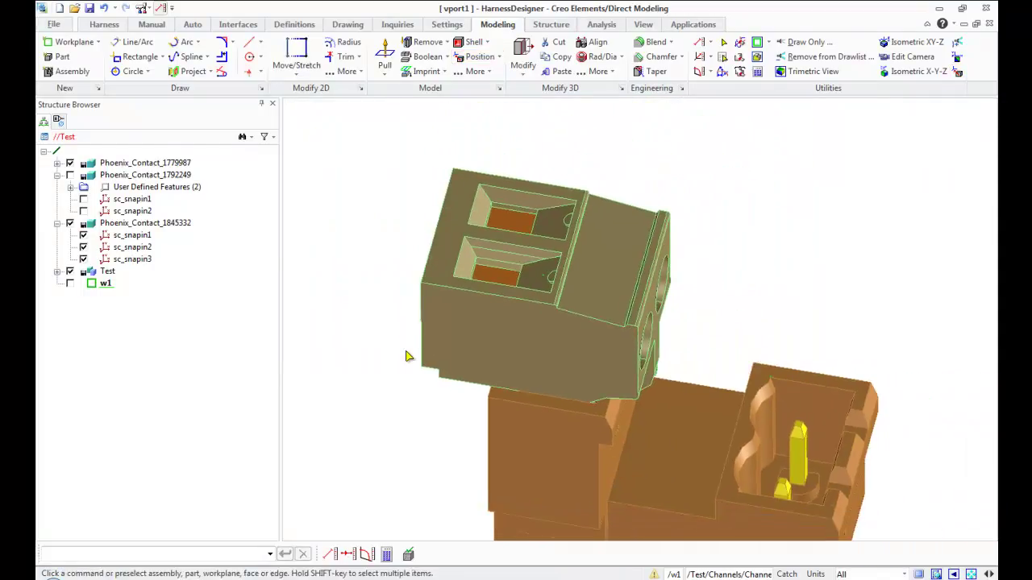
- Define a snap position with the orange housing as first part and the tan connector as second
left_click(310, 24)
left_click(494, 42)
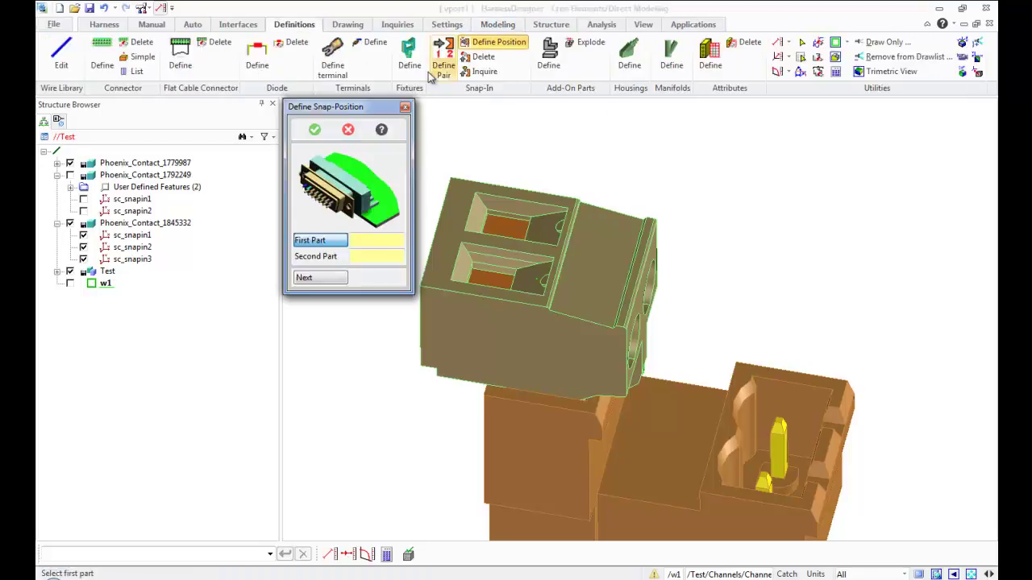
left_click(510, 449)
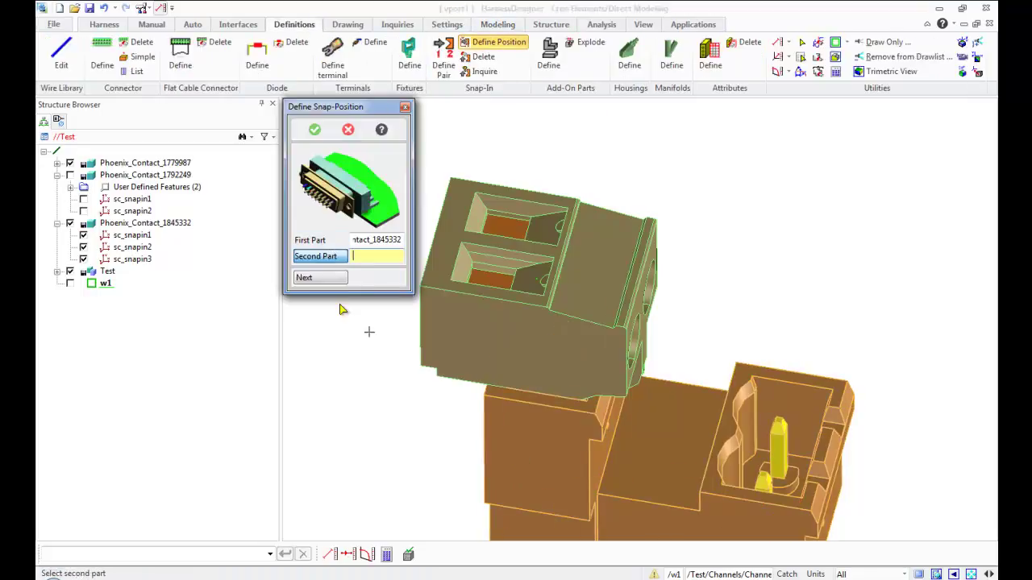
left_click(430, 280)
left_click(314, 129)
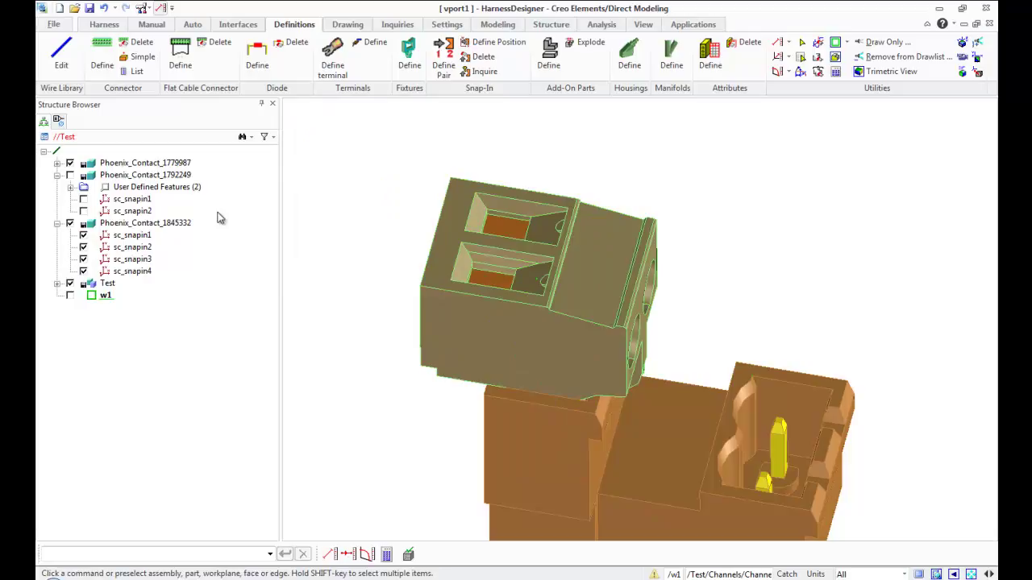
- Expand Phoenix_Contact_1779987's snap-ins and show Phoenix_Contact_1792249 alongside the other connectors
middle_click_drag(444, 276, 572, 284)
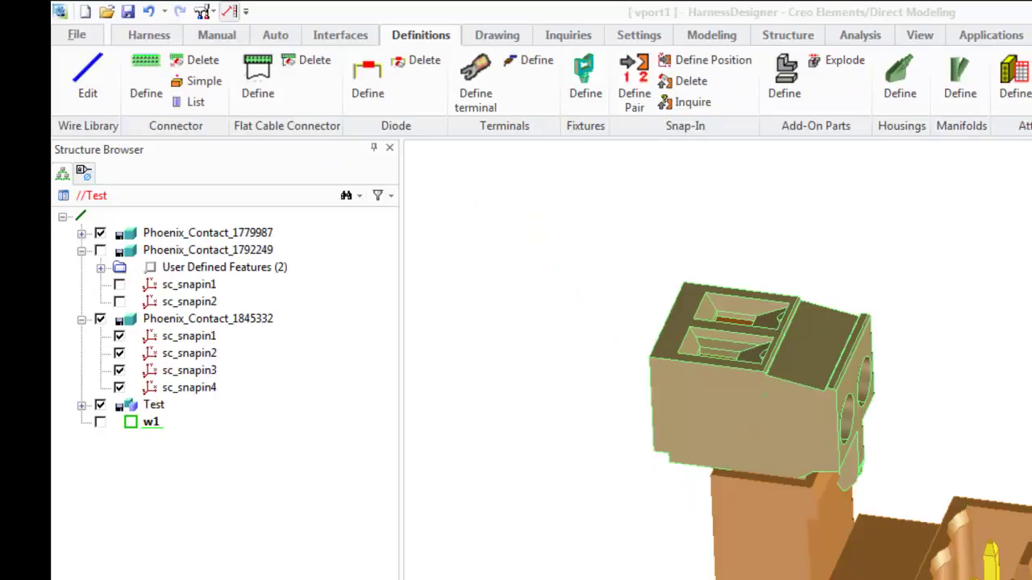
left_click(81, 234)
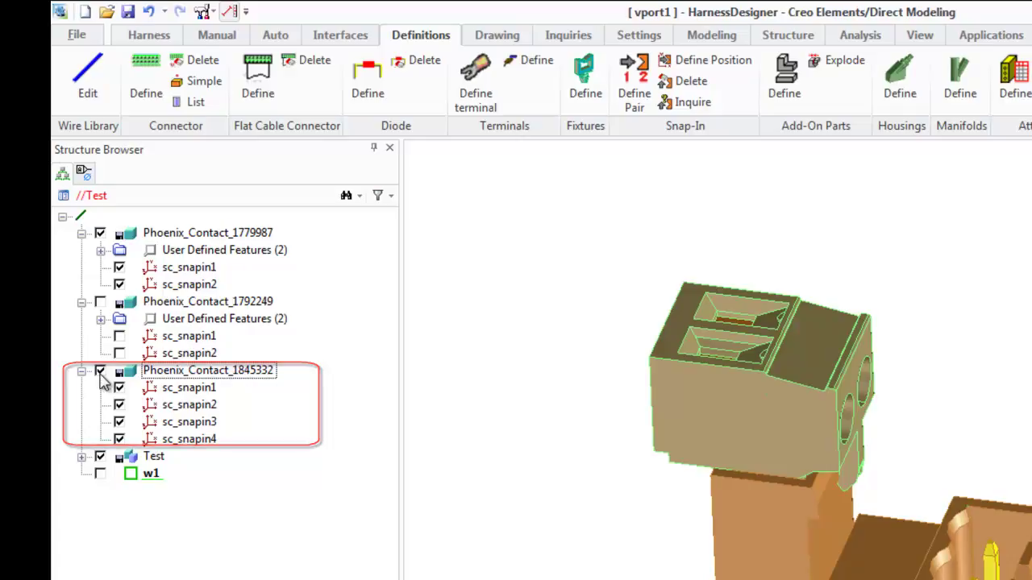
left_click(100, 303)
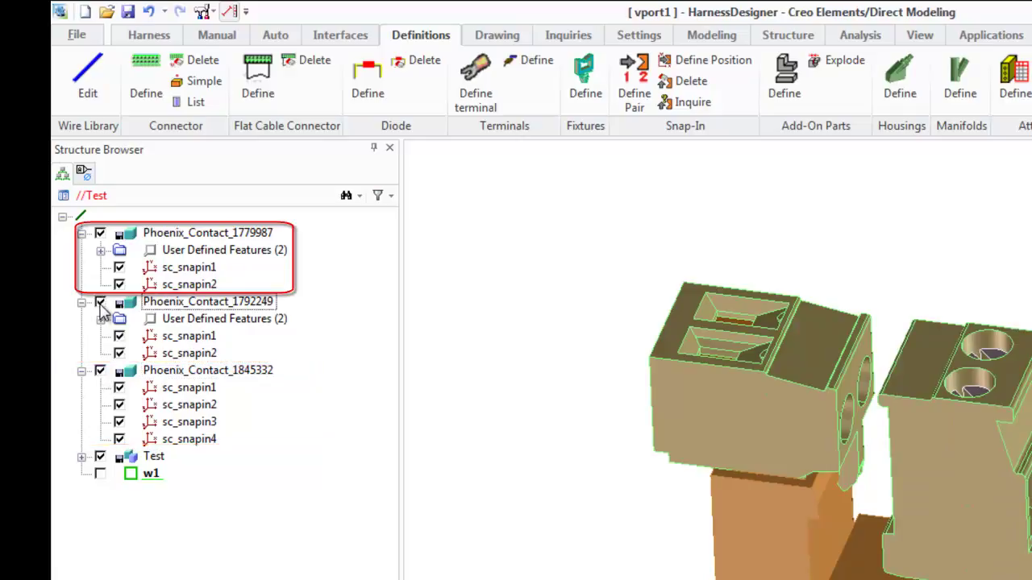
mouse_move(698, 444)
middle_mouse_down()
mouse_move(664, 397)
mouse_move(676, 398)
middle_mouse_up()
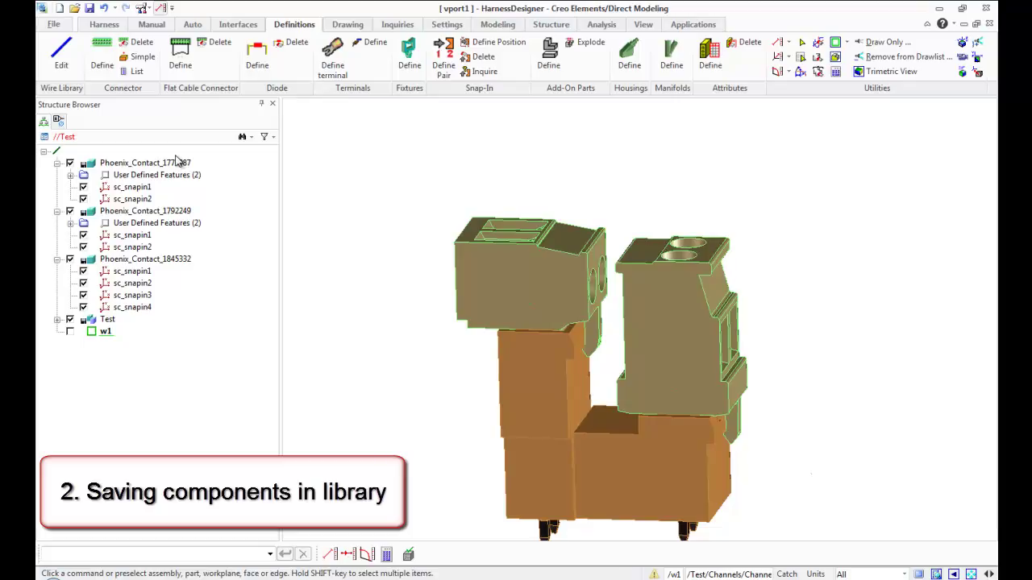
- Save Phoenix_Contact_1779987 as a same-named package in Cabling_Connectors_Library
left_click(178, 164)
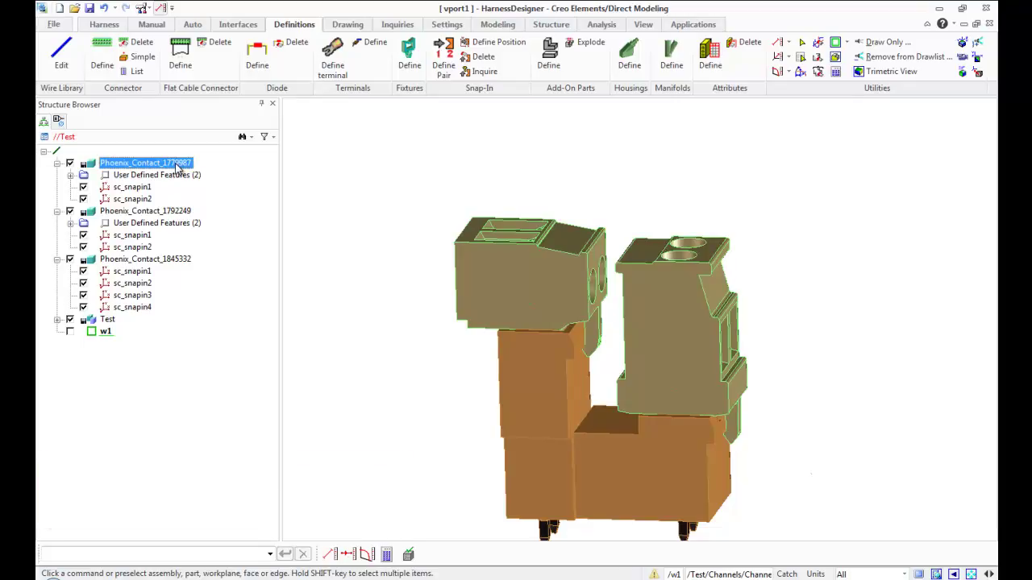
right_click(178, 165)
left_click(260, 256)
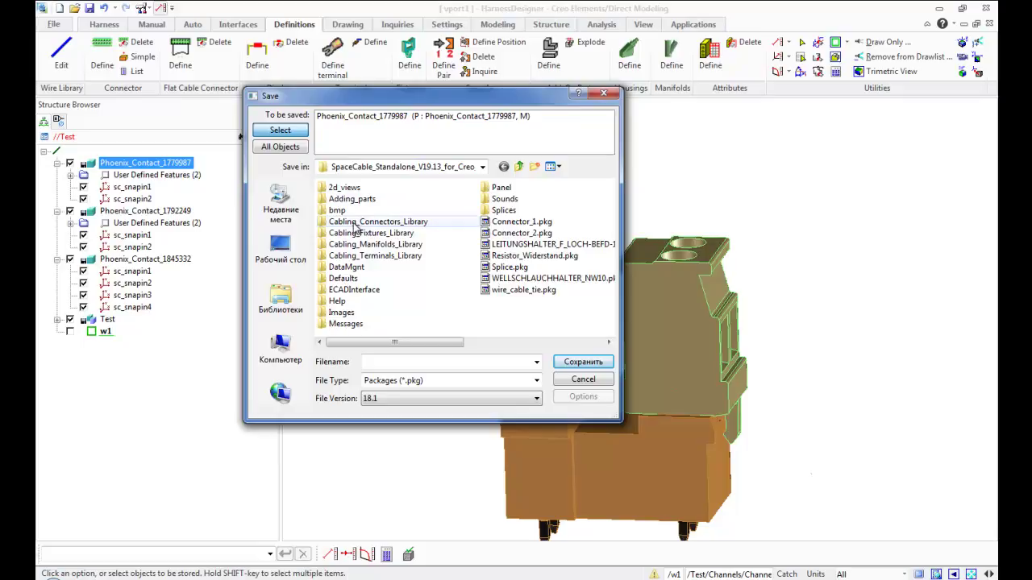
left_click(353, 225)
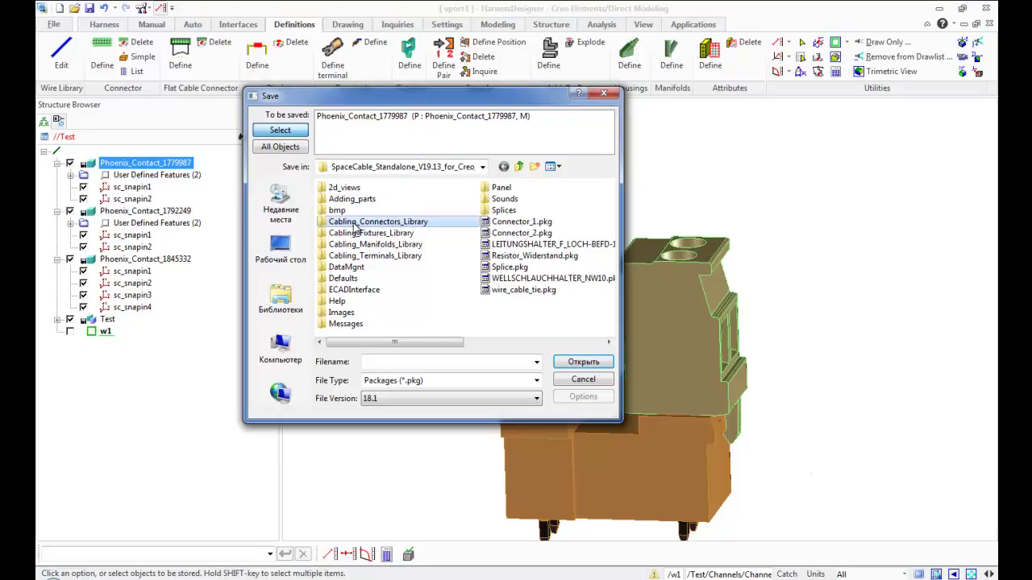
double_click(353, 223)
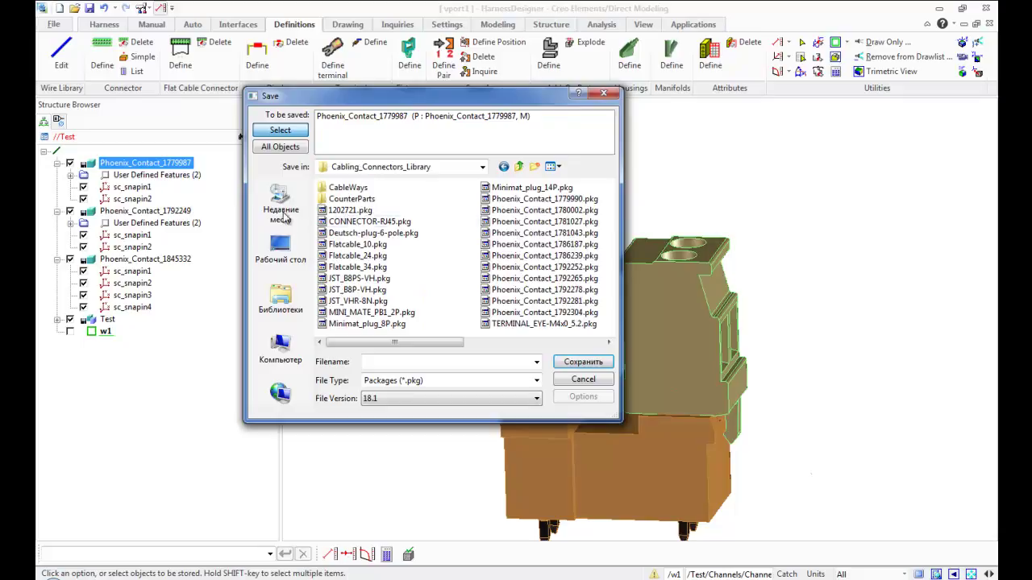
right_click(172, 163)
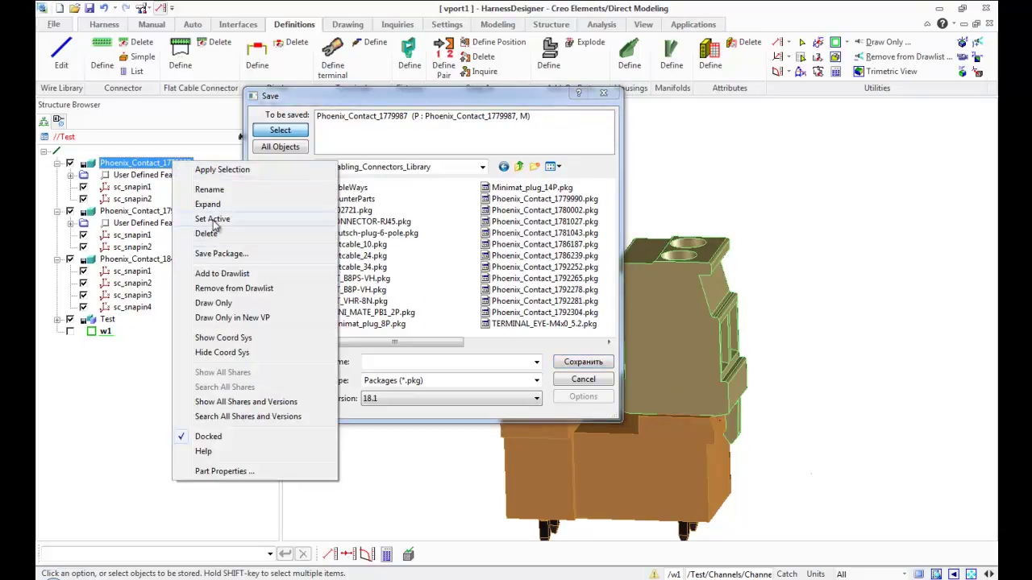
left_click(211, 191)
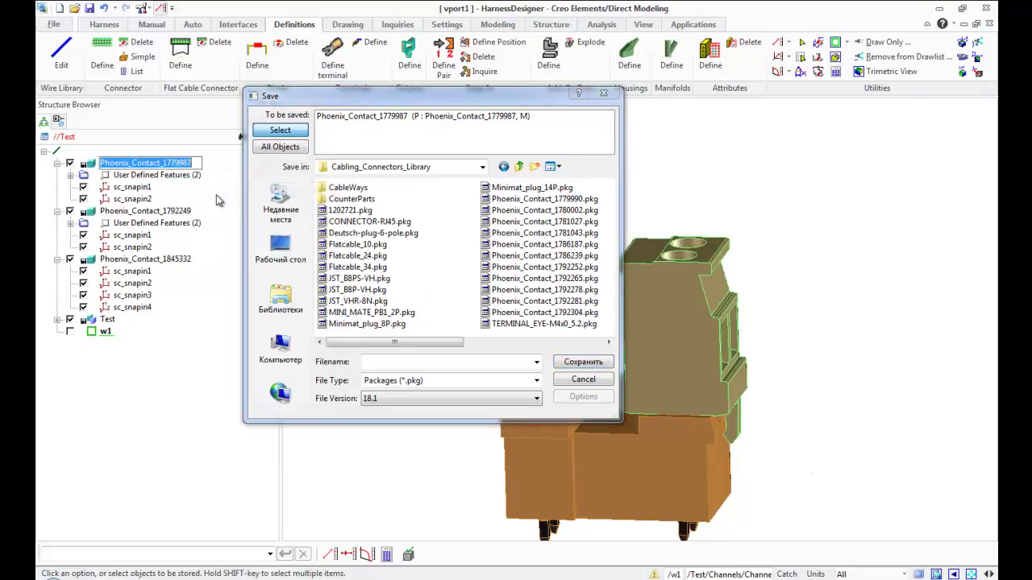
left_click(419, 363)
left_click(417, 363)
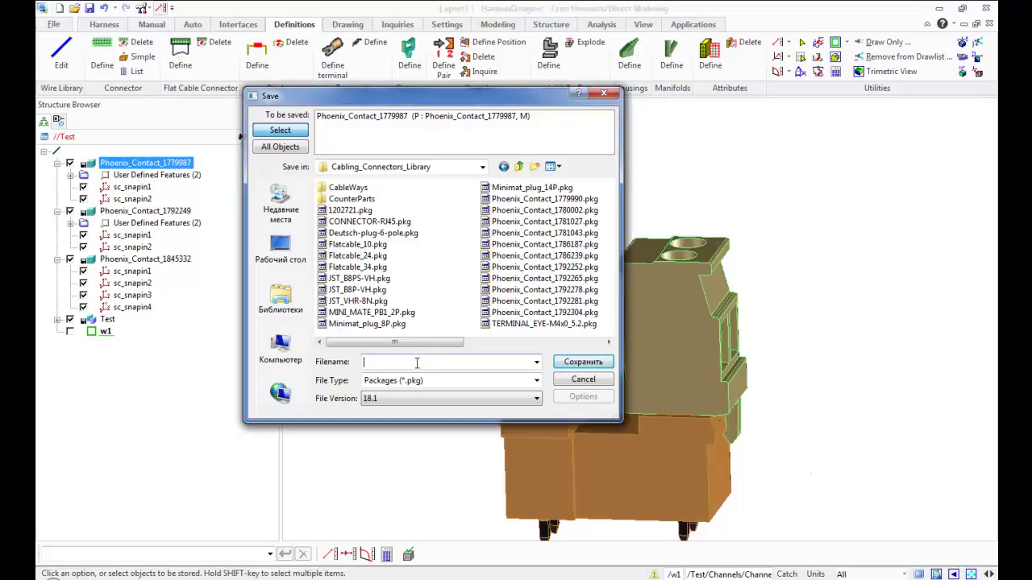
type("Phoenix_Contact_1779987")
left_click(584, 364)
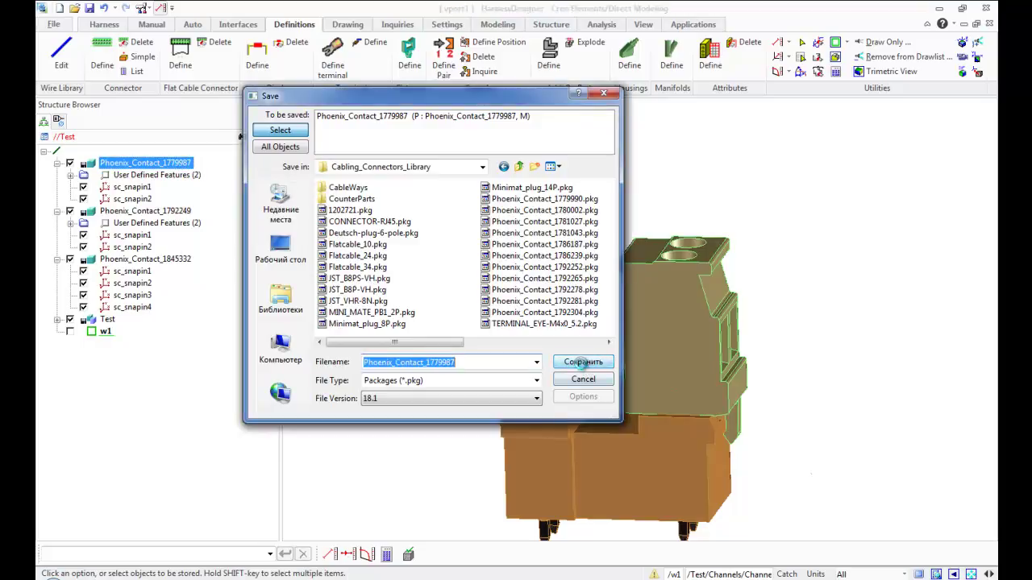
- Save Phoenix_Contact_1792249 as a same-named package, overwriting the existing file
left_click(127, 211)
right_click(127, 211)
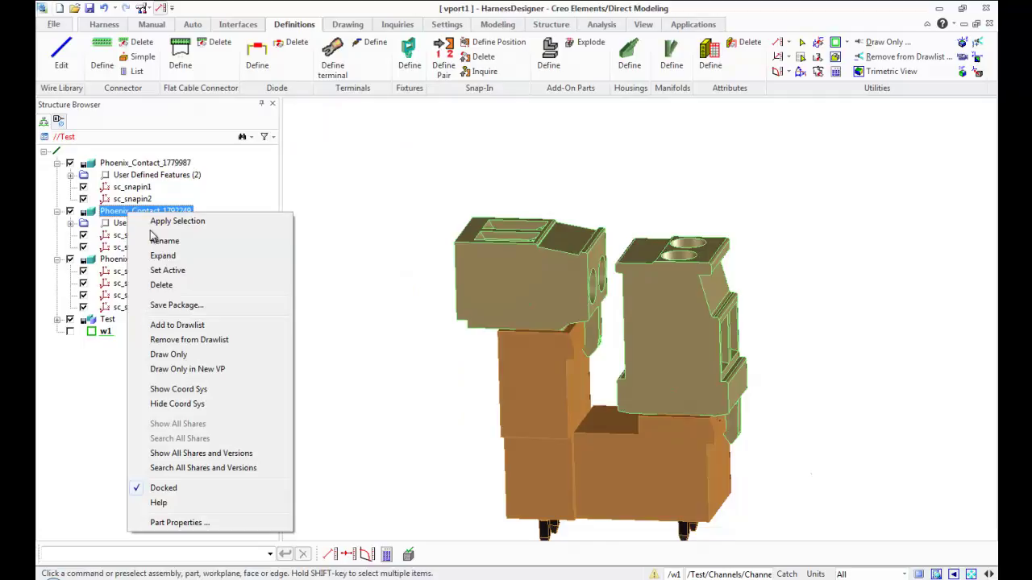
left_click(154, 236)
key("Escape")
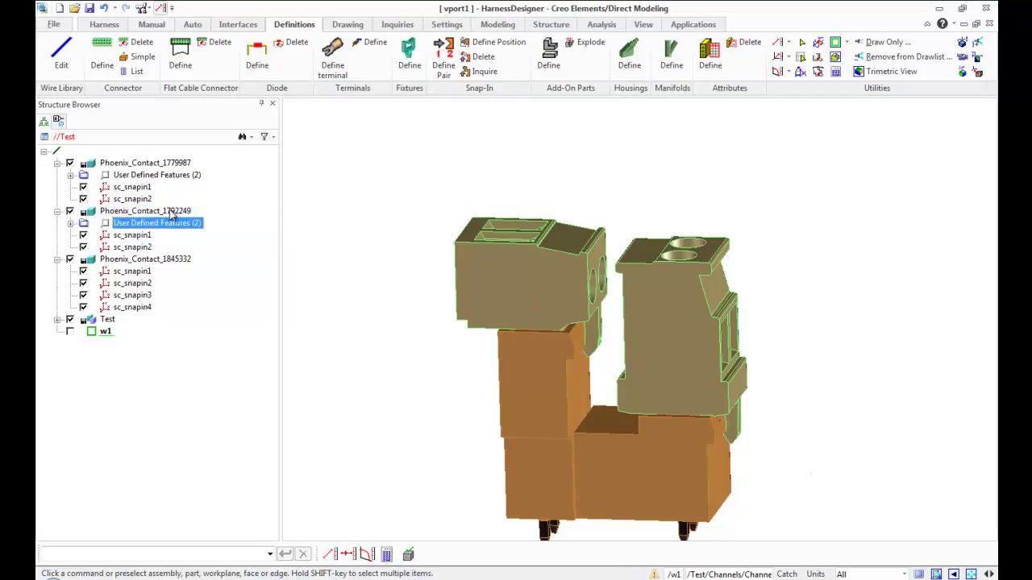
right_click(169, 210)
left_click(213, 296)
left_click(516, 361)
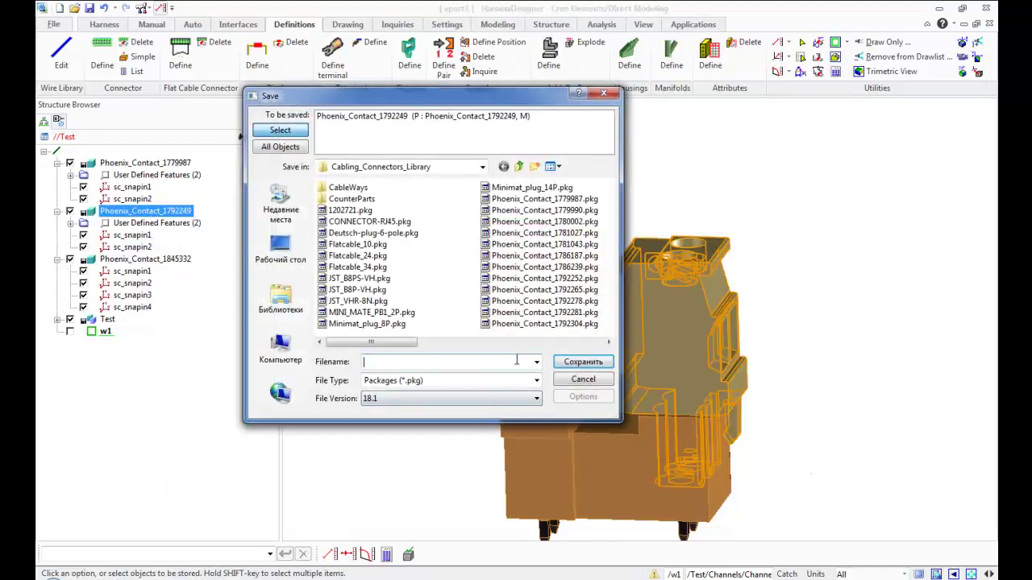
type("Phoenix_Contact_1792249")
left_click(568, 363)
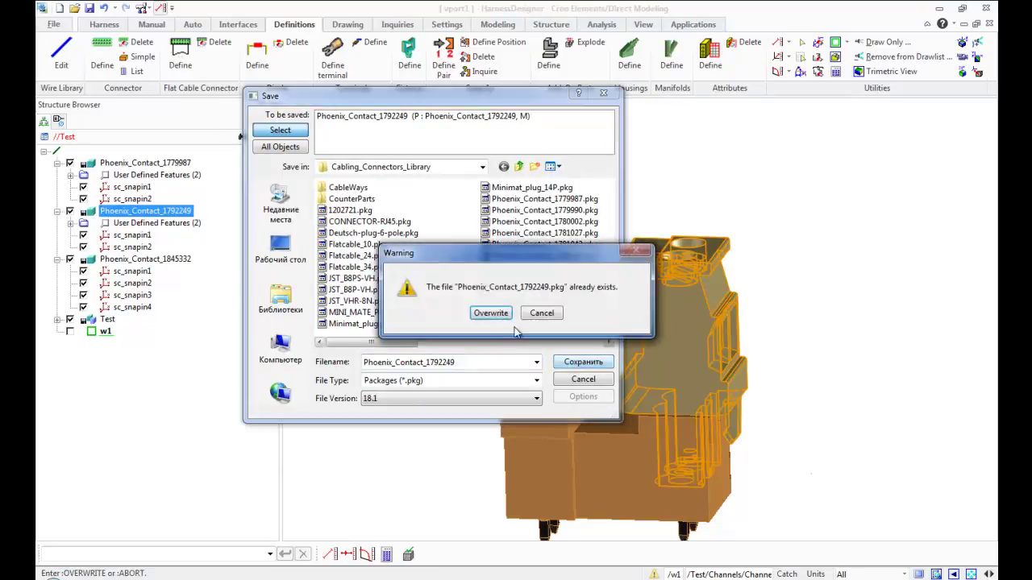
left_click(498, 314)
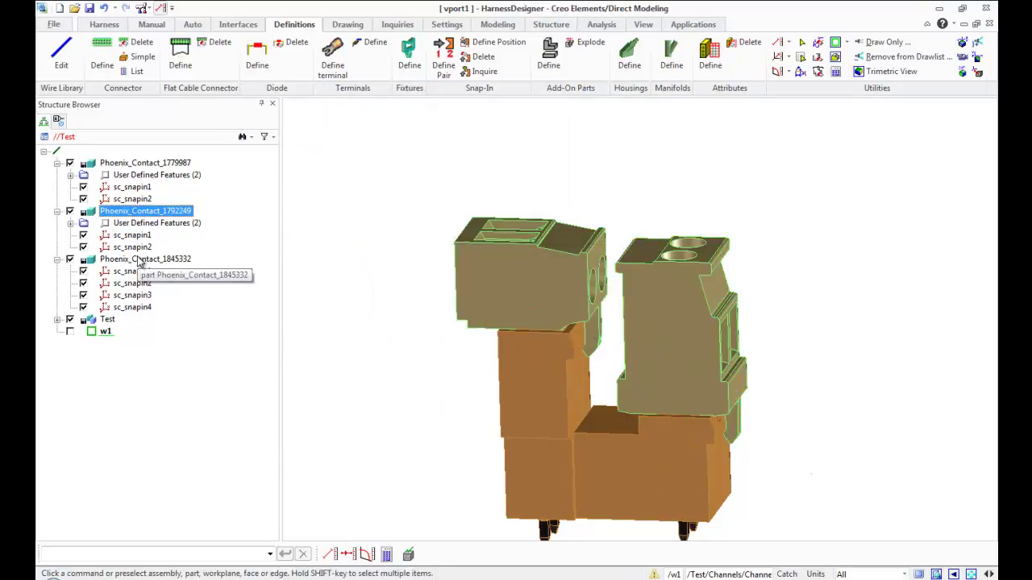
- Save Phoenix_Contact_1845332 as a package named Phoenix_Contact_1845332
right_click(157, 266)
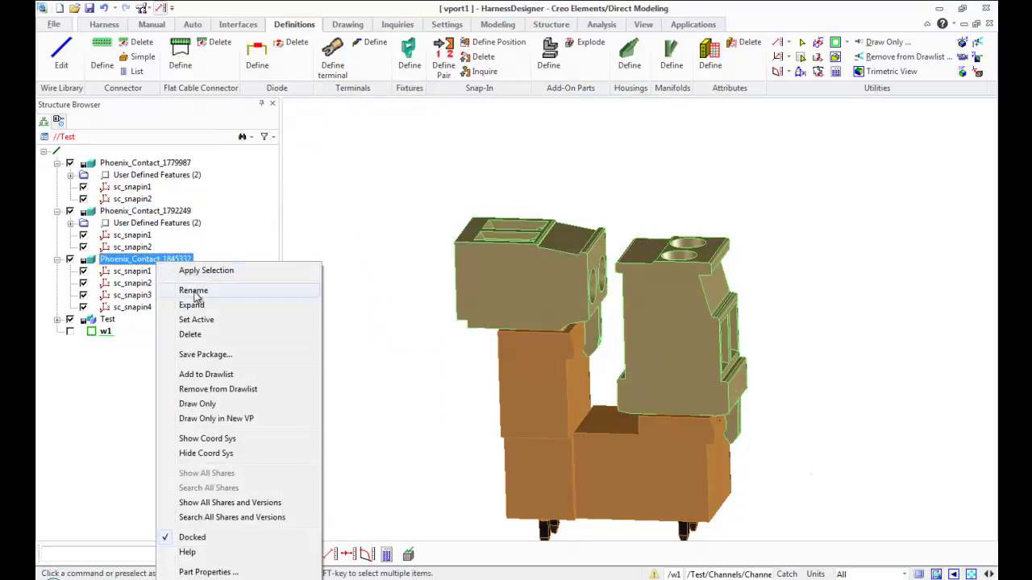
left_click(196, 293)
key("Escape")
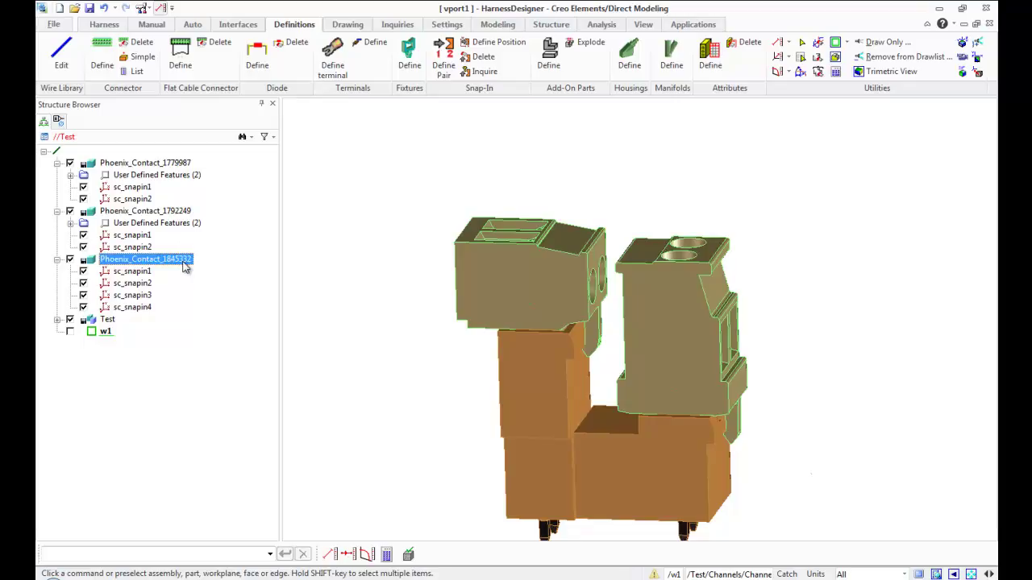
right_click(184, 260)
left_click(233, 355)
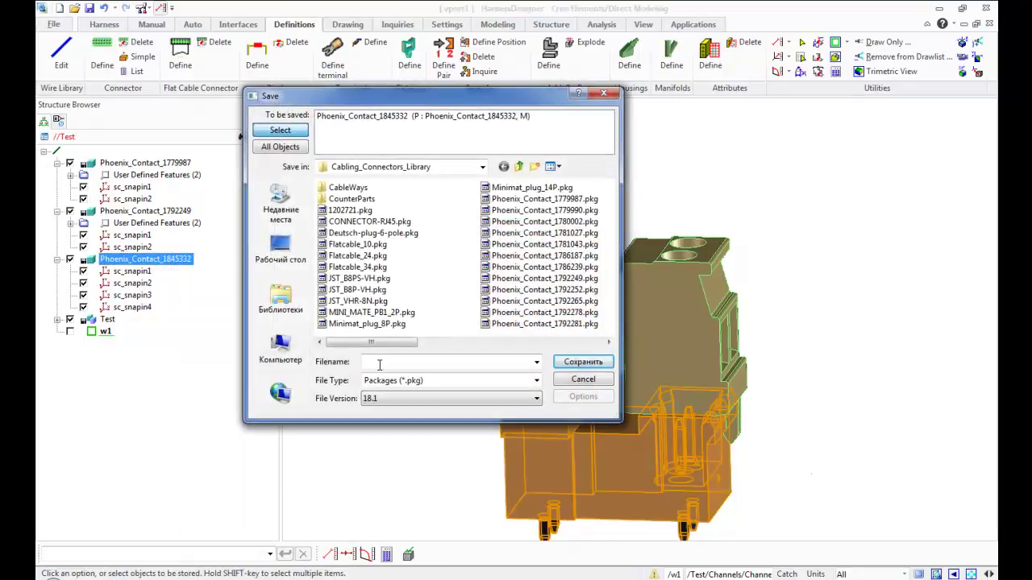
left_click(402, 362)
type("Phoenix_Contact_1845332")
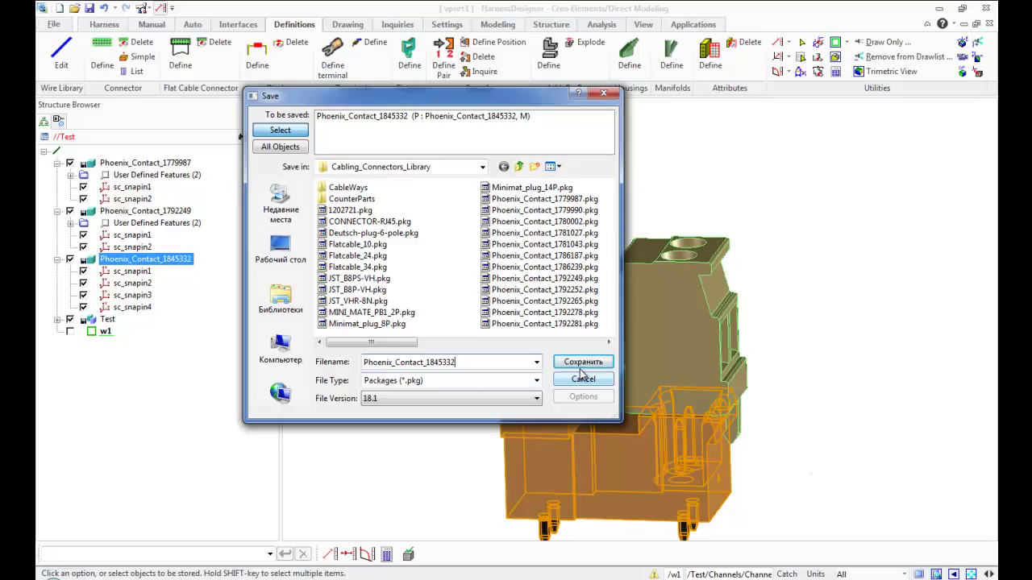
left_click(583, 367)
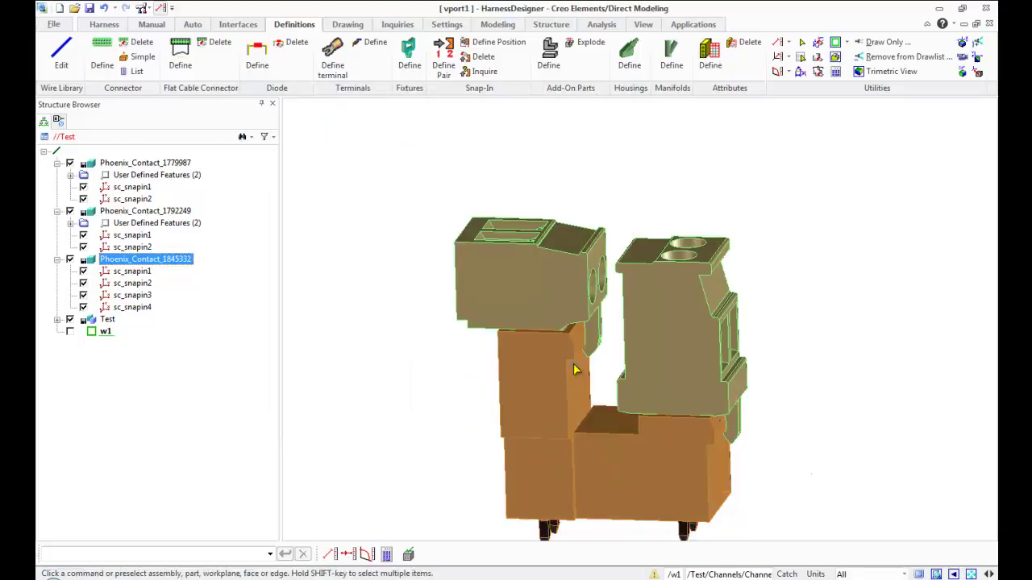
- Remove the two upper connectors from the drawlist and reorient the remaining Phoenix_Contact_1845332
middle_click_drag(460, 373, 442, 328)
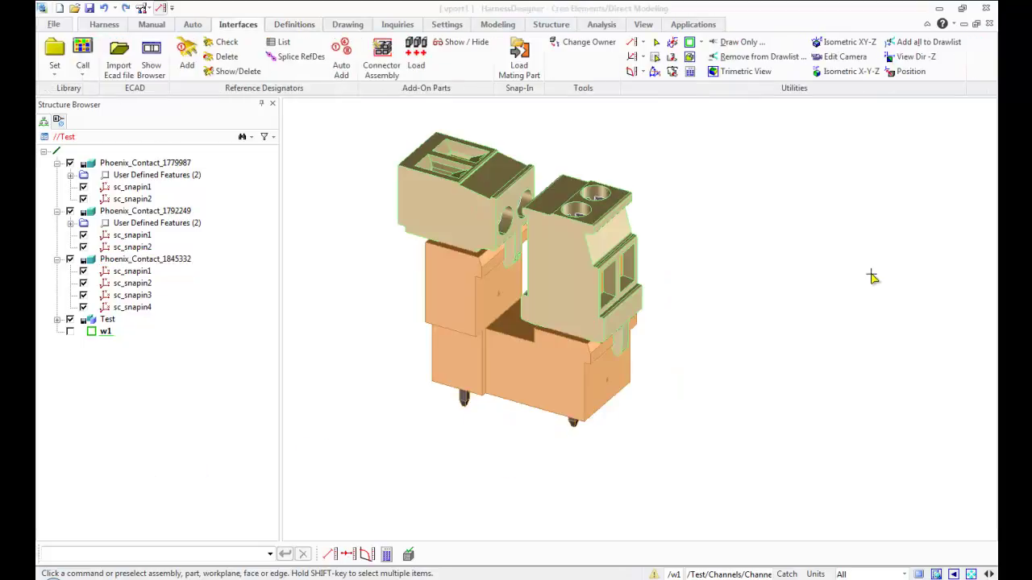
left_click(760, 57)
scroll(604, 289, "down", 2)
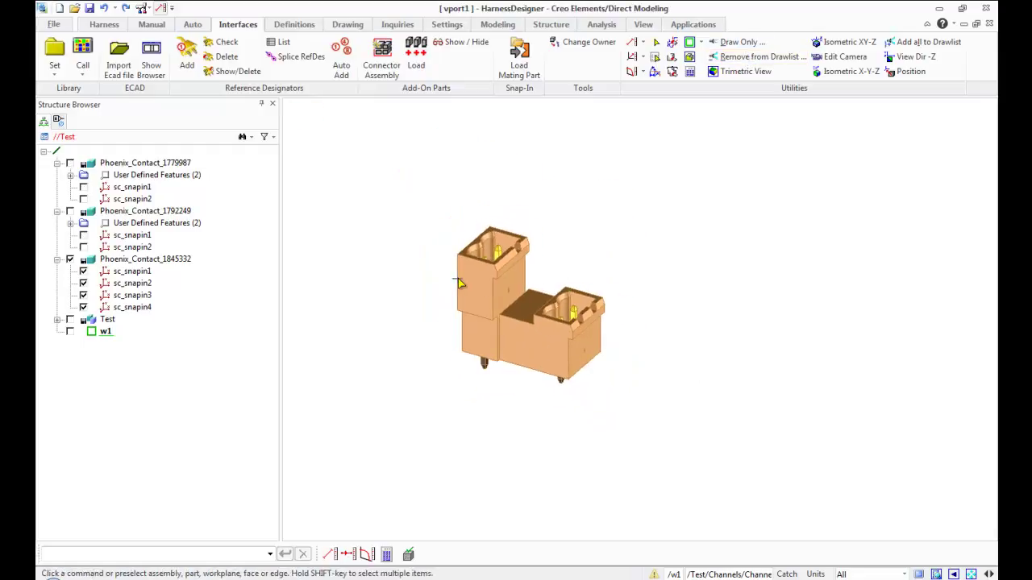
scroll(489, 302, "down", 1)
scroll(454, 309, "down", 2)
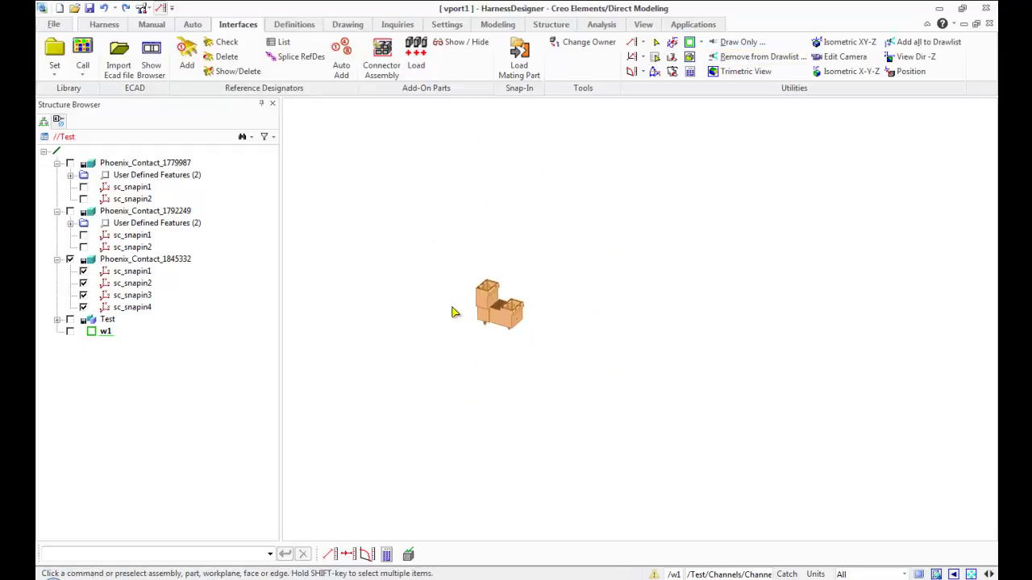
middle_click_drag(454, 311, 495, 338)
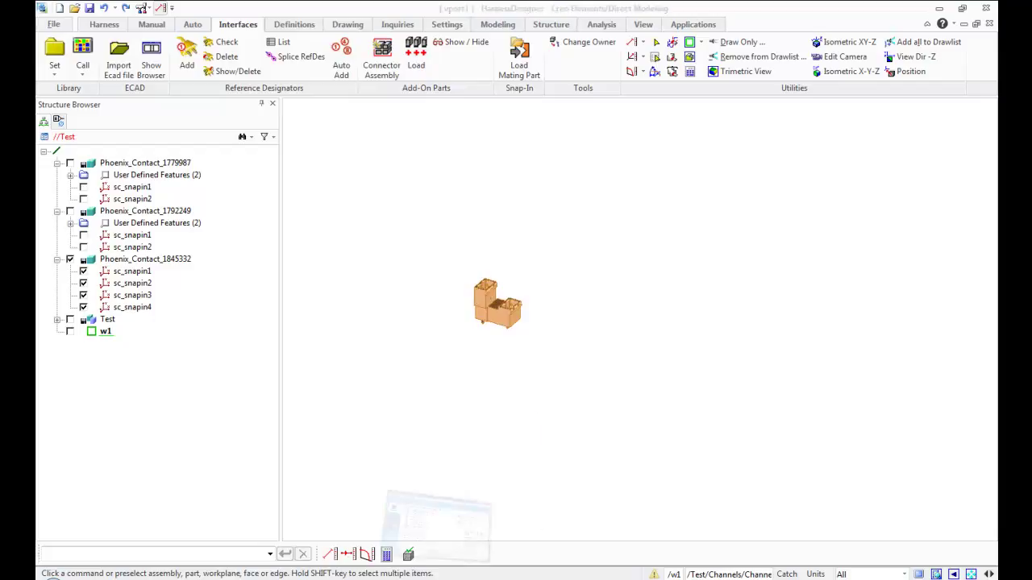
left_click(508, 520)
- Capture a 100×100 fixed-region image of the Phoenix_Contact_1845332 connector
left_click(760, 293)
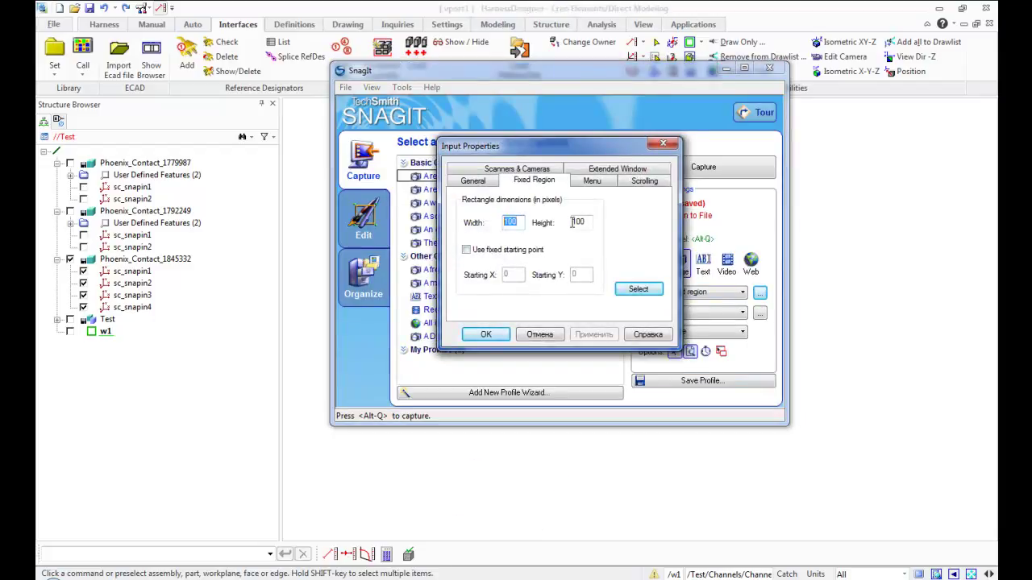
left_click(488, 334)
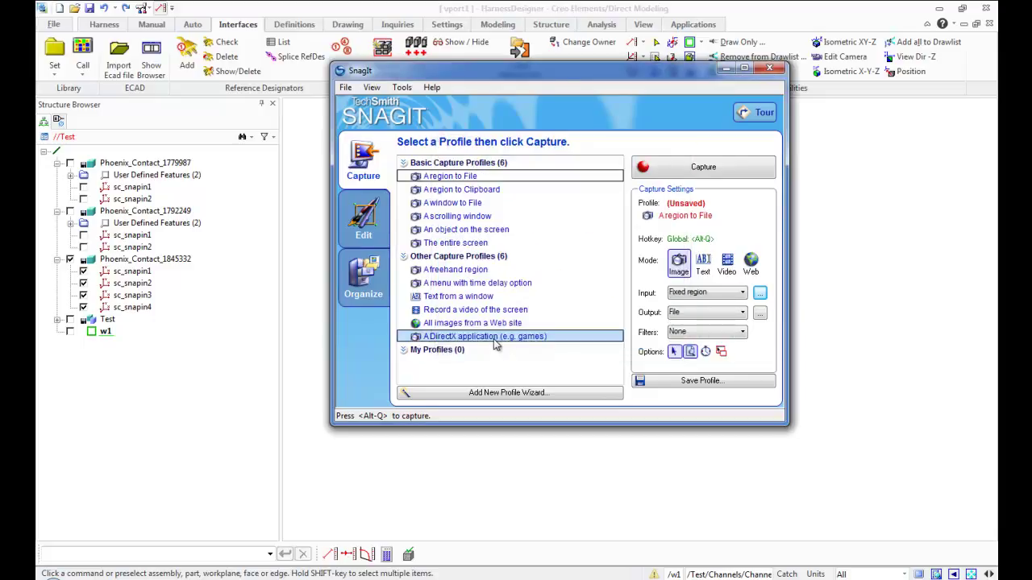
left_click(679, 167)
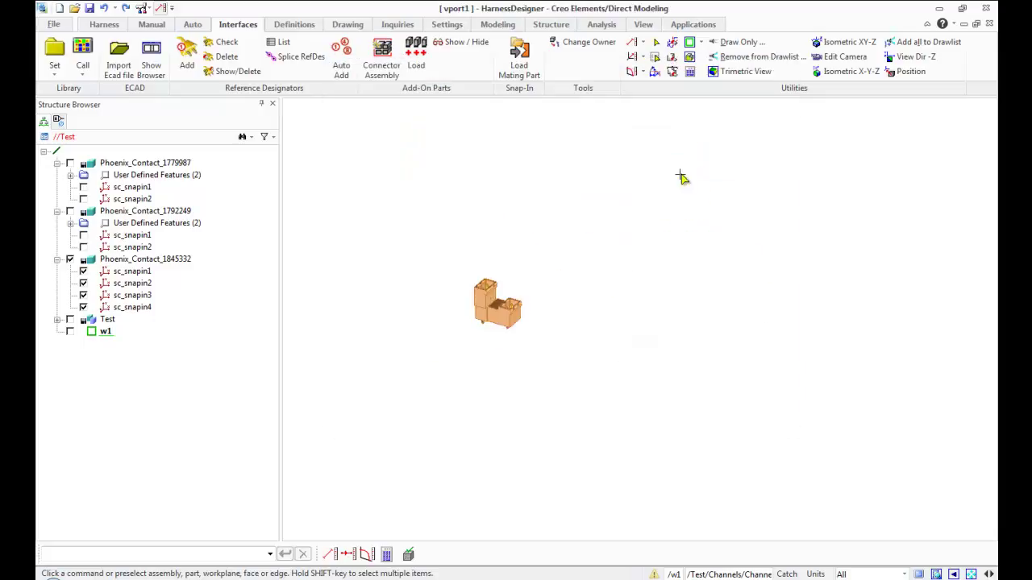
left_click(502, 302)
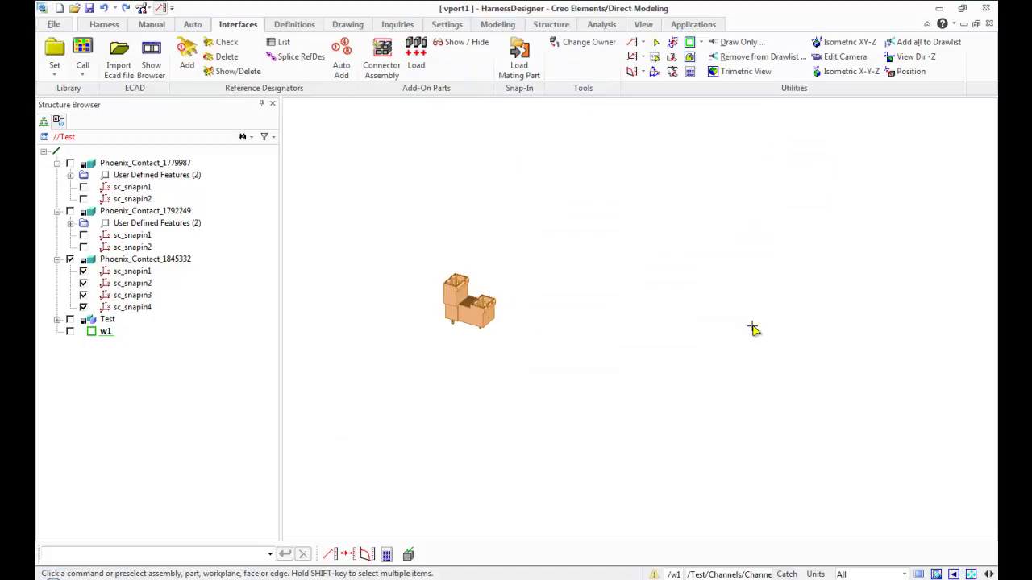
middle_click_drag(752, 329, 724, 338)
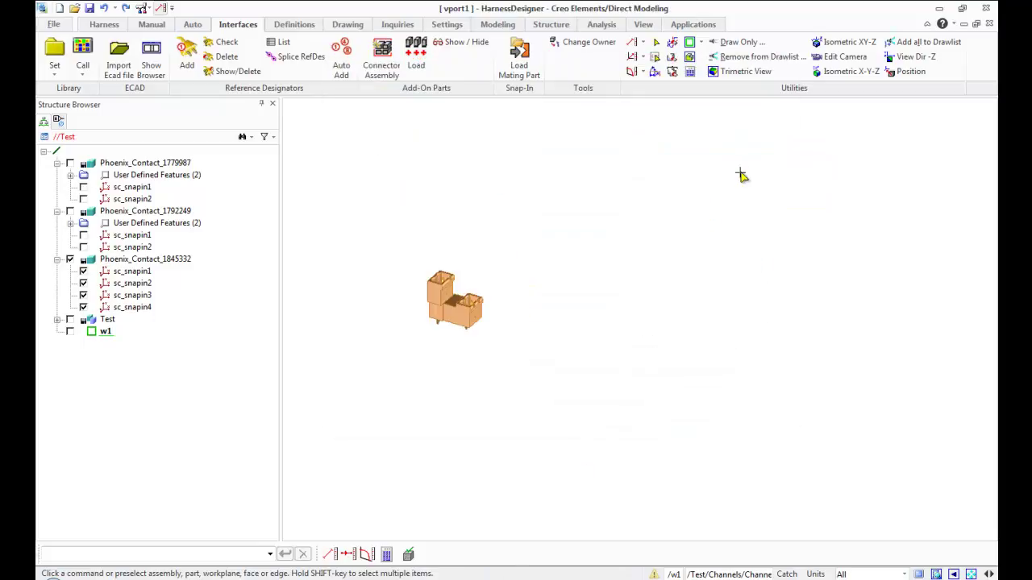
left_click(457, 307)
left_click(89, 74)
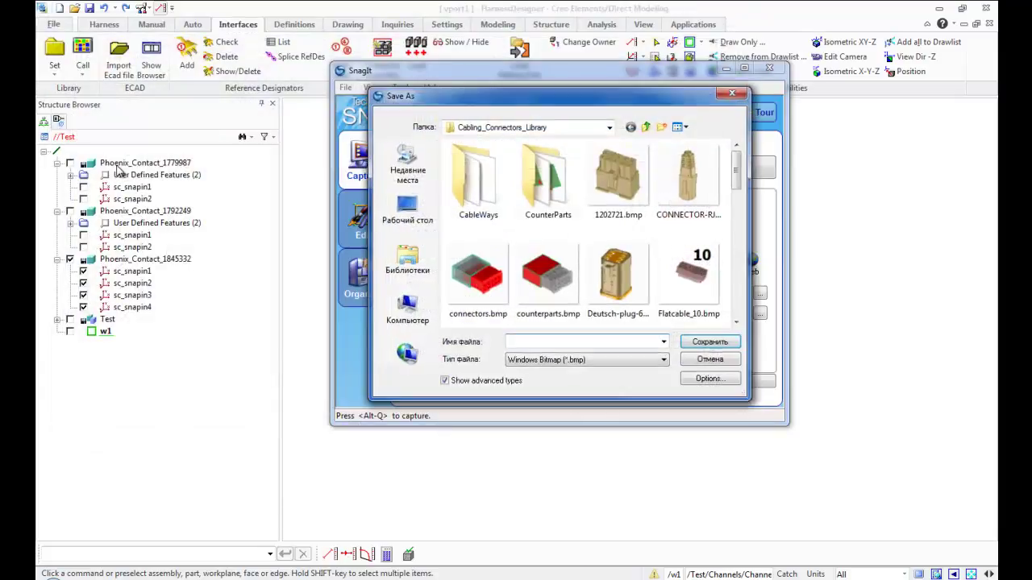
- Save the capture as bitmap Phoenix_Contact_1845332, then display Phoenix_Contact_1792249
right_click(132, 262)
left_click(154, 284)
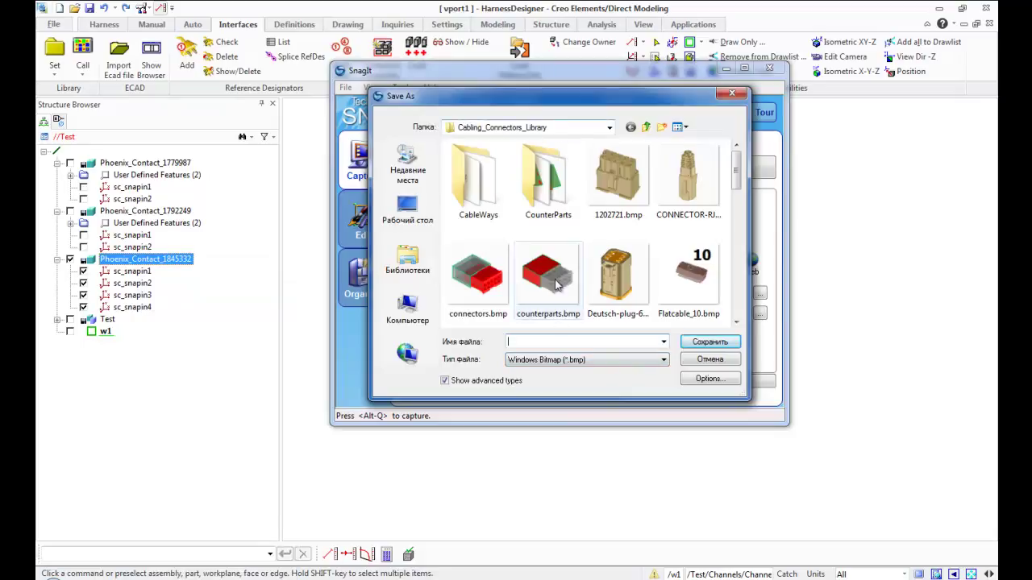
type("Phoenix_Contact_1845332")
left_click(707, 342)
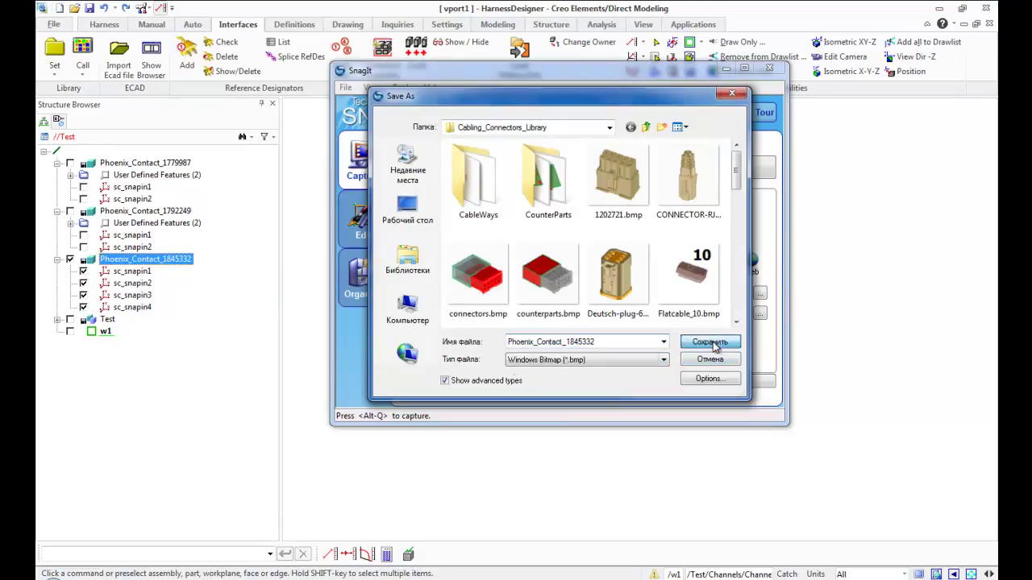
left_click(722, 69)
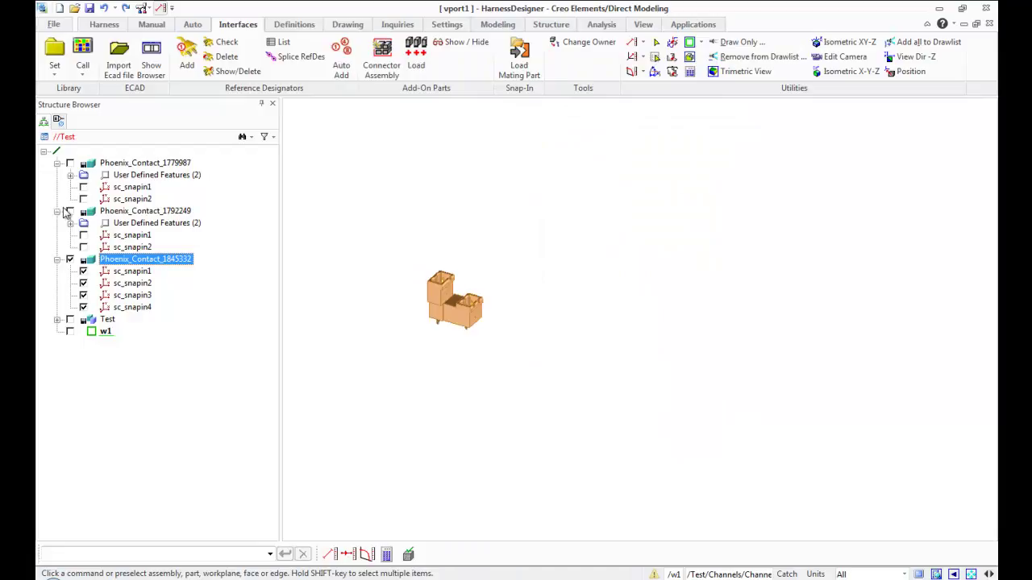
left_click(68, 211)
- Hide Phoenix_Contact_1845332 and capture an image of Phoenix_Contact_1792249
left_click(70, 259)
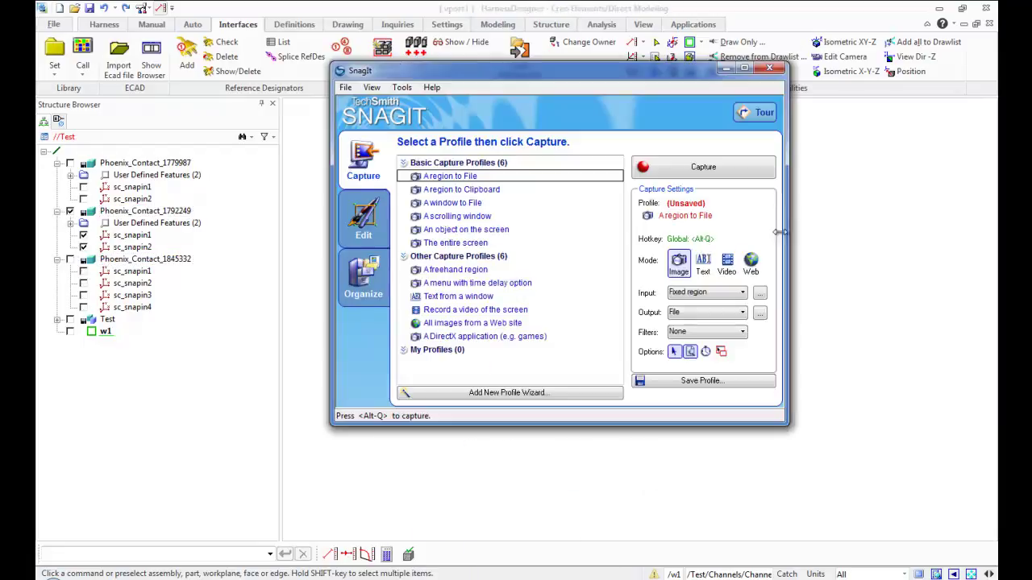
left_click(730, 169)
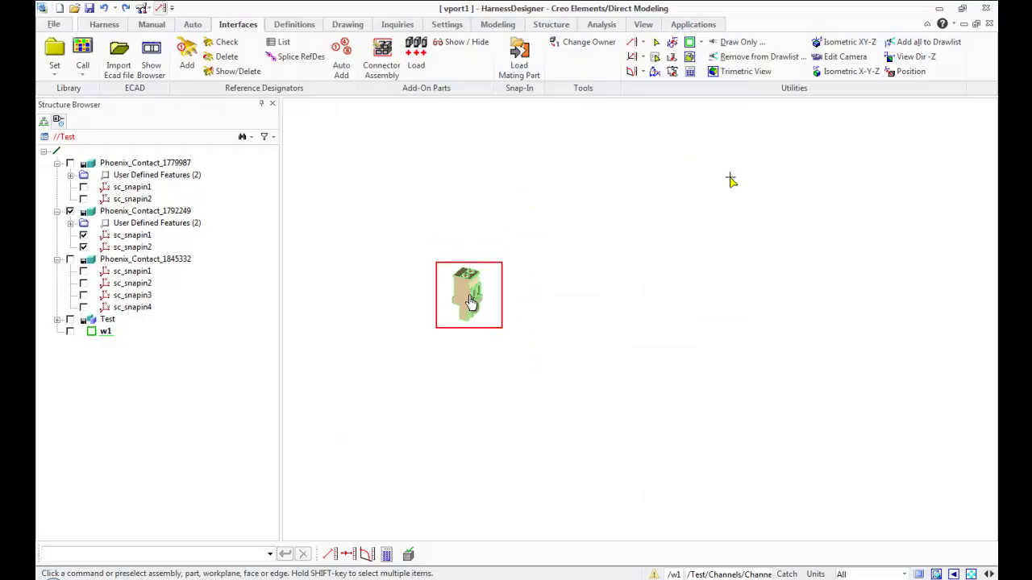
left_click(341, 321)
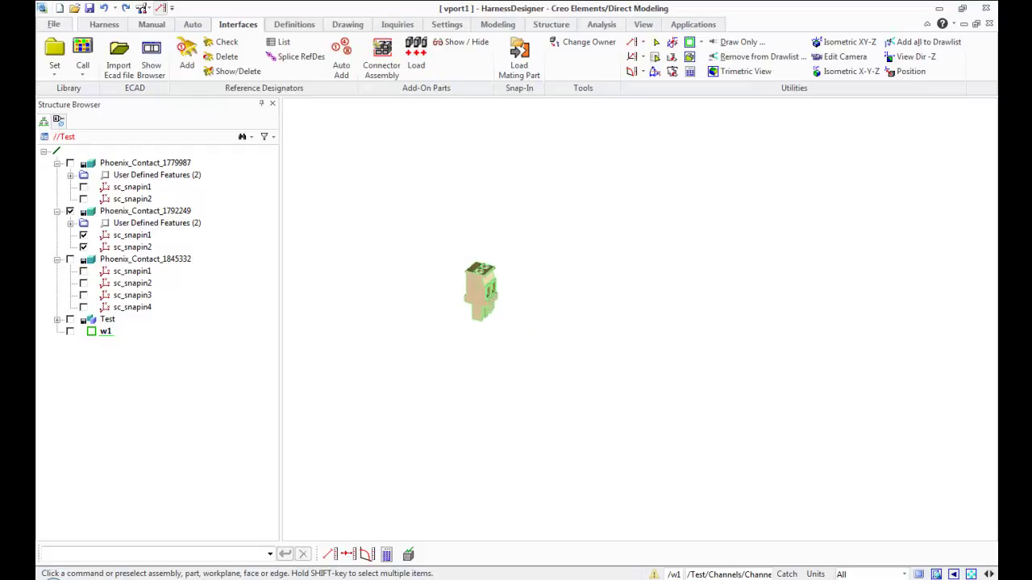
left_click(726, 172)
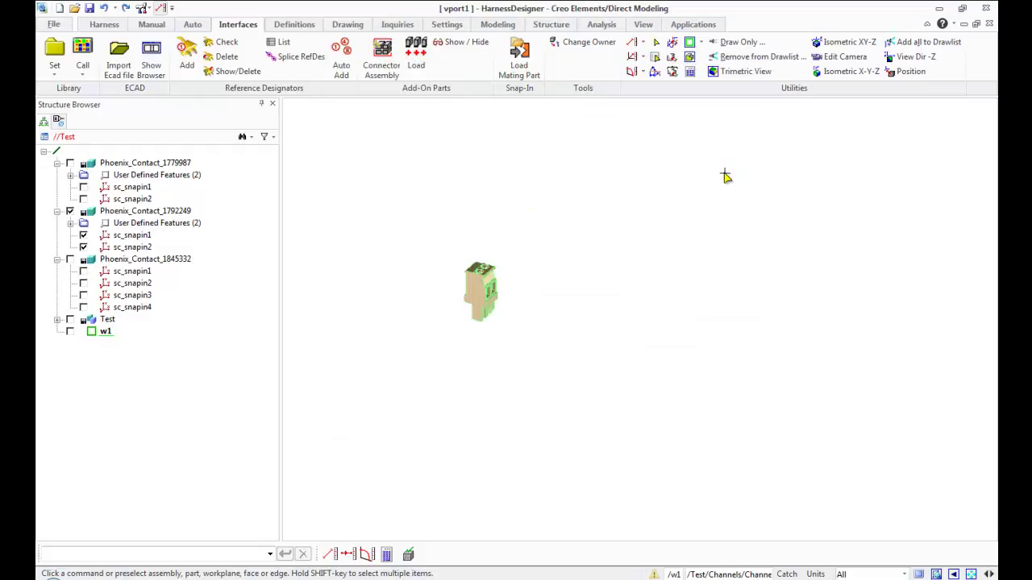
left_click(481, 298)
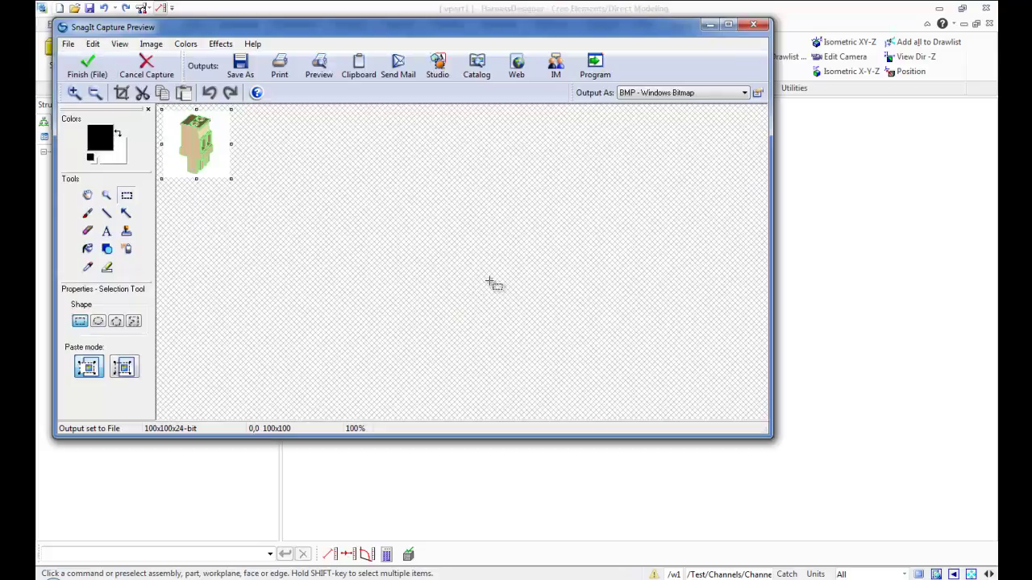
left_click(89, 69)
- Save the capture as bitmap Phoenix_Contact_1792249 using the copied part name
right_click(129, 214)
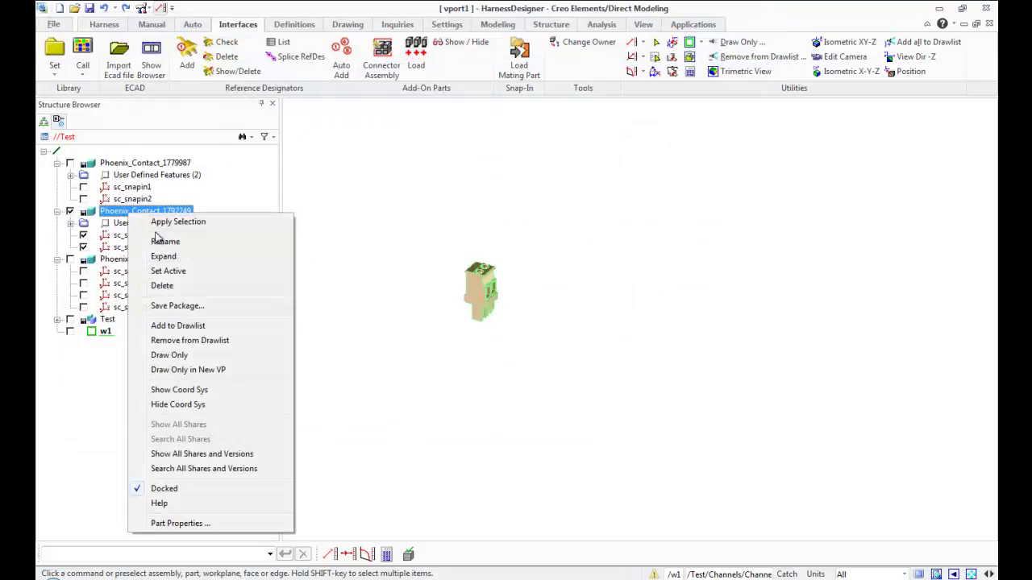
left_click(156, 237)
key("ctrl+c")
key("Return")
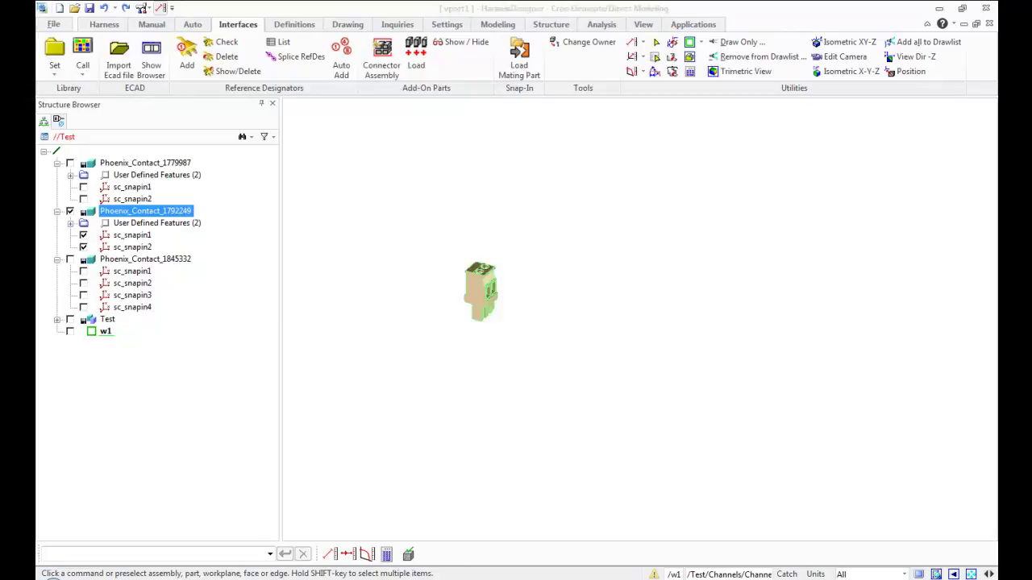
key("ctrl+v")
left_click(708, 341)
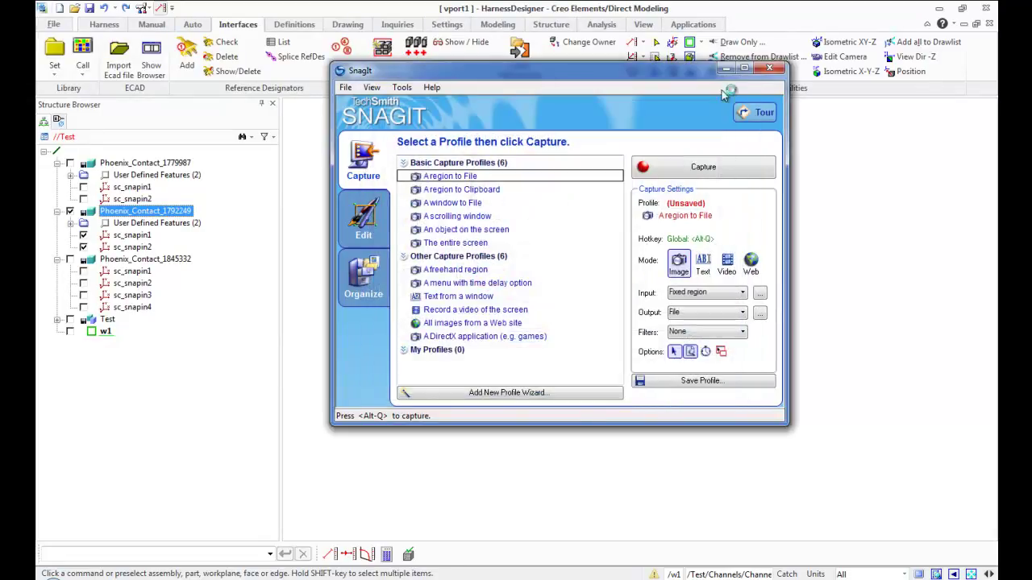
left_click(726, 69)
- Show only Phoenix_Contact_1779987 and capture its image
left_click(69, 163)
left_click(70, 212)
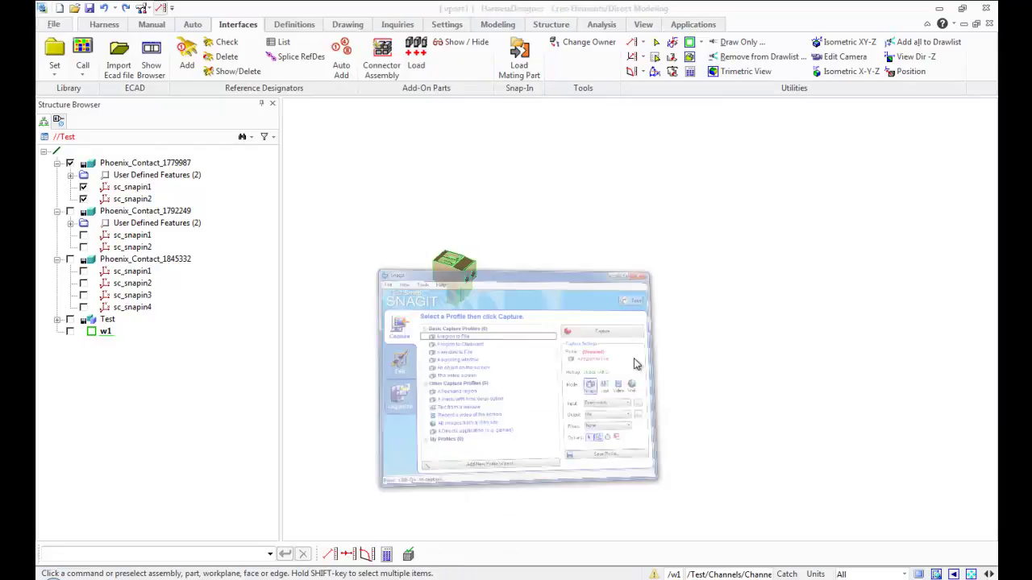
left_click(713, 171)
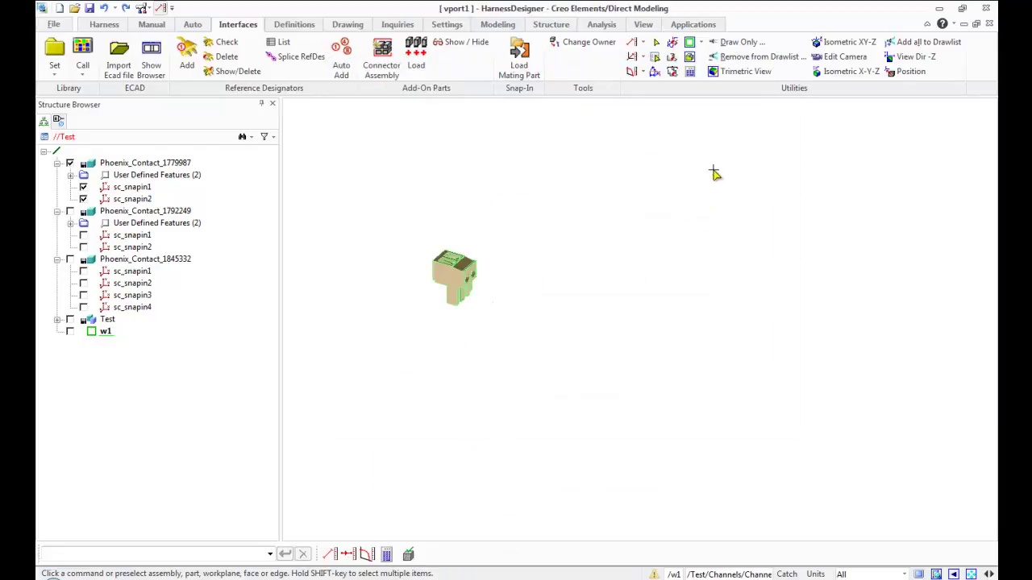
left_click(452, 277)
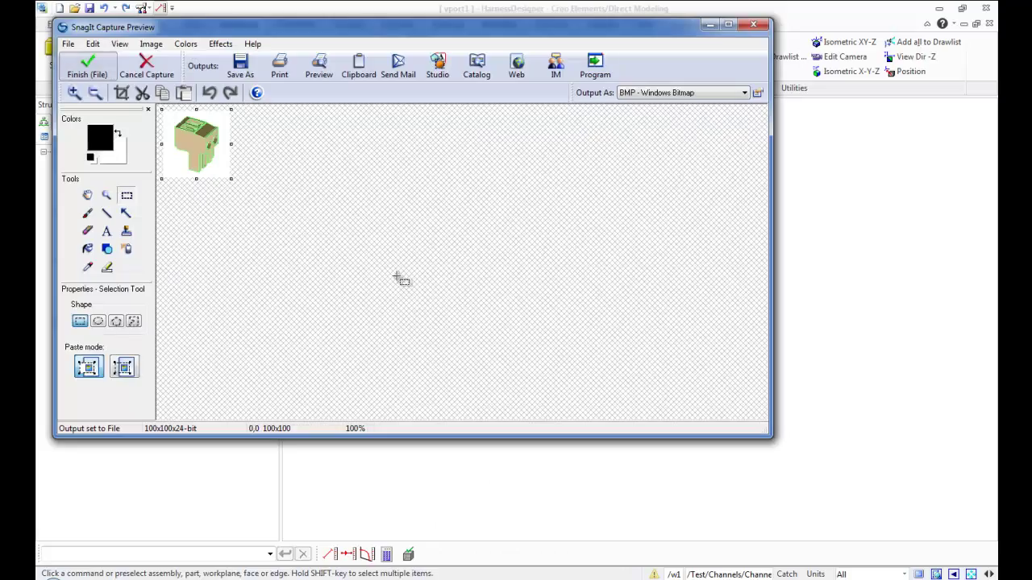
left_click(87, 65)
- Save the capture as bitmap Phoenix_Contact_1779987 and minimize SnagIt
key("Return")
right_click(135, 163)
left_click(158, 194)
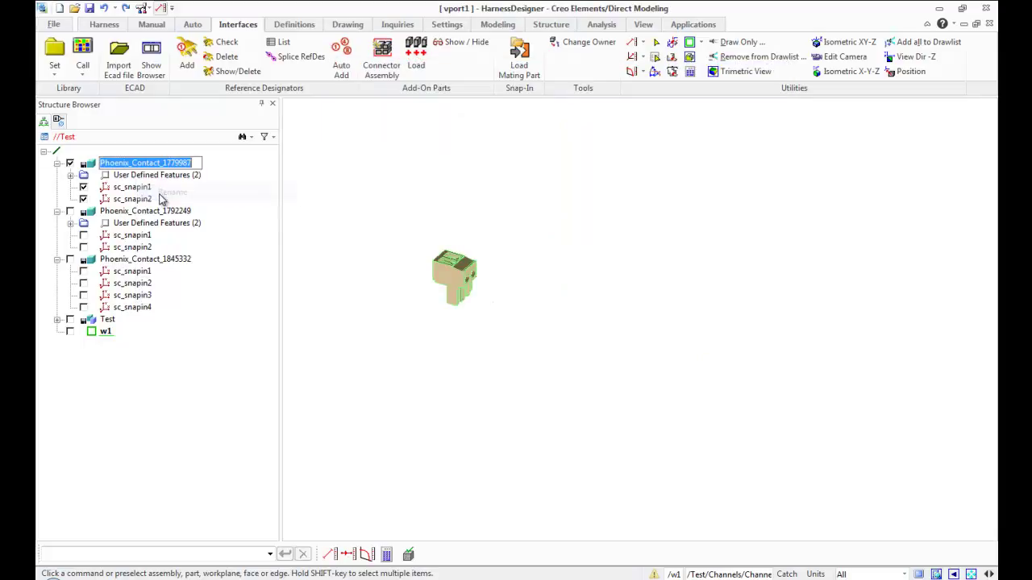
key("ctrl+c")
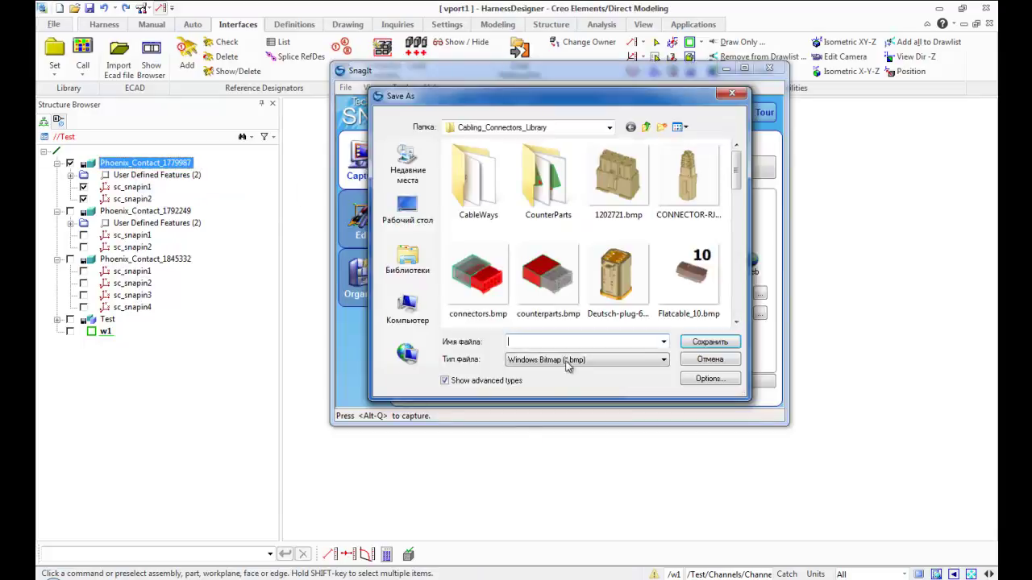
key("ctrl+v")
left_click(683, 342)
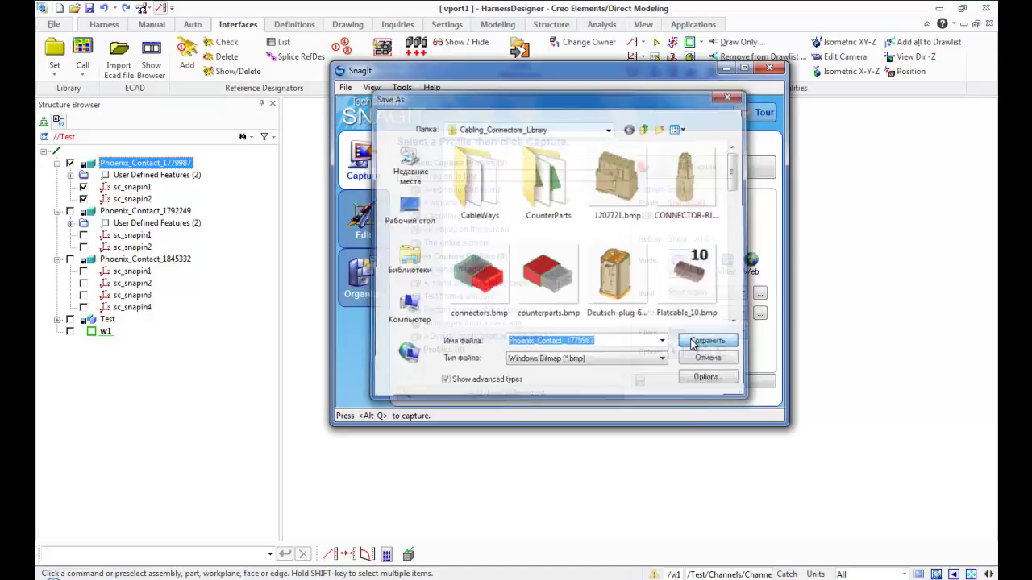
left_click(725, 68)
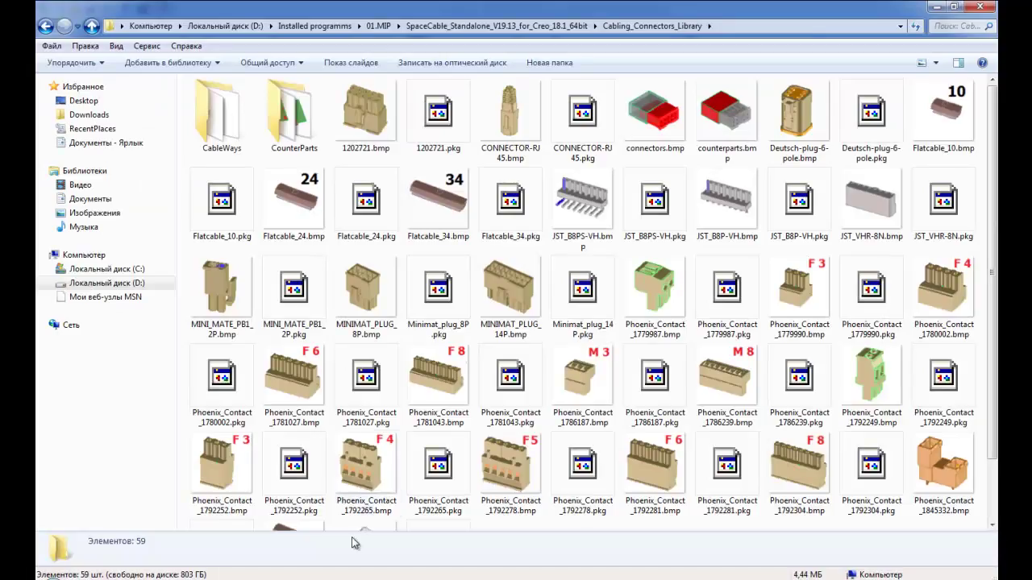
- Go up to the SpaceCable_Standalone folder and open demo_connectors.ccf in UltraEdit
scroll(486, 420, "down", 2)
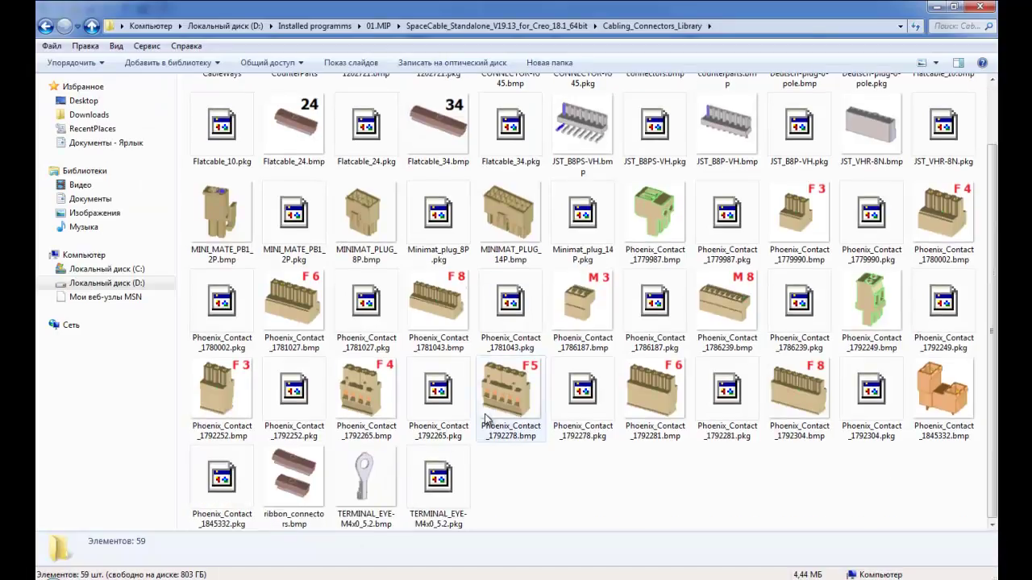
scroll(486, 420, "up", 2)
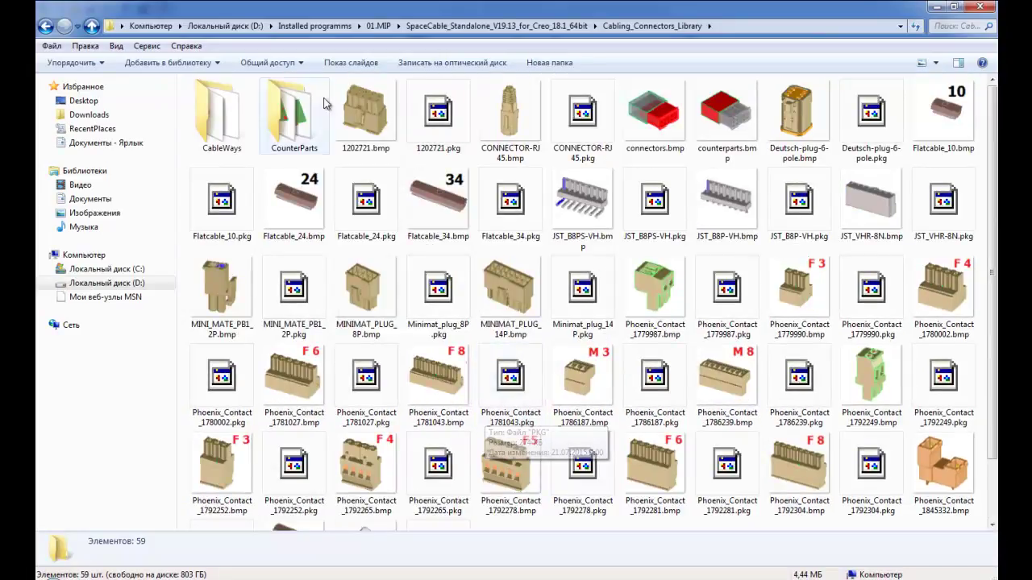
left_click(528, 26)
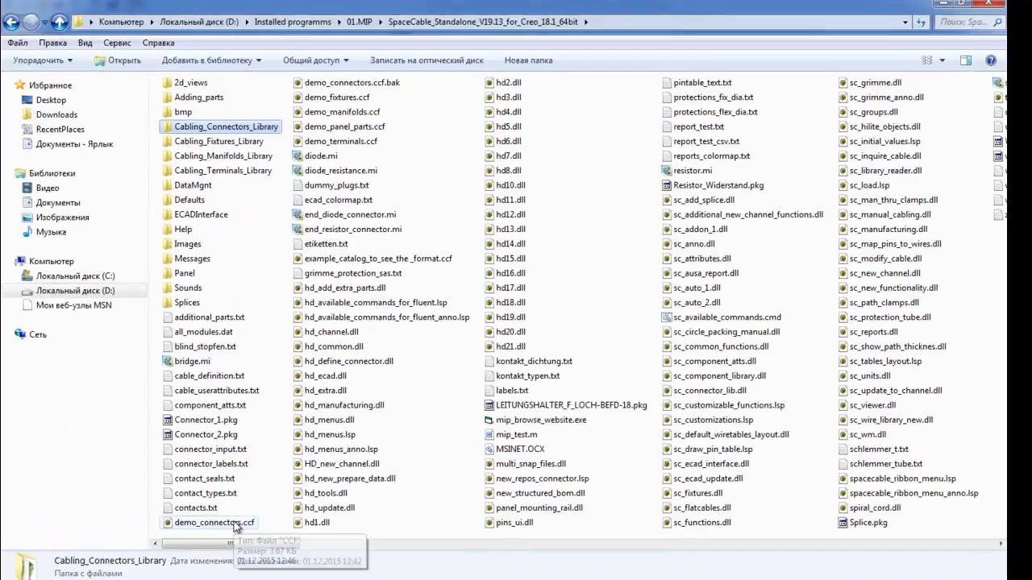
double_click(235, 453)
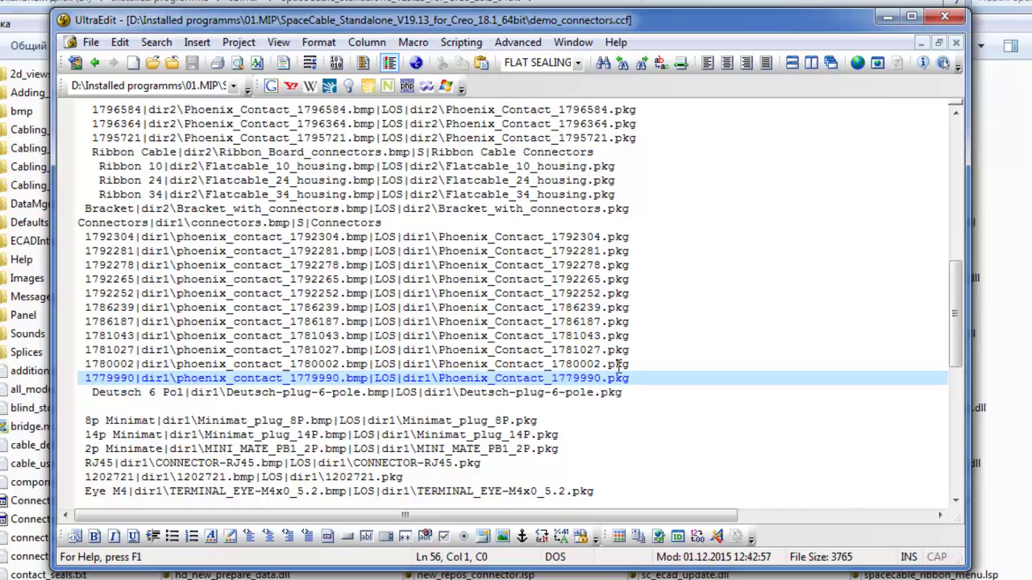
scroll(618, 367, "up", 4)
scroll(565, 355, "up", 4)
scroll(519, 342, "up", 4)
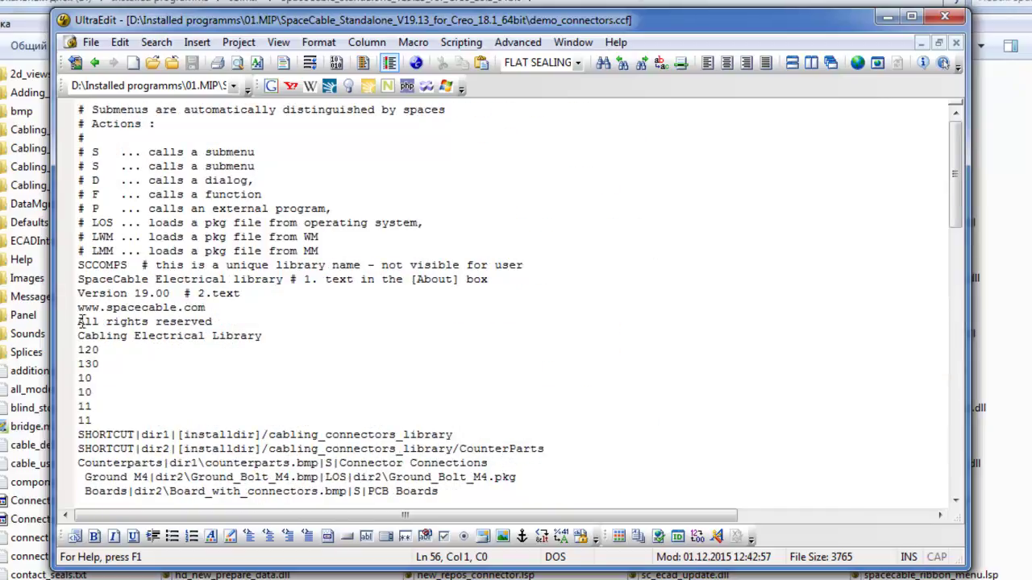
scroll(149, 322, "down", 5)
scroll(147, 322, "down", 3)
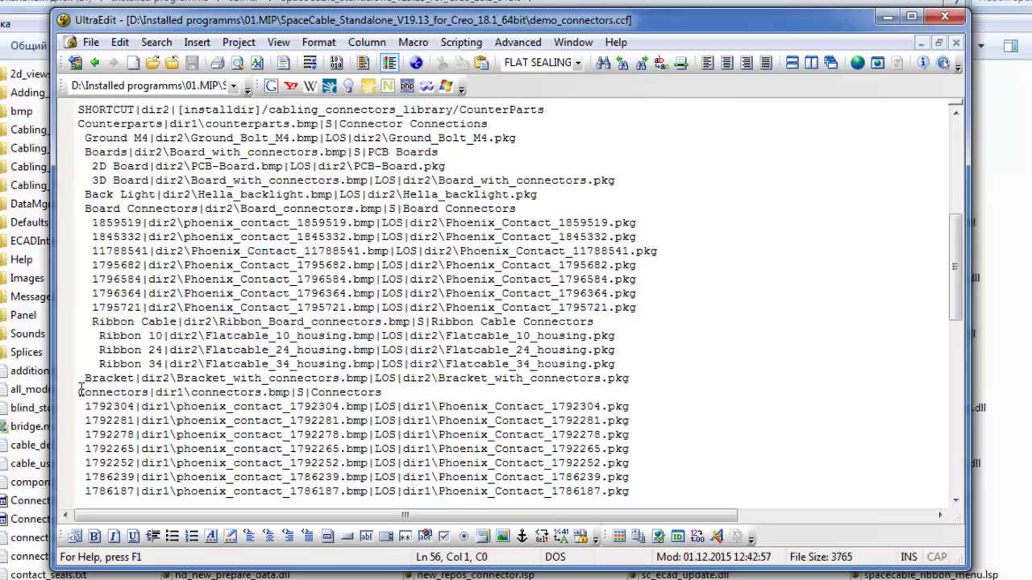
left_click_drag(81, 391, 415, 392)
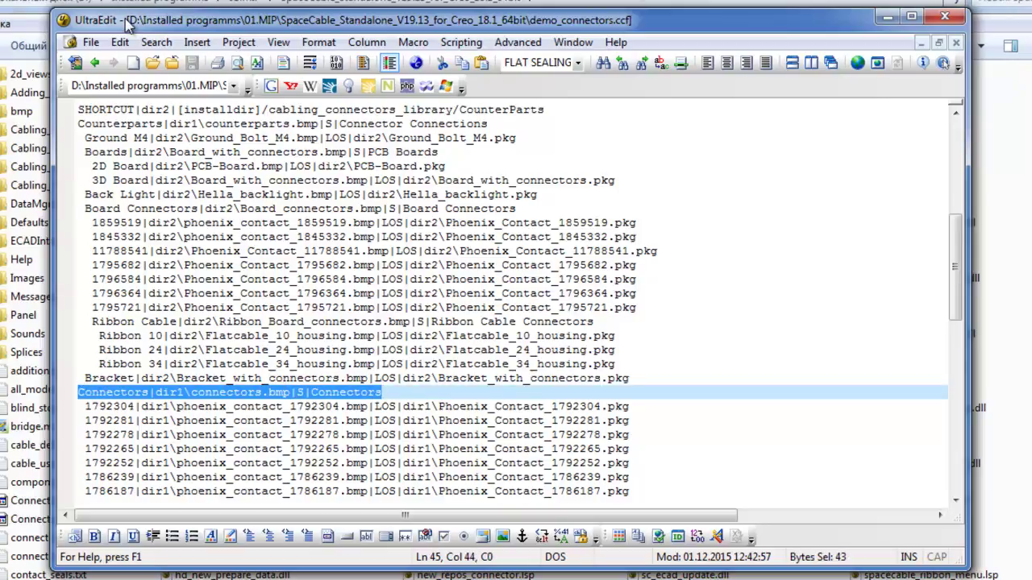
left_click_drag(127, 24, 150, 20)
scroll(121, 376, "down", 3)
scroll(121, 376, "down", 1)
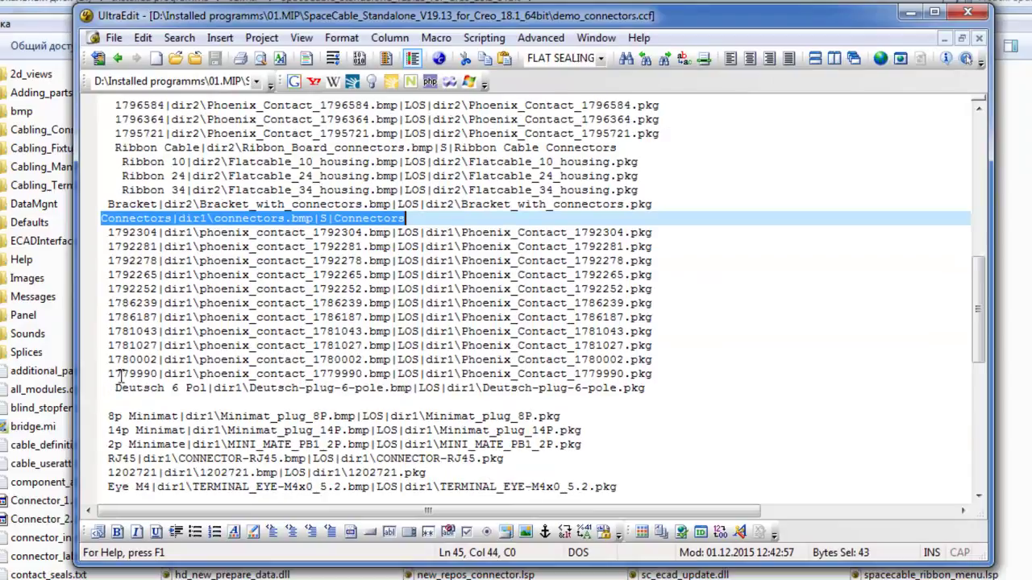
left_click_drag(111, 373, 654, 373)
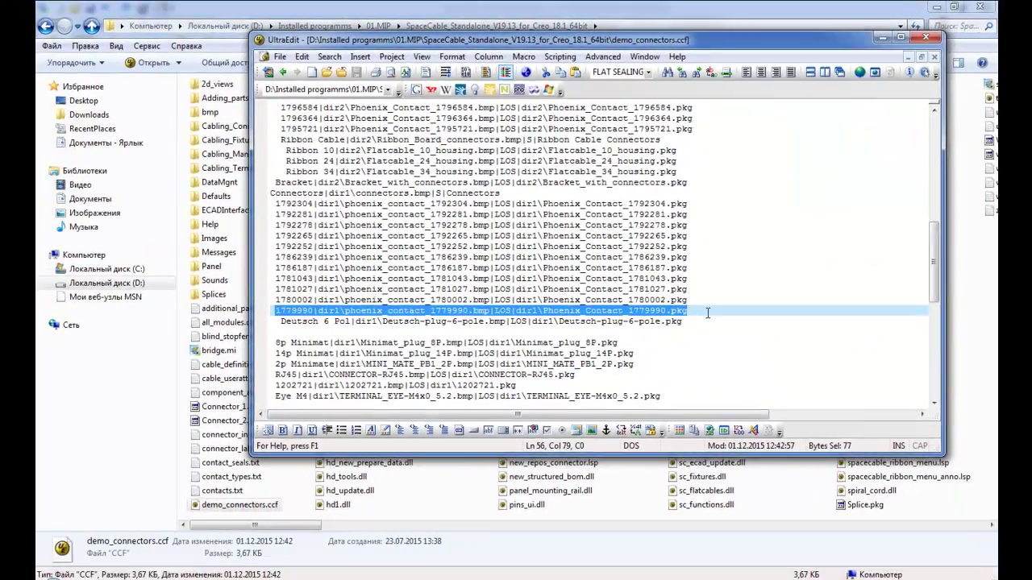
- Duplicate the 1779990 catalog entry line into extra copies and clear the first copy's leading number
left_click(695, 312)
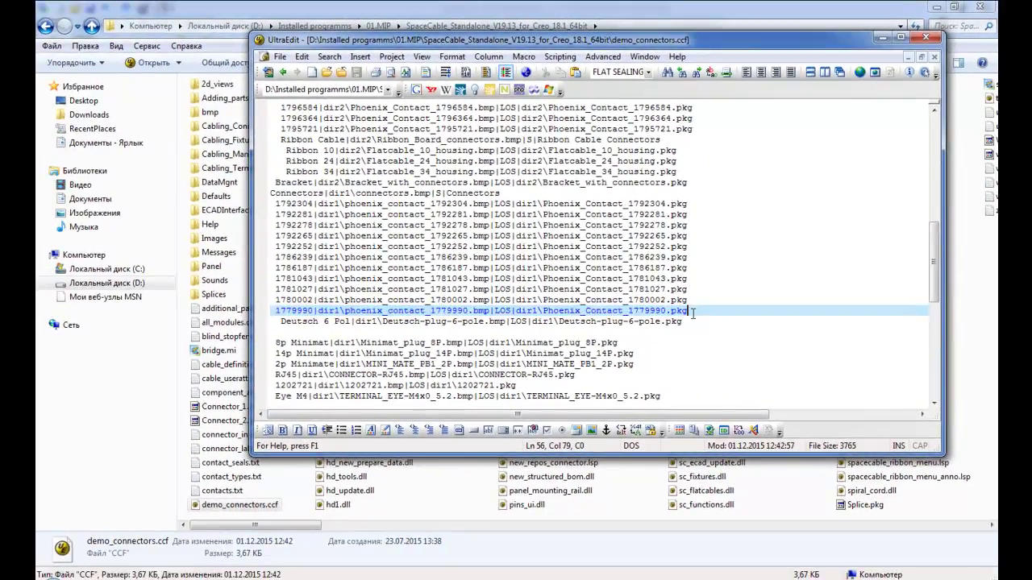
key("Return")
key("ctrl+v")
key("Return")
key("ctrl+v")
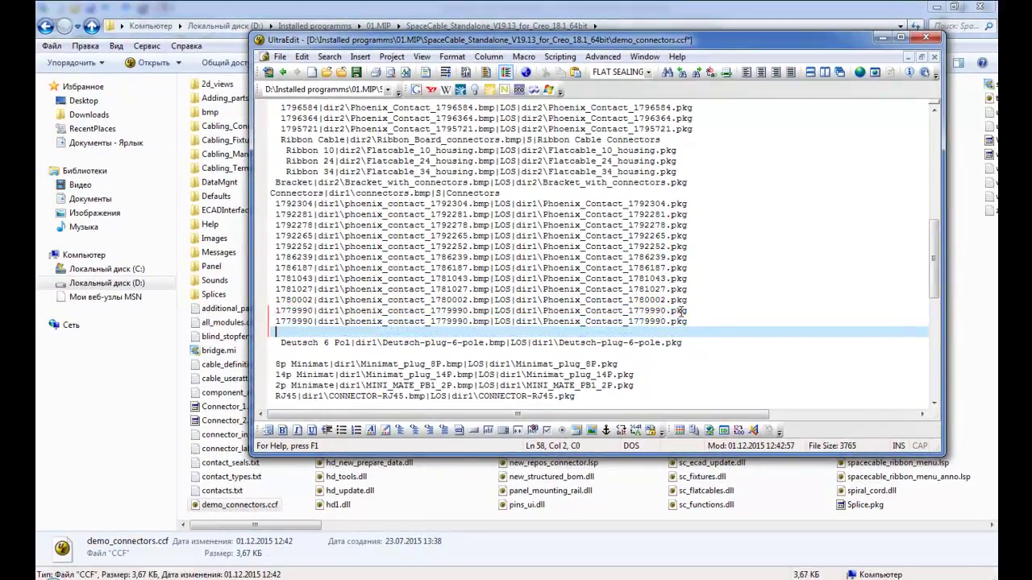
key("Return")
key("ctrl+v")
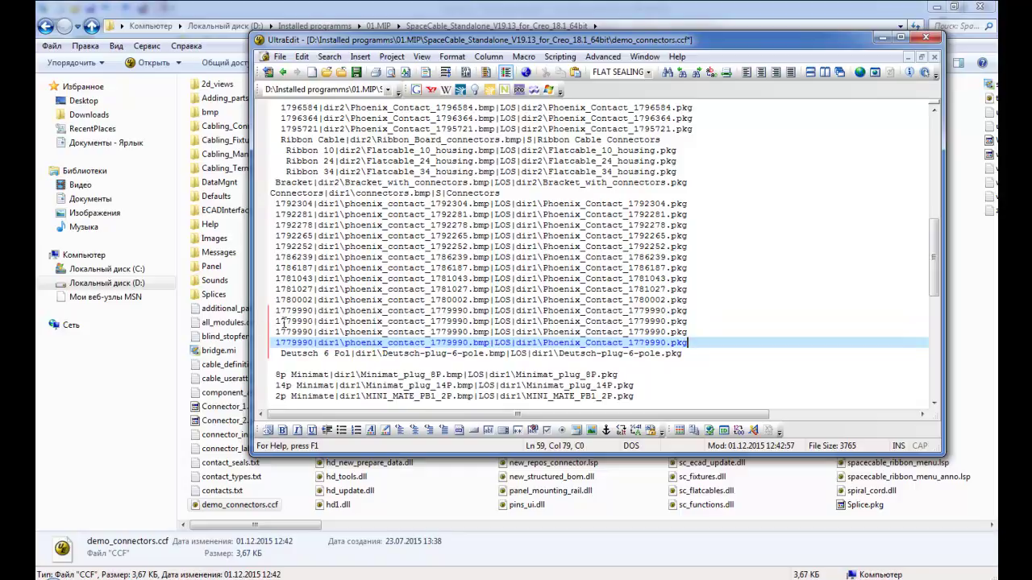
left_click_drag(276, 321, 313, 321)
key("Delete")
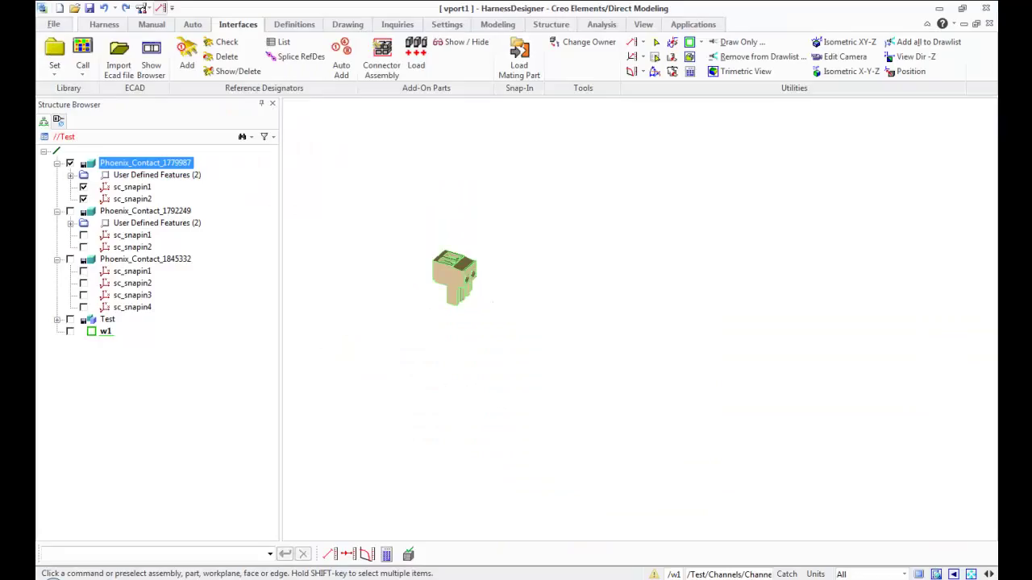
- Rewrite line 57 as a 1779987 entry, with matching bitmap and package file numbers
right_click(128, 161)
left_click(169, 191)
left_click(163, 162)
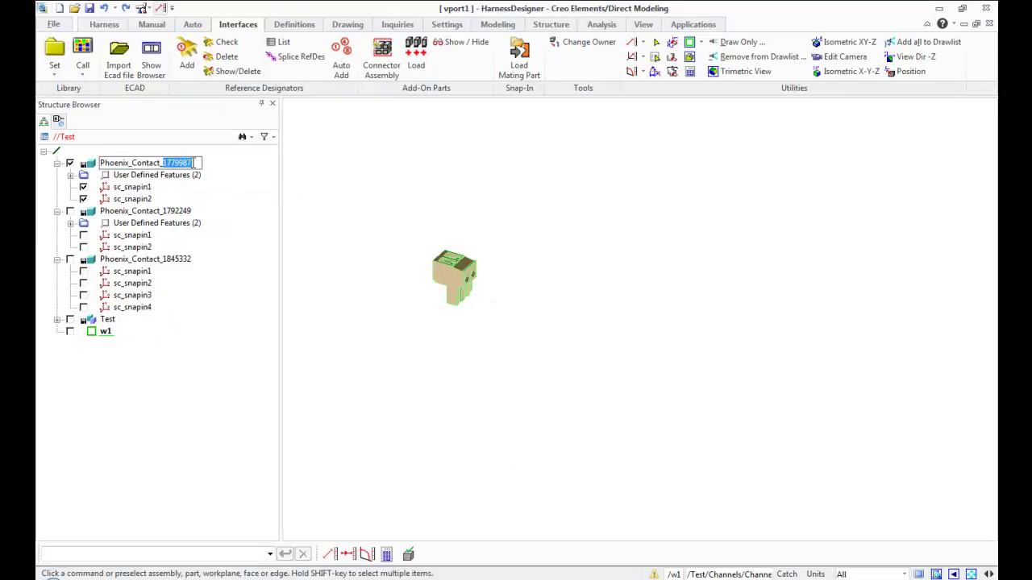
key("ctrl+c")
key("alt+Tab")
key("ctrl+v")
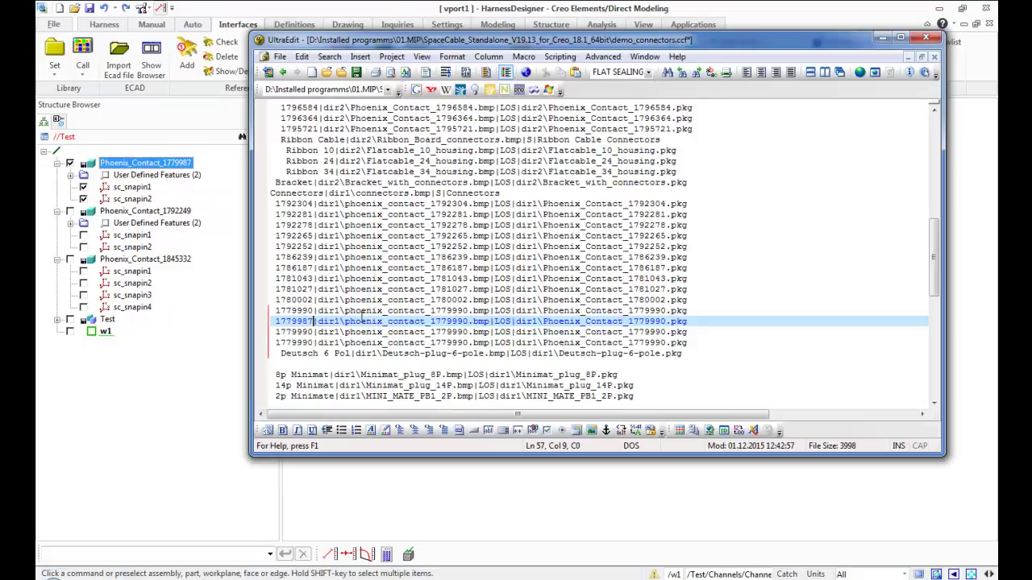
left_click_drag(430, 321, 466, 320)
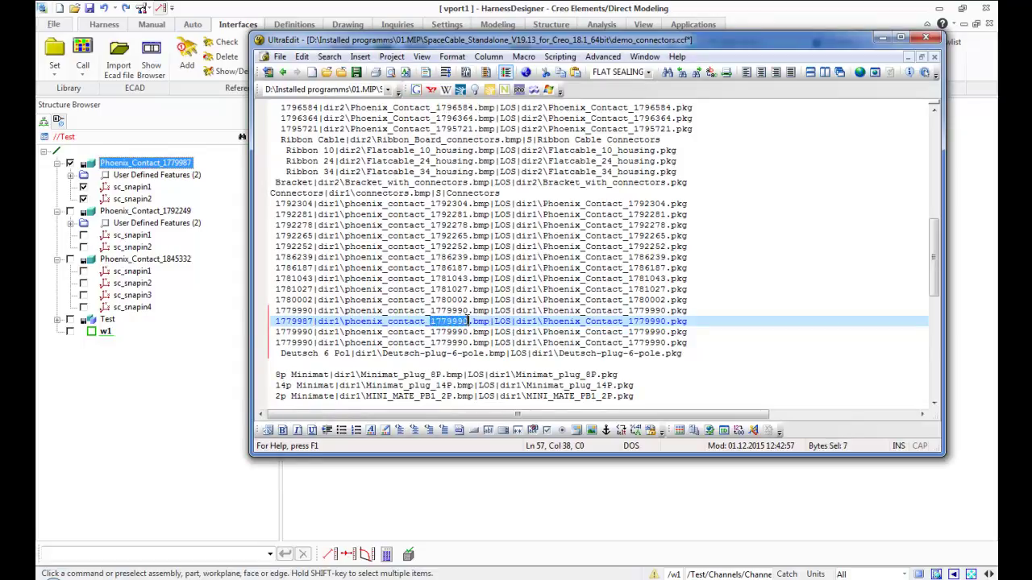
key("ctrl+v")
left_click_drag(629, 321, 662, 321)
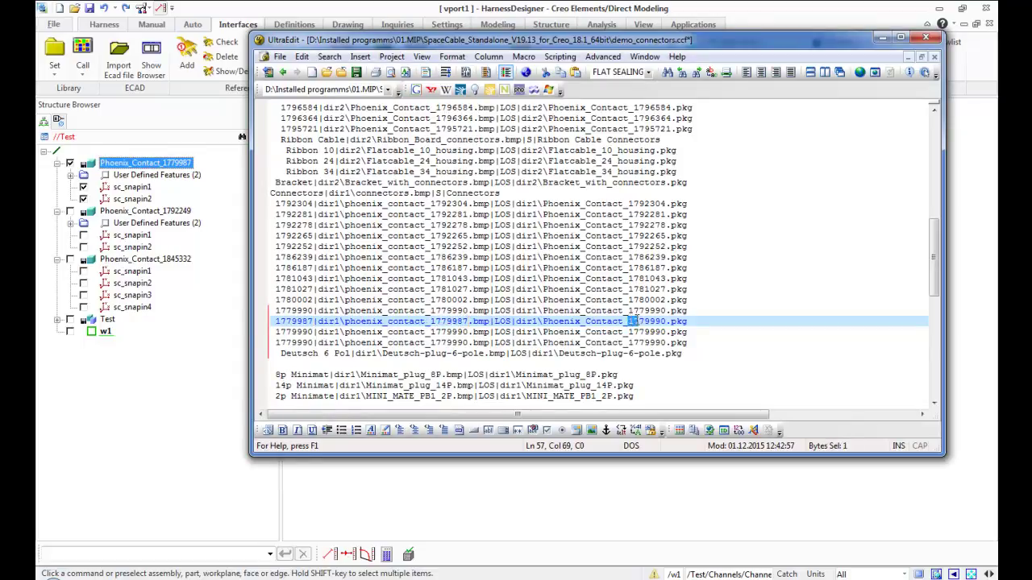
key("ctrl+v")
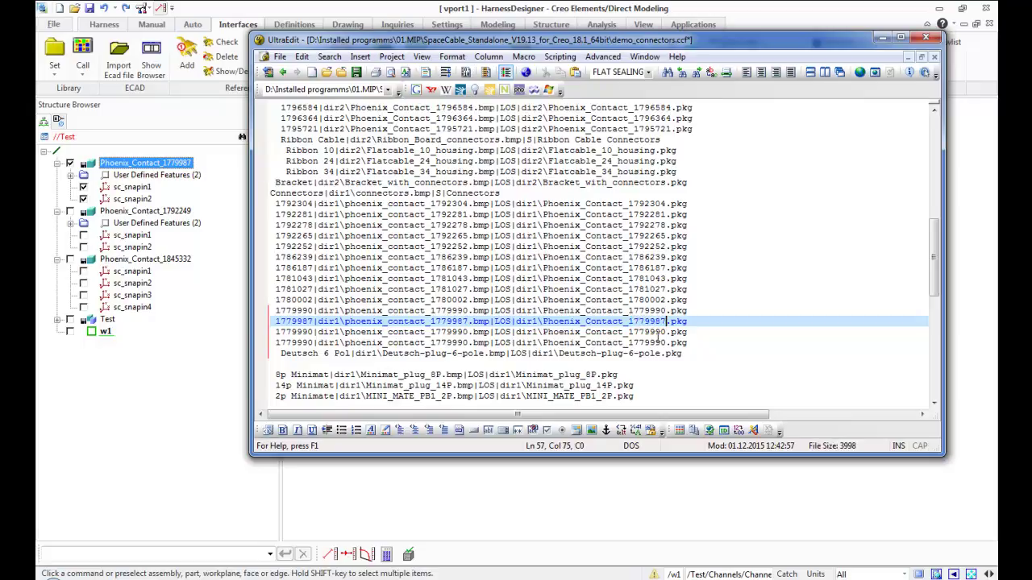
- Rewrite line 58 as a 1792249 entry, copying the number from the Phoenix_Contact_1792249 part name
right_click(181, 209)
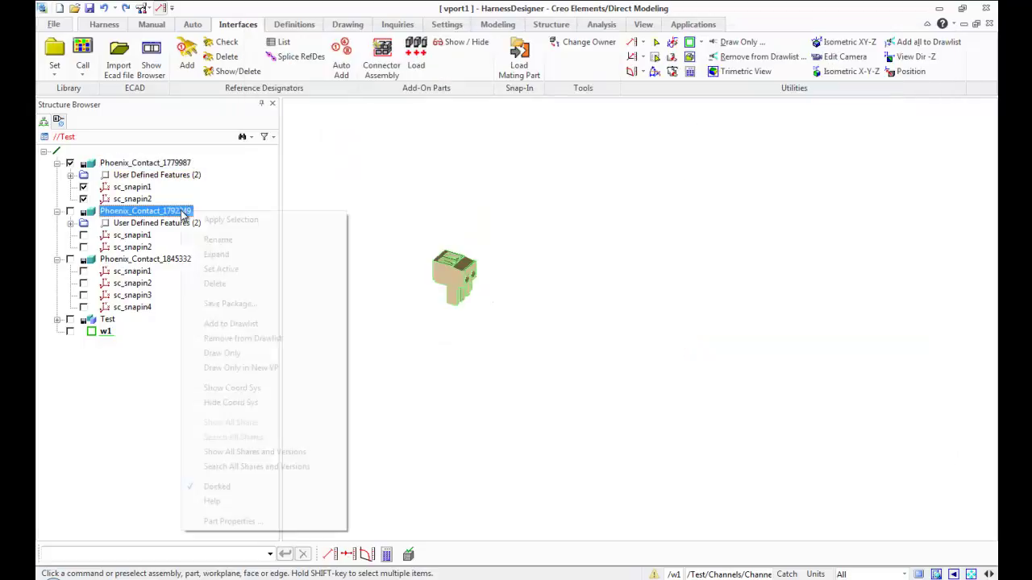
left_click(209, 219)
left_click_drag(163, 211, 199, 212)
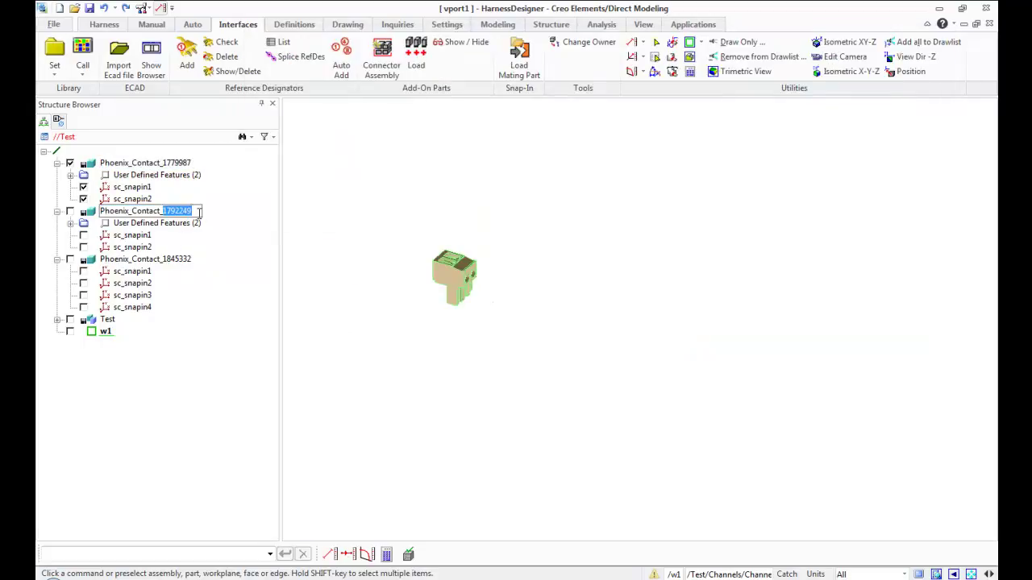
key("alt+Tab")
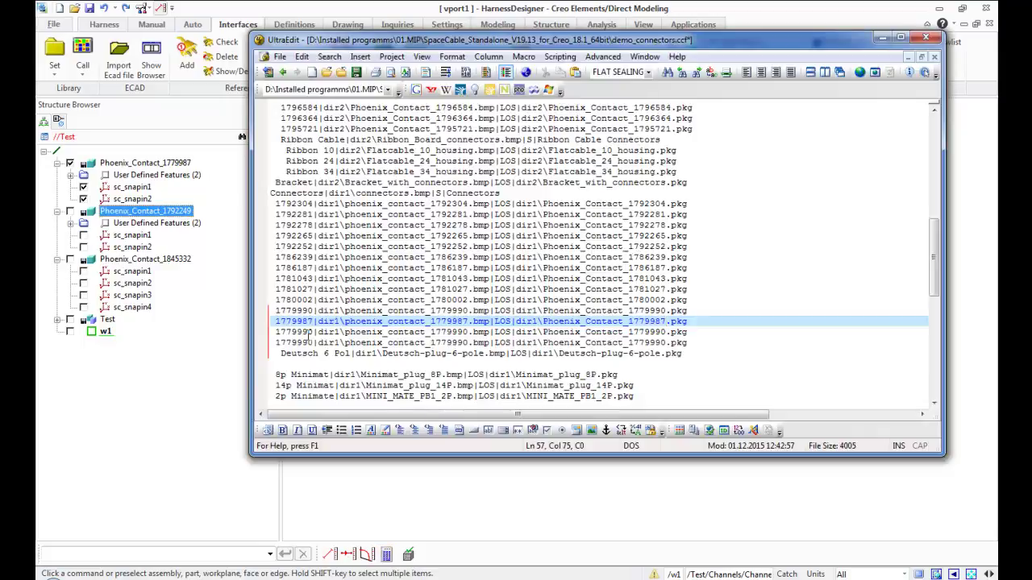
left_click_drag(277, 331, 299, 331)
type("v")
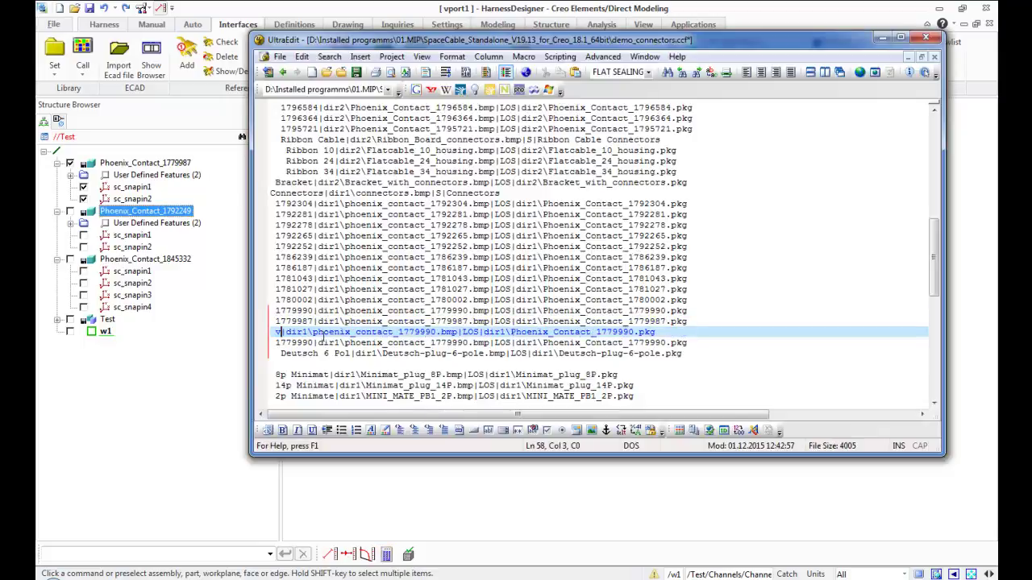
key("BackSpace")
key("ctrl+v")
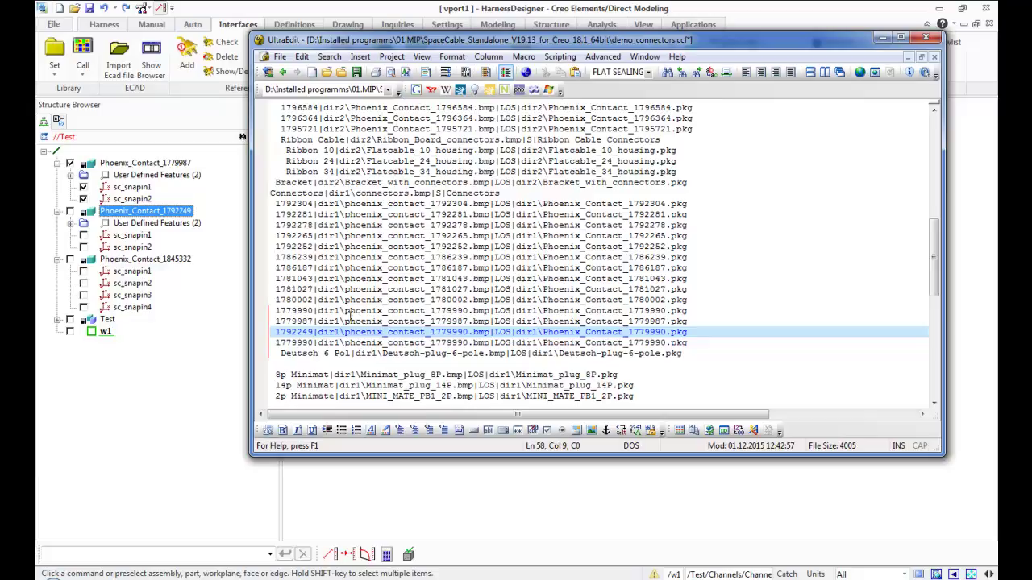
left_click_drag(430, 332, 459, 333)
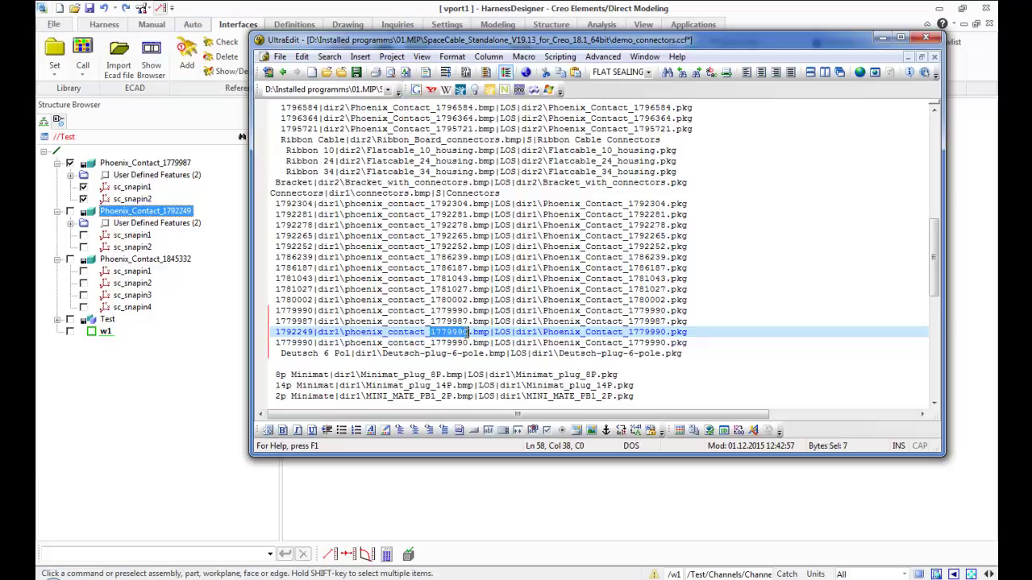
key("ctrl+v")
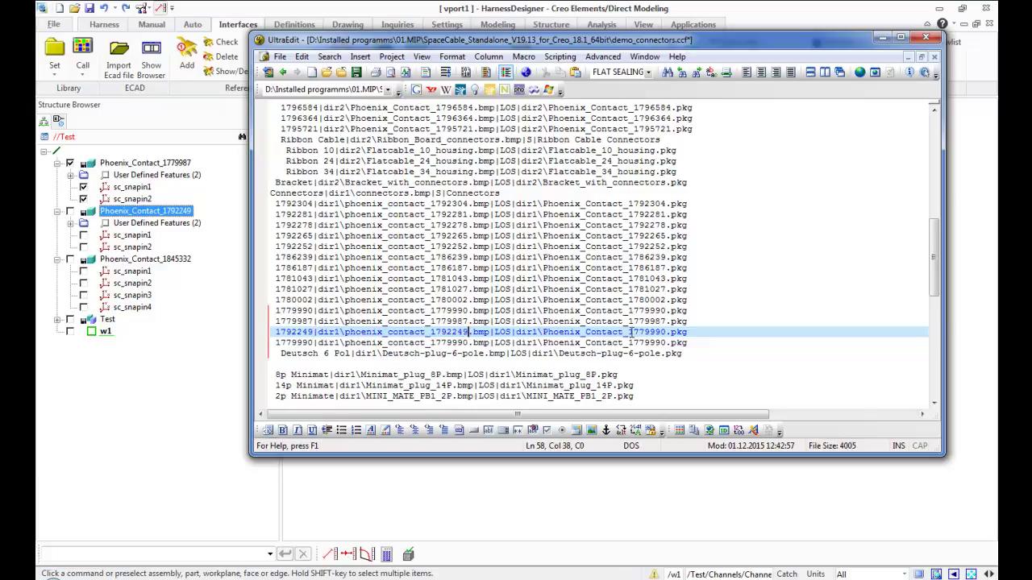
left_click_drag(628, 332, 666, 332)
- Replace all three numbers on line 59 with 1845332 and save demo_connectors.ccf
left_click(153, 260)
right_click(160, 260)
left_click(196, 290)
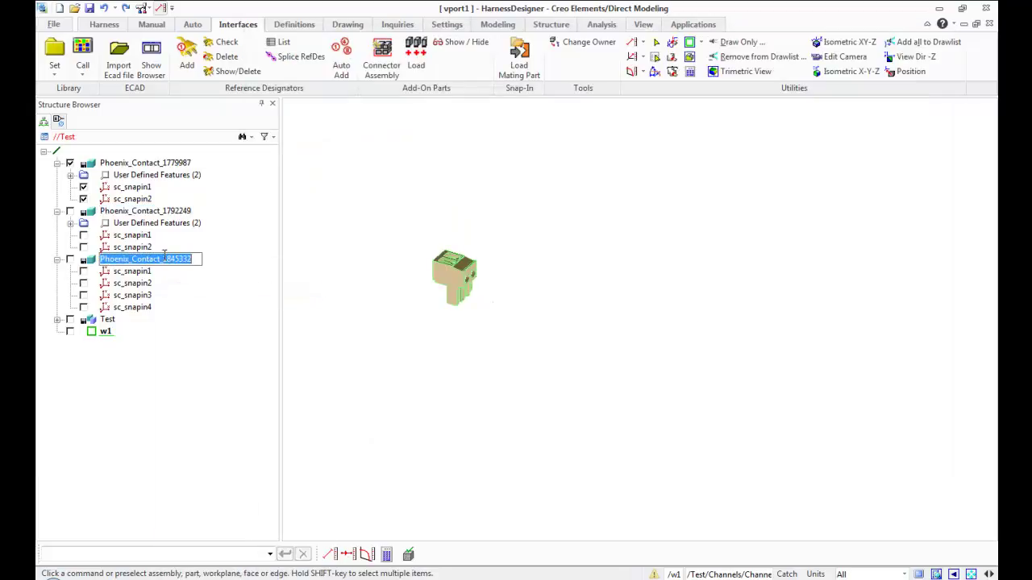
left_click_drag(162, 259, 176, 259)
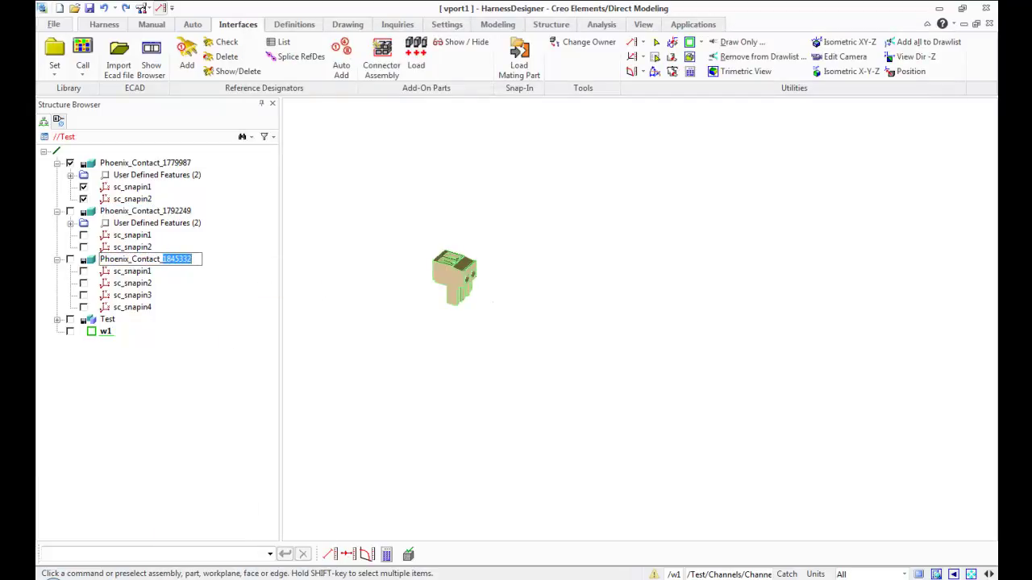
key("alt+Tab")
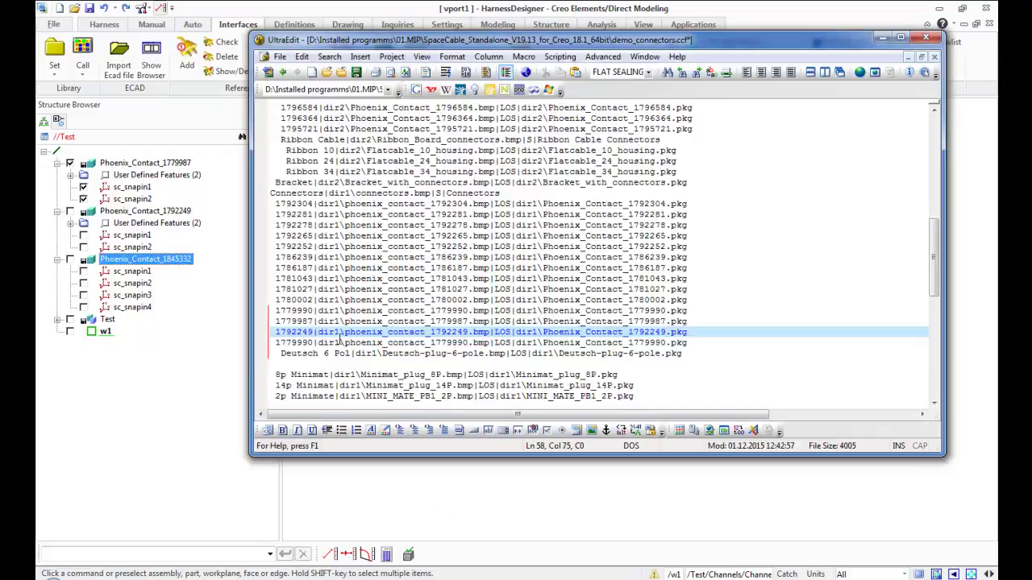
left_click_drag(276, 344, 308, 343)
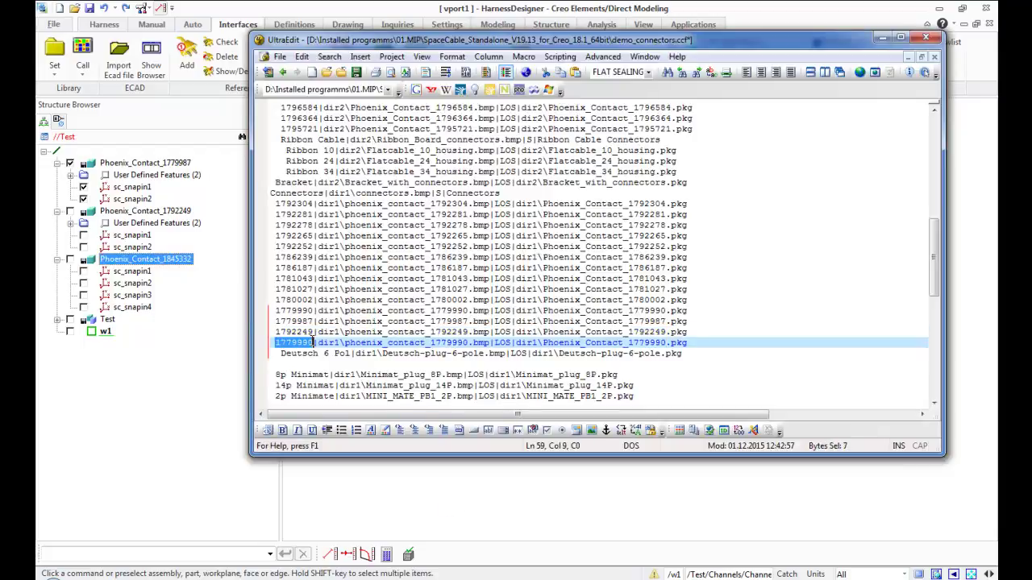
key("ctrl+v")
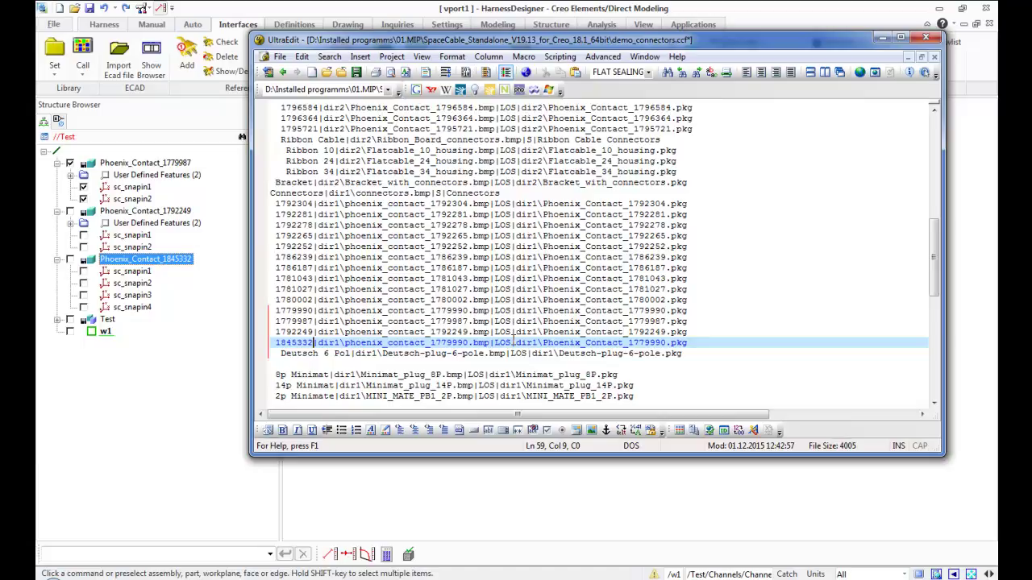
left_click_drag(441, 343, 469, 342)
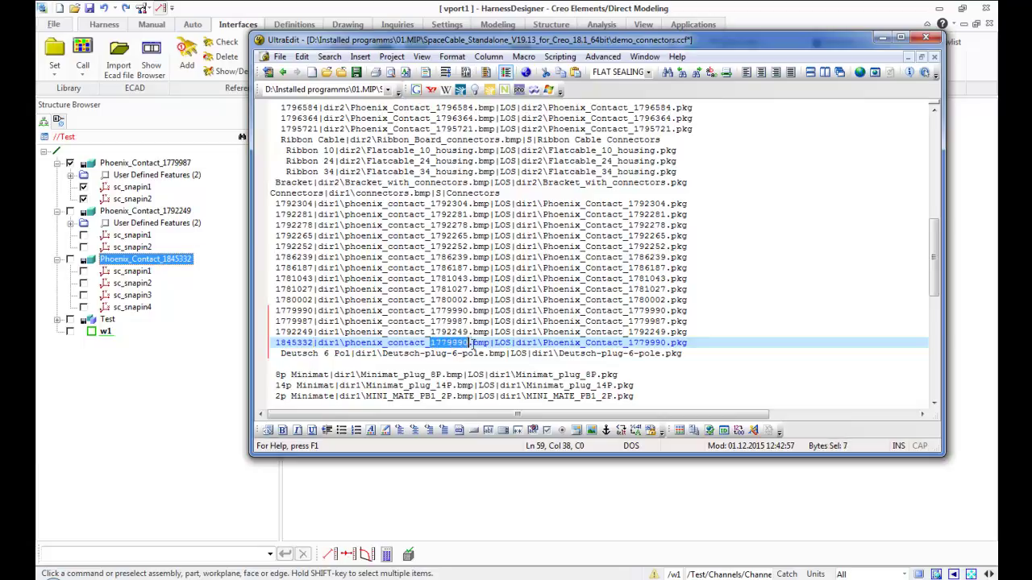
key("ctrl+v")
left_click_drag(629, 343, 662, 343)
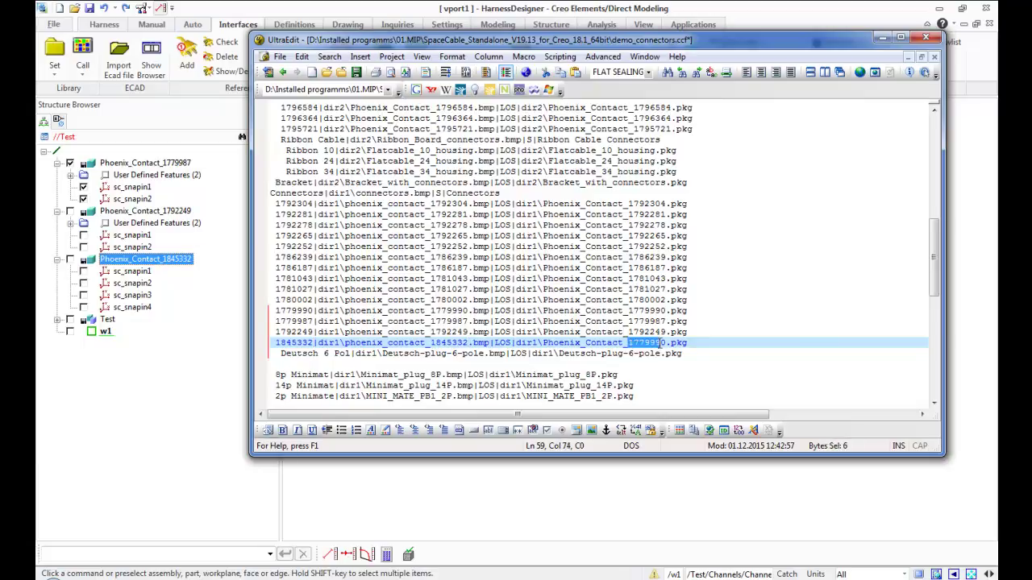
key("ctrl+v")
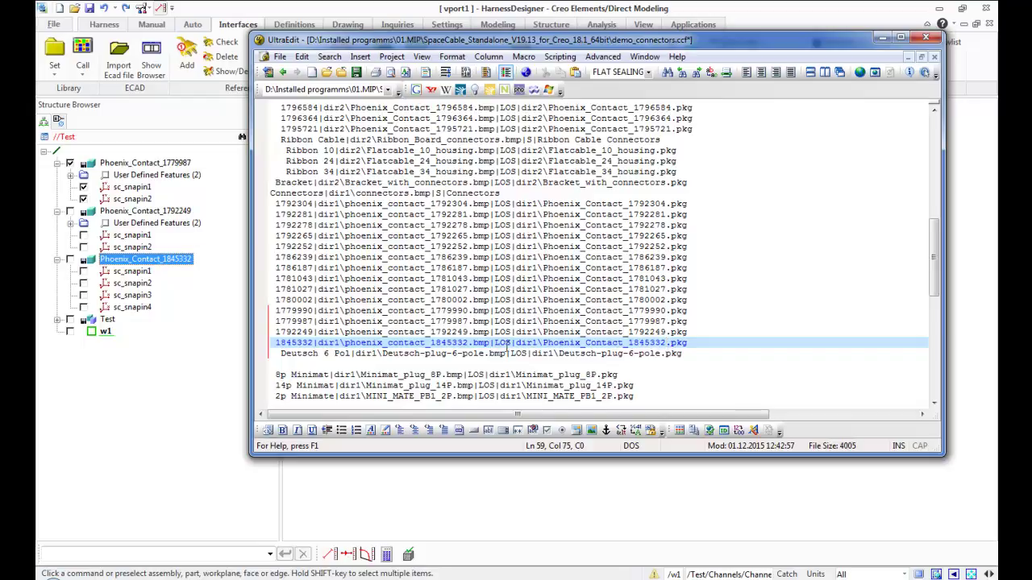
left_click(356, 72)
- Delete the three Phoenix Contact parts and show the Test assembly with workplane w1
left_click_drag(877, 36, 880, 38)
left_click(880, 38)
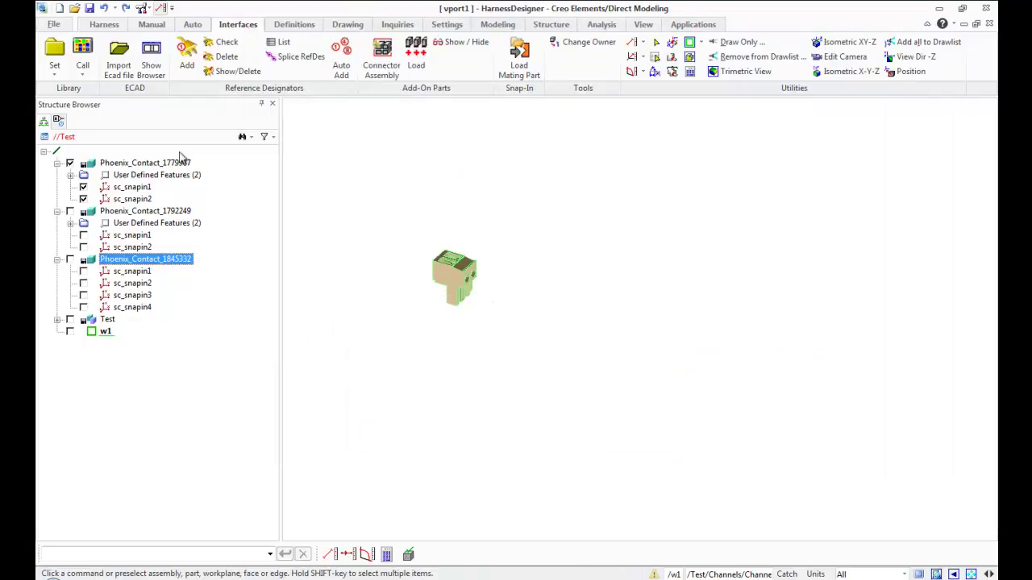
left_click(176, 165)
left_click(142, 264, "shift")
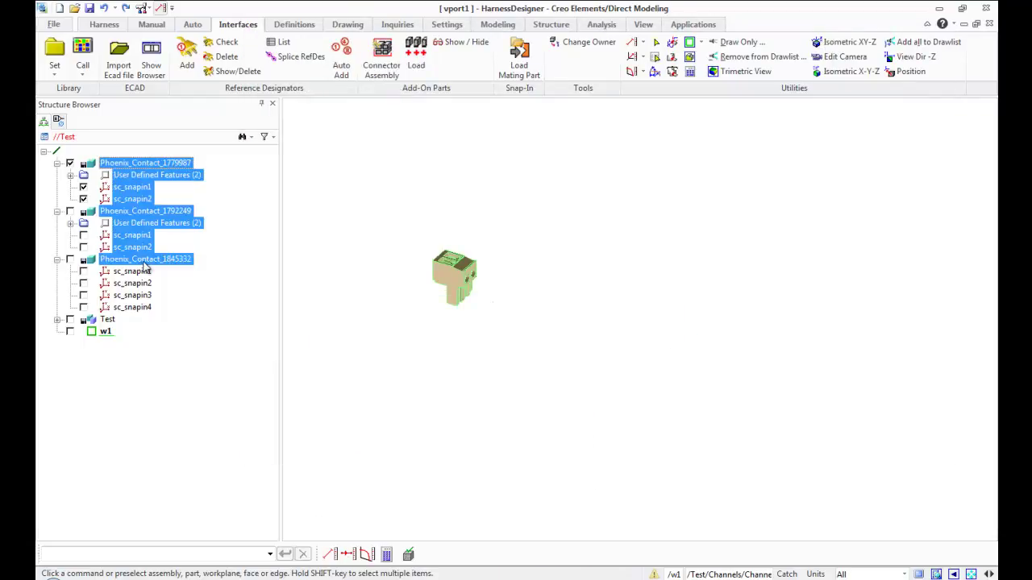
right_click(145, 263)
left_click(177, 334)
left_click(70, 175)
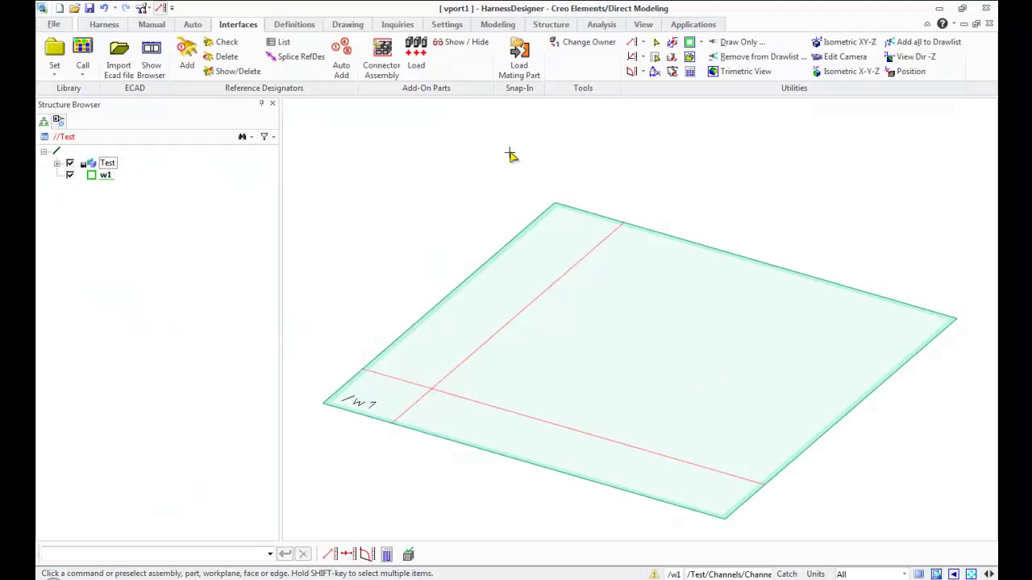
- Set demo_connectors.ccf as the current component library file
left_click(54, 58)
left_click(93, 92)
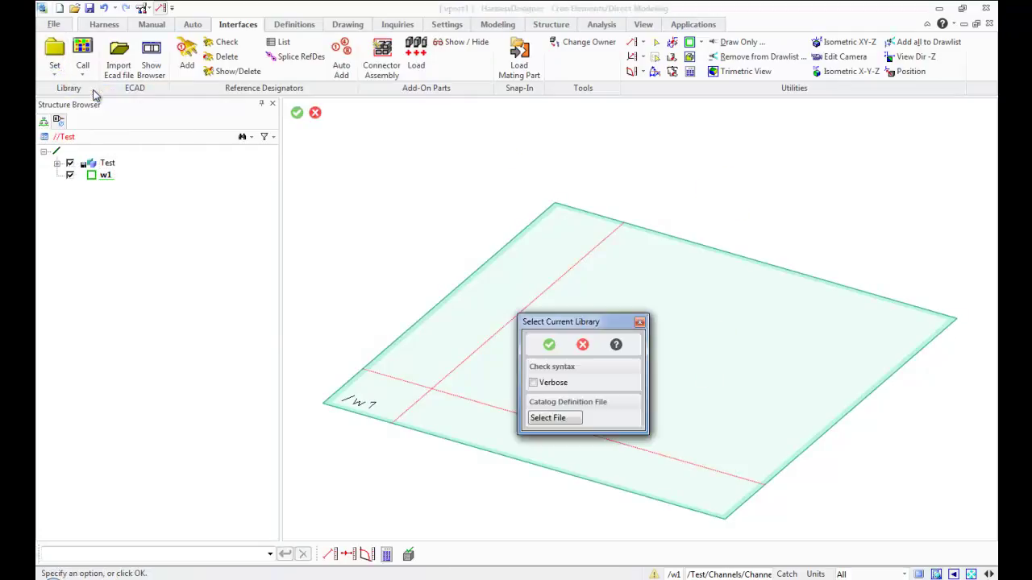
left_click_drag(605, 324, 420, 176)
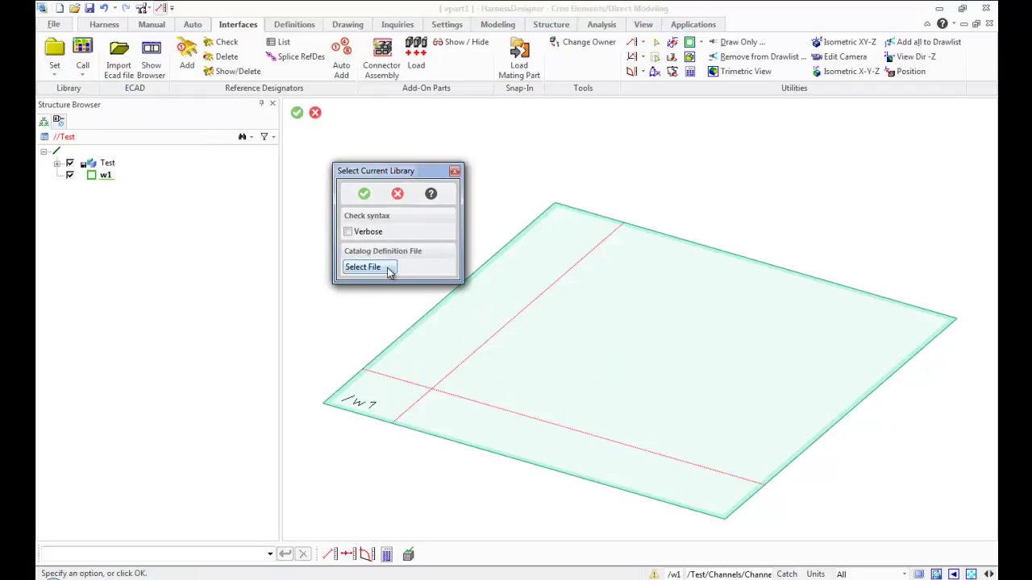
left_click(389, 270)
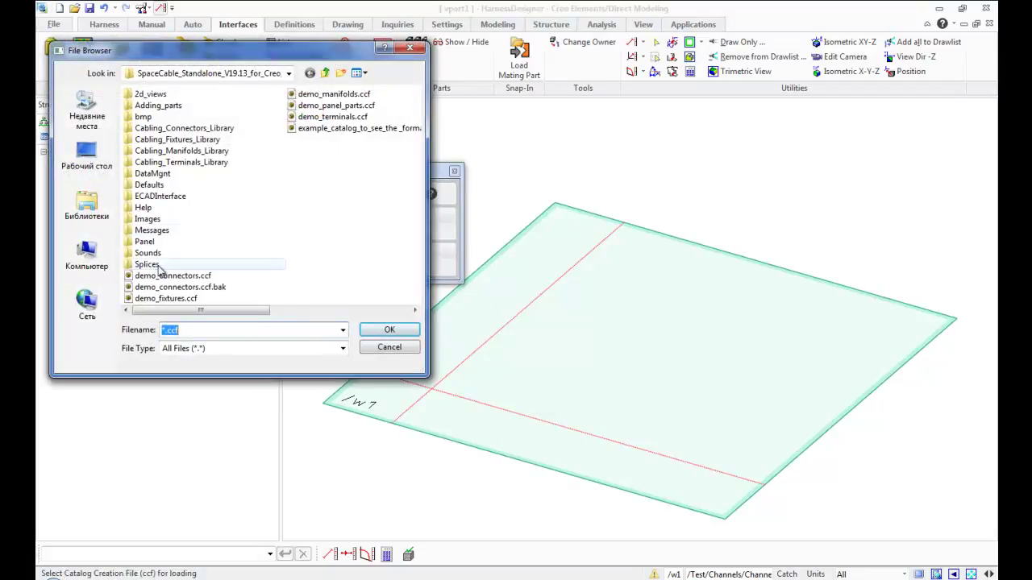
left_click(160, 278)
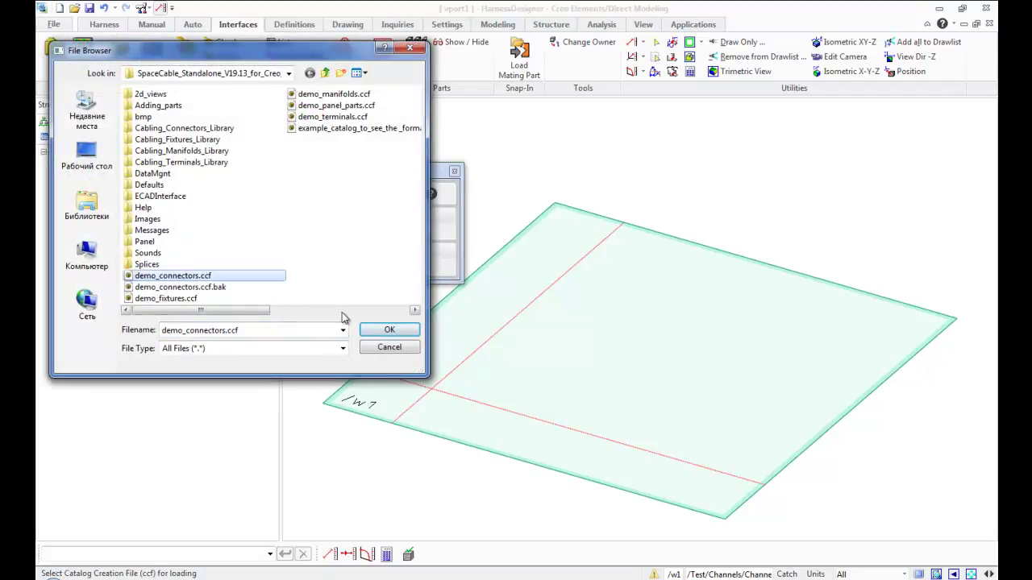
left_click(390, 330)
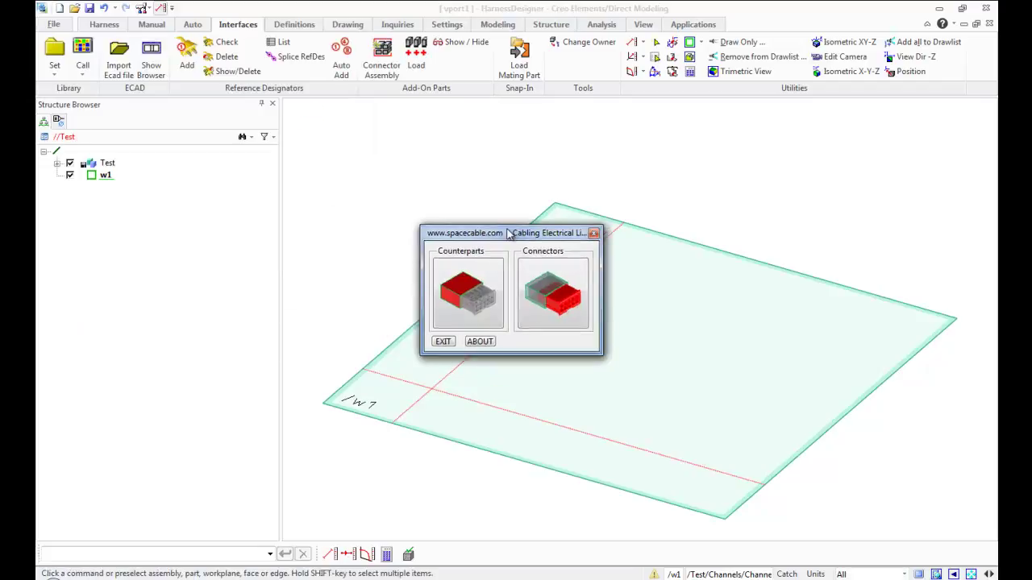
- Place connector 1845332 from the Connectors catalog at an origin on workplane w1
left_click_drag(517, 235, 205, 148)
left_click(253, 227)
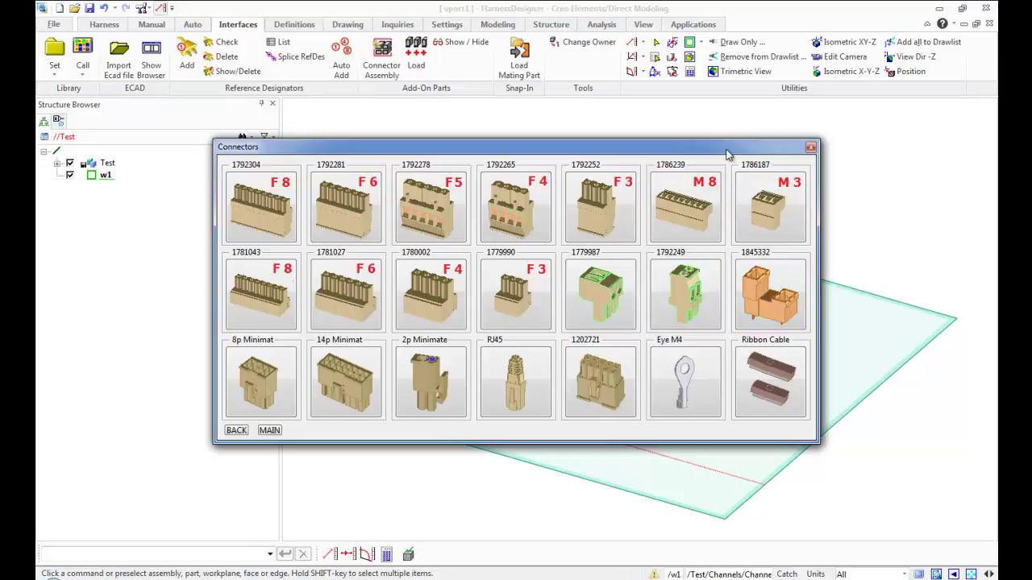
left_click_drag(726, 154, 555, 84)
left_click(615, 221)
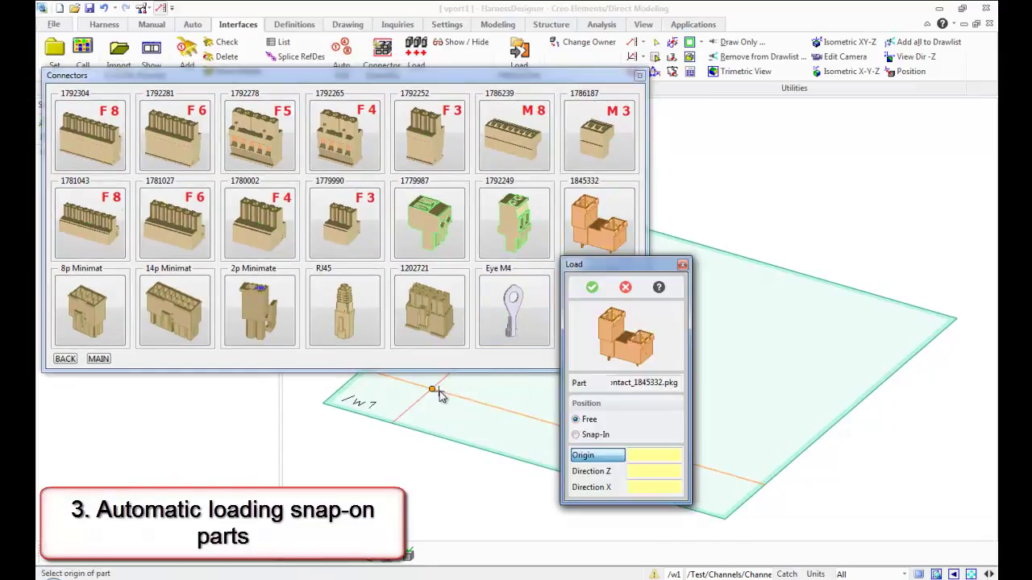
left_click(439, 393)
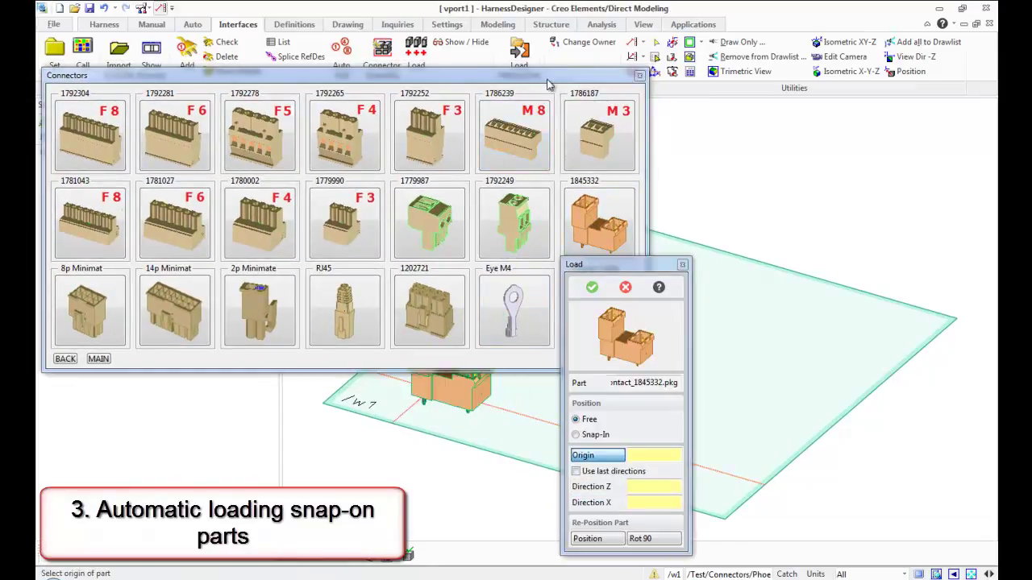
left_click_drag(546, 84, 483, 17)
left_click(592, 287)
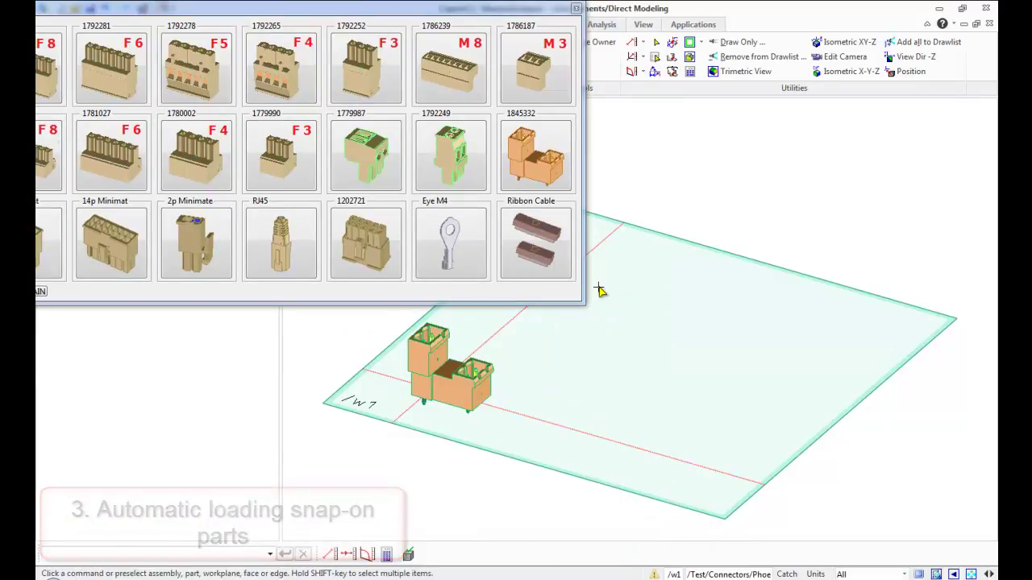
- Choose connector 1779987 from the catalog as the next part to load
scroll(650, 383, "down", 2)
scroll(868, 350, "down", 2)
scroll(869, 350, "down", 2)
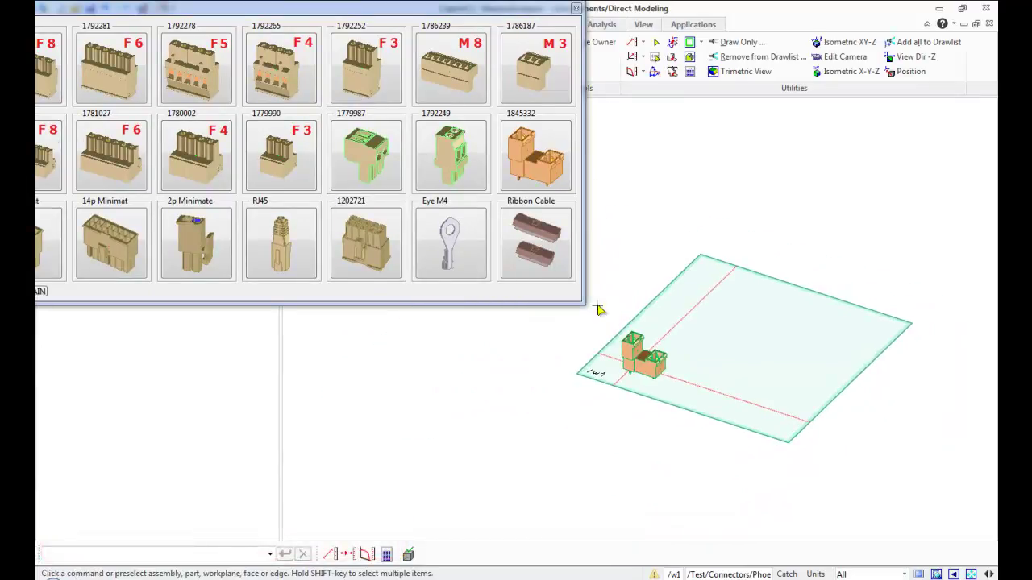
scroll(638, 307, "up", 2)
scroll(673, 316, "up", 2)
left_click(362, 162)
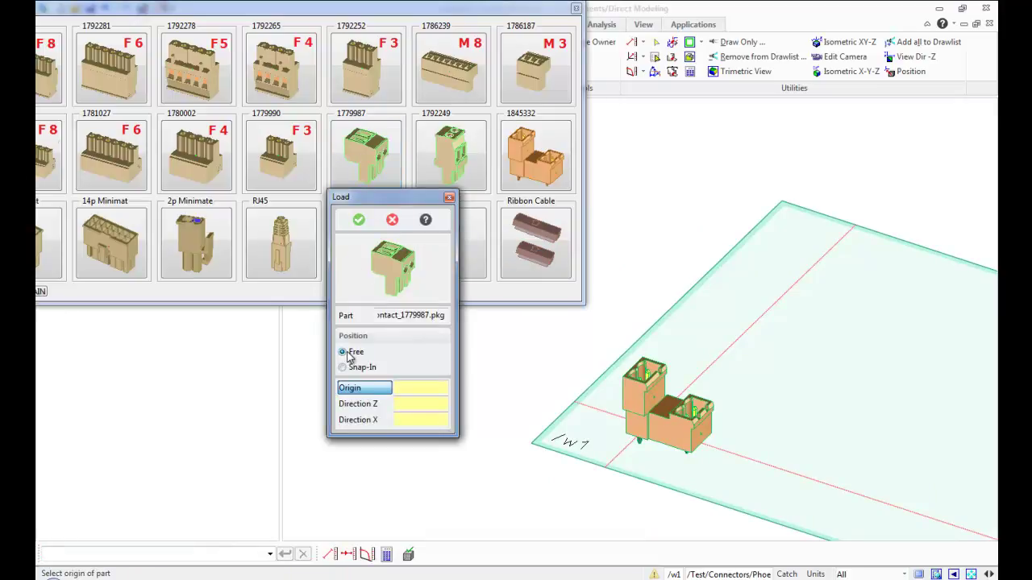
- Snap connector 1779987 onto the 1845332 housing, cycling through snap positions before confirming
left_click(342, 368)
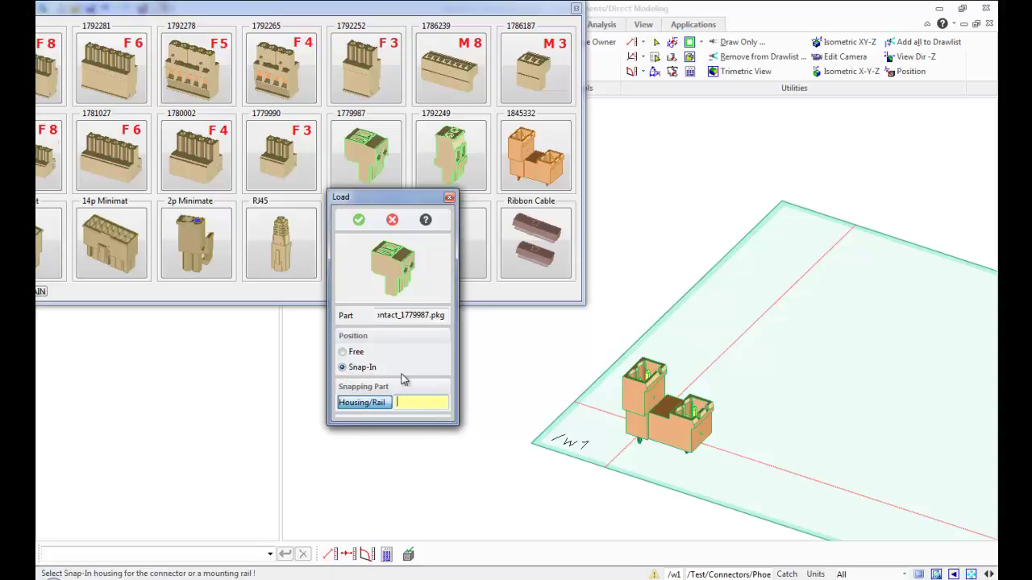
left_click_drag(419, 201, 455, 232)
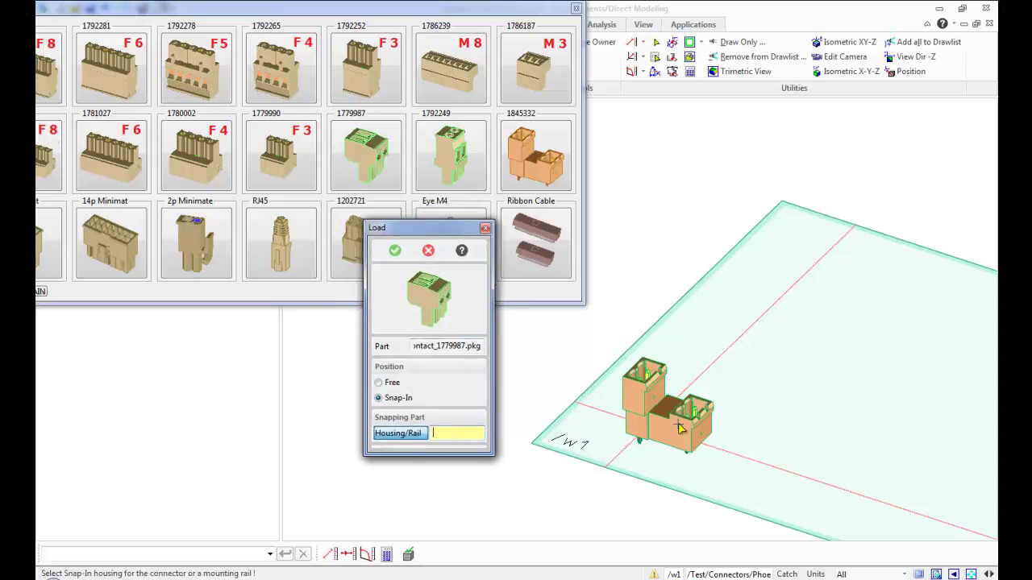
left_click(679, 429)
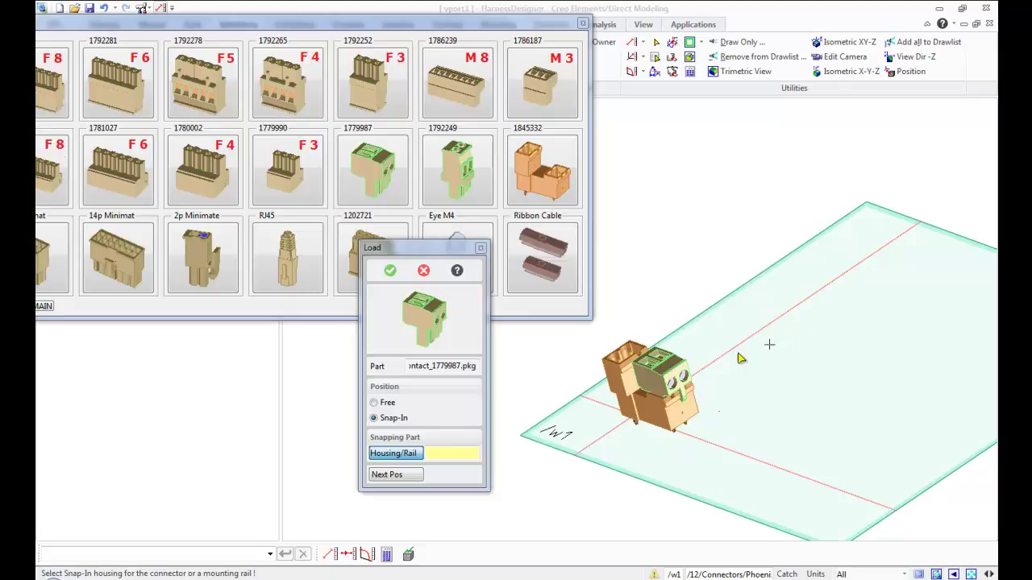
scroll(723, 413, "up", 2)
scroll(725, 415, "up", 2)
scroll(610, 320, "up", 2)
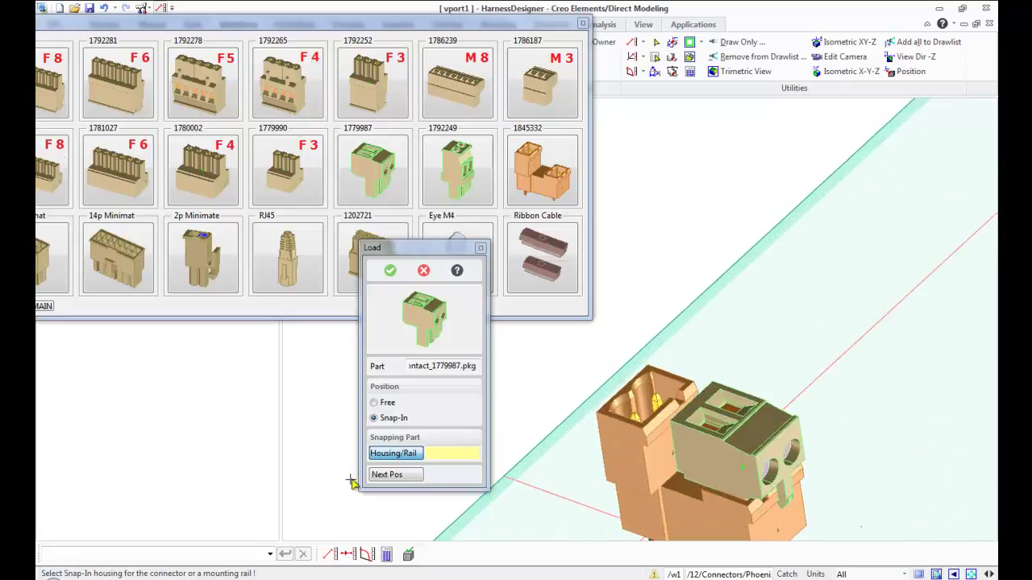
left_click(395, 475)
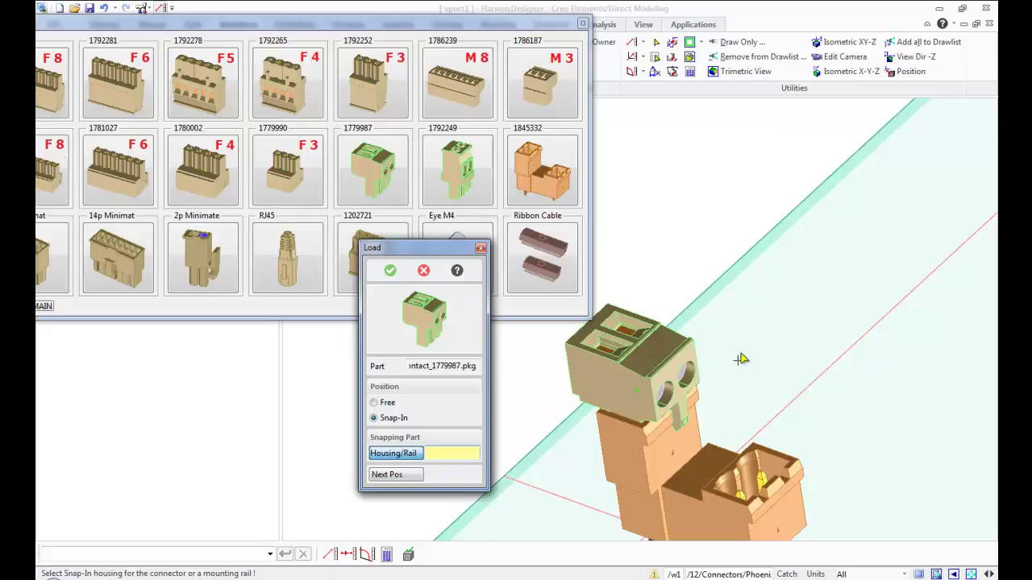
scroll(806, 363, "down", 2)
scroll(895, 350, "down", 2)
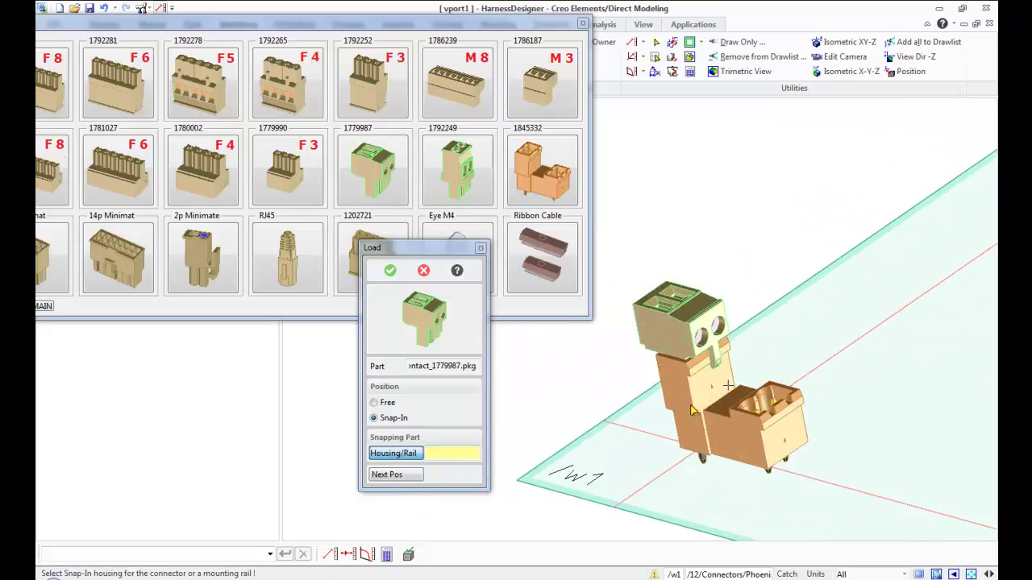
left_click(397, 482)
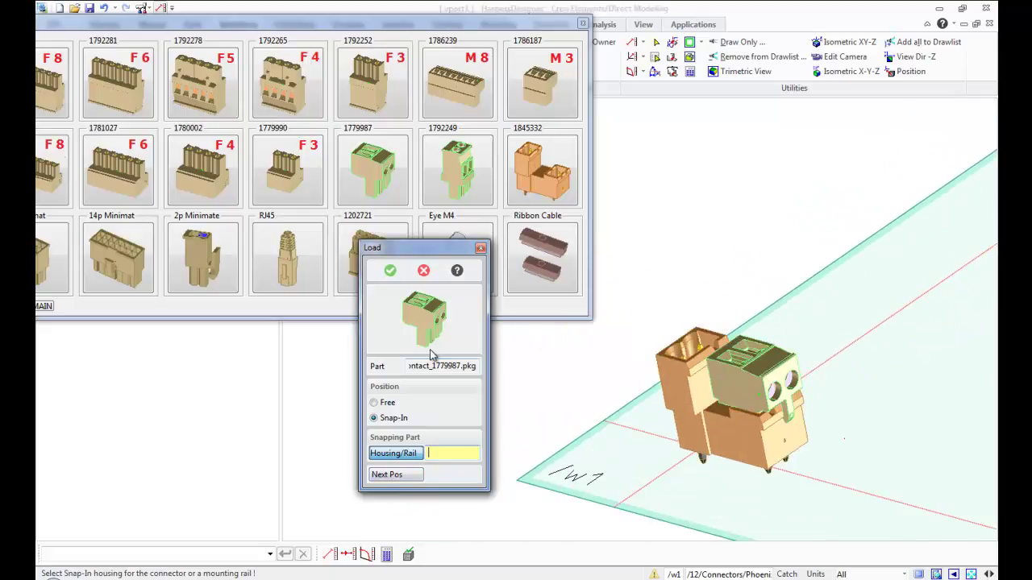
left_click(390, 272)
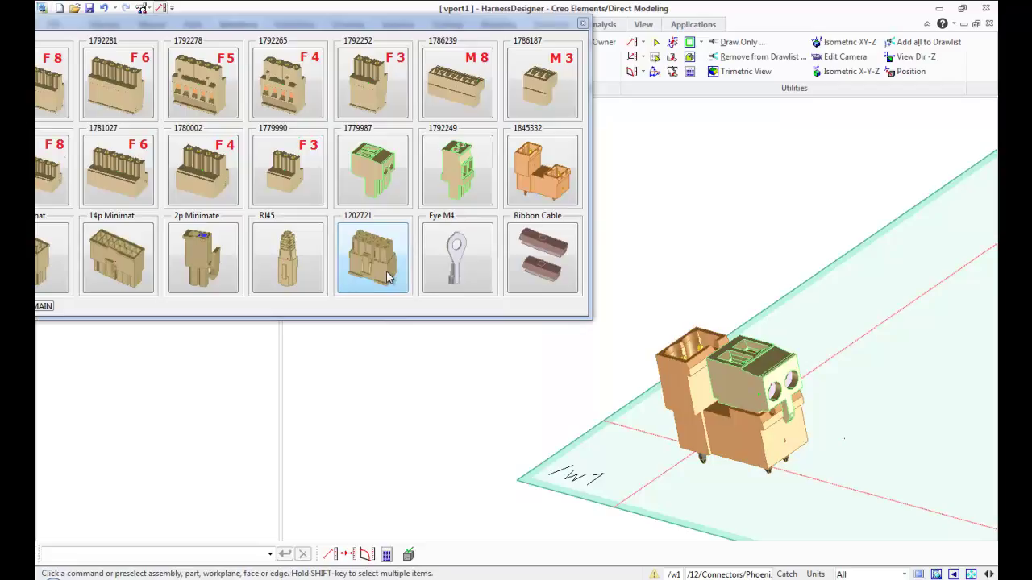
- Snap-In connector 1792249 from the library onto the housing and confirm
left_click(450, 154)
left_click_drag(508, 204, 422, 167)
left_click(369, 338)
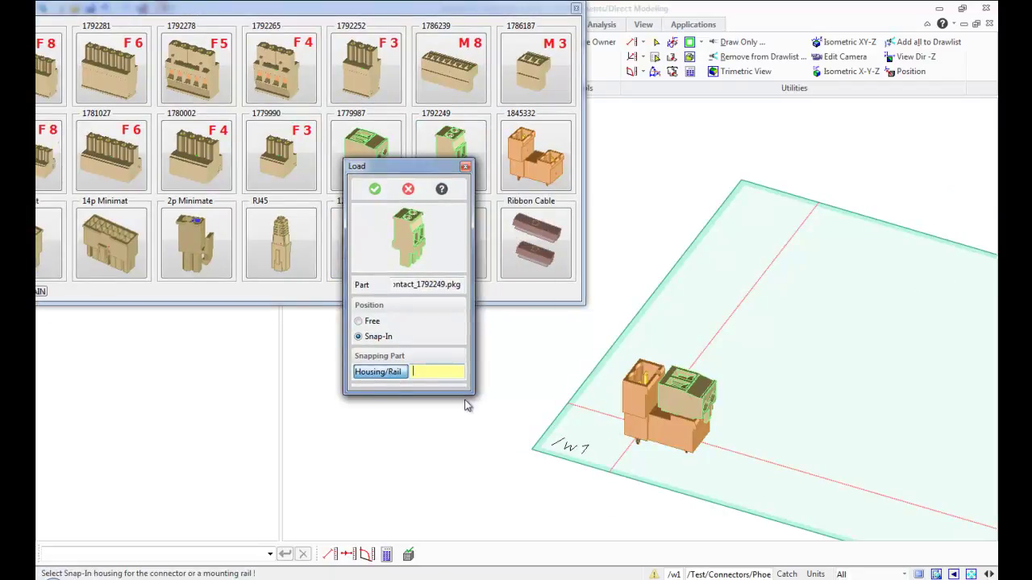
left_click(633, 438)
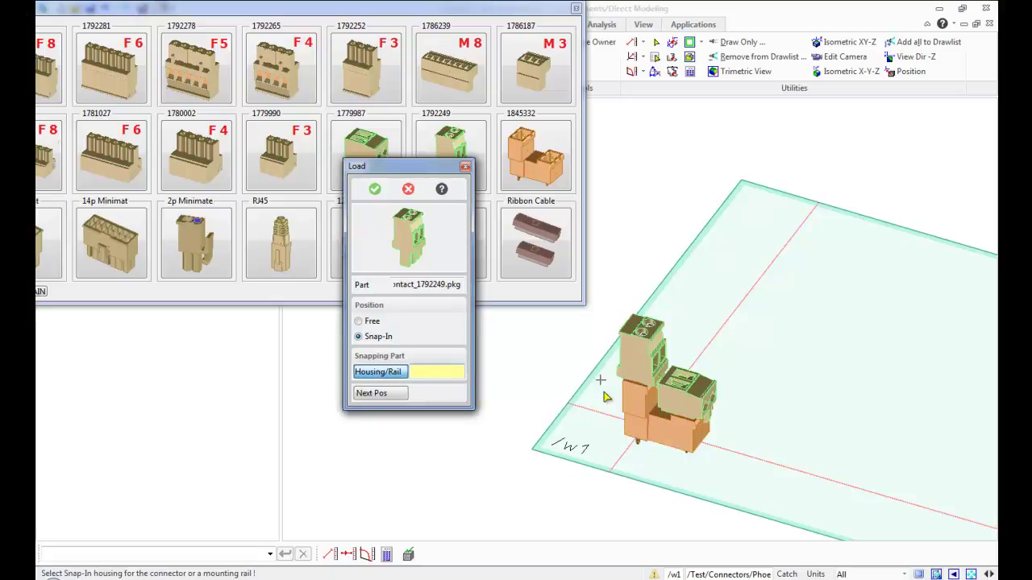
left_click(374, 189)
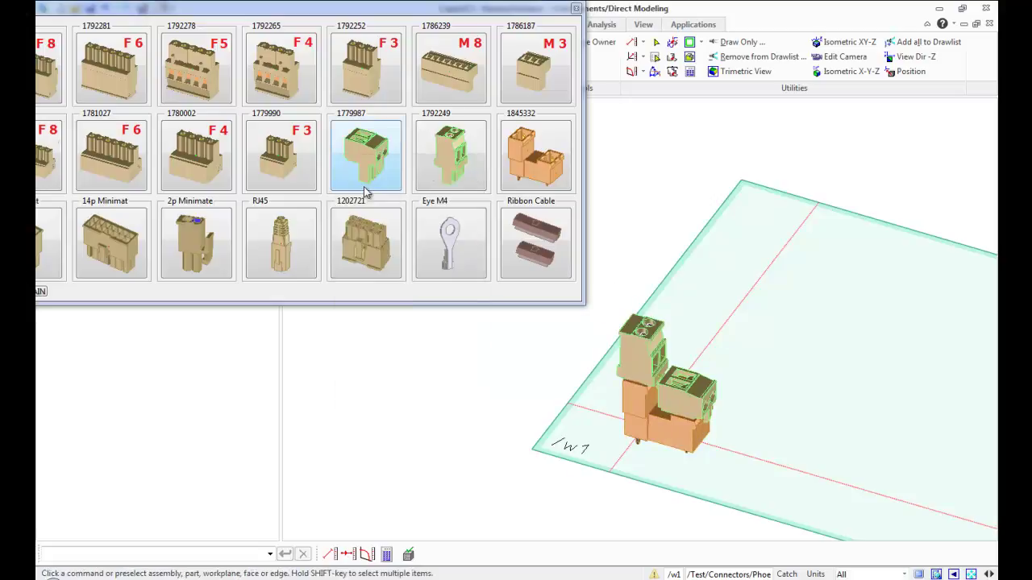
- Show only the 1845332 housing and expand Test > Connectors to reveal its snap-in definitions
left_click(574, 12)
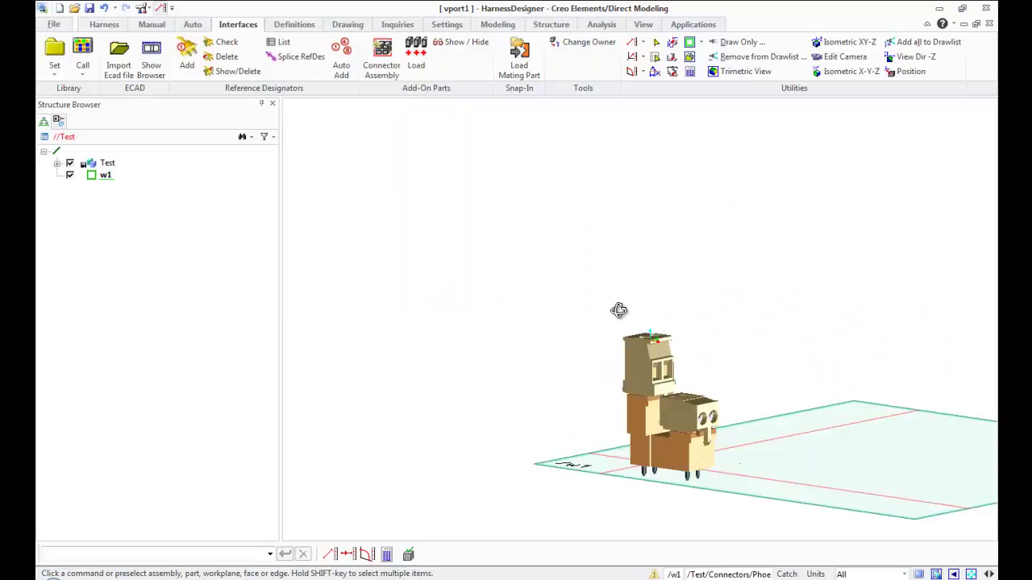
middle_click_drag(618, 309, 716, 143)
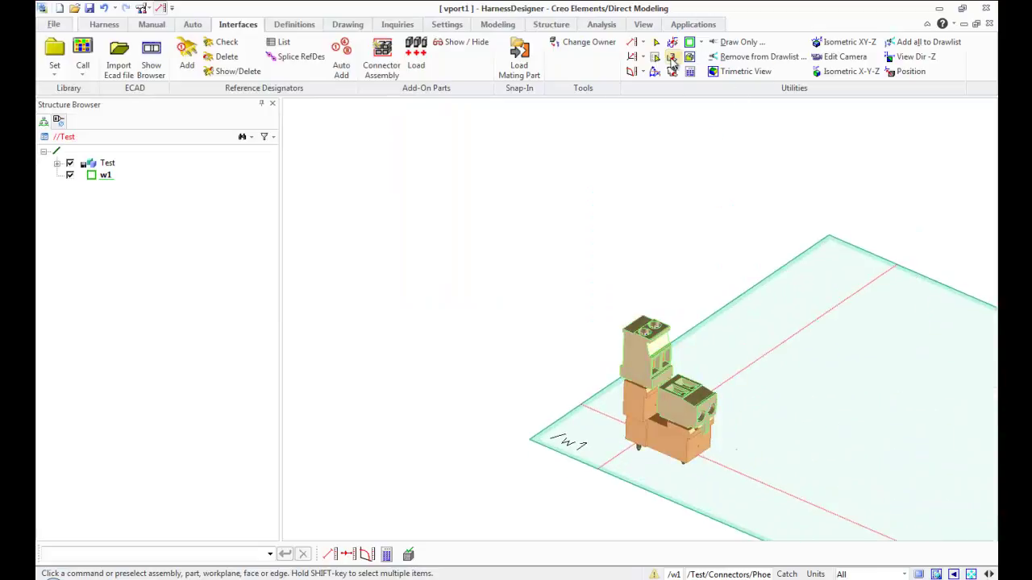
left_click(673, 58)
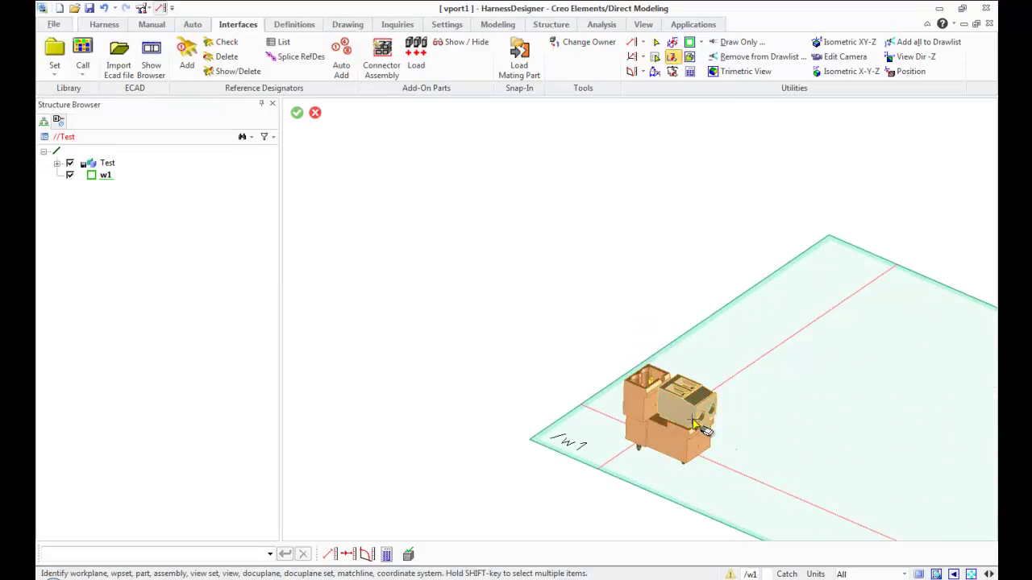
scroll(637, 391, "down", 2)
scroll(640, 438, "up", 2)
scroll(581, 446, "up", 2)
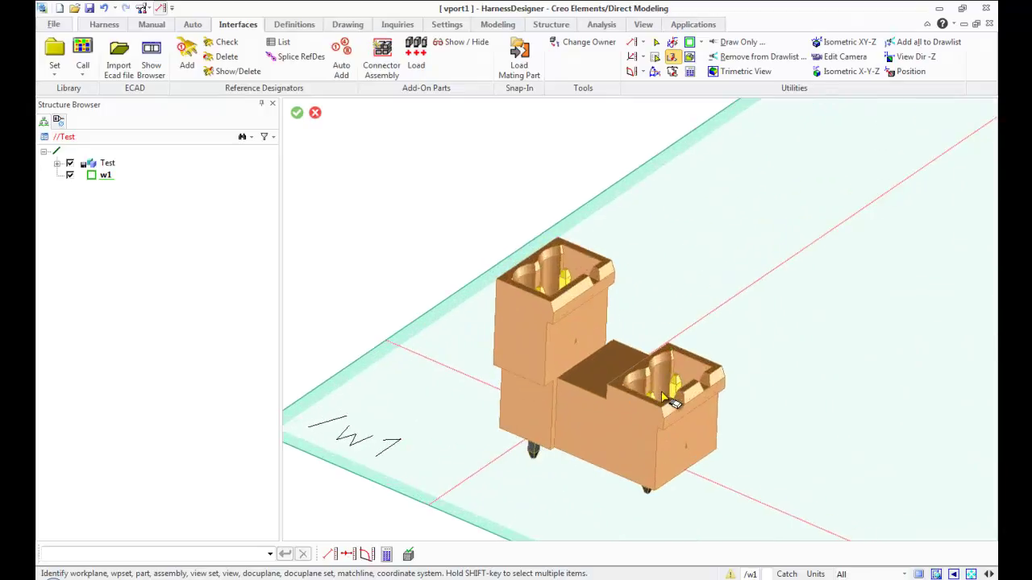
scroll(581, 447, "up", 2)
left_click(57, 163)
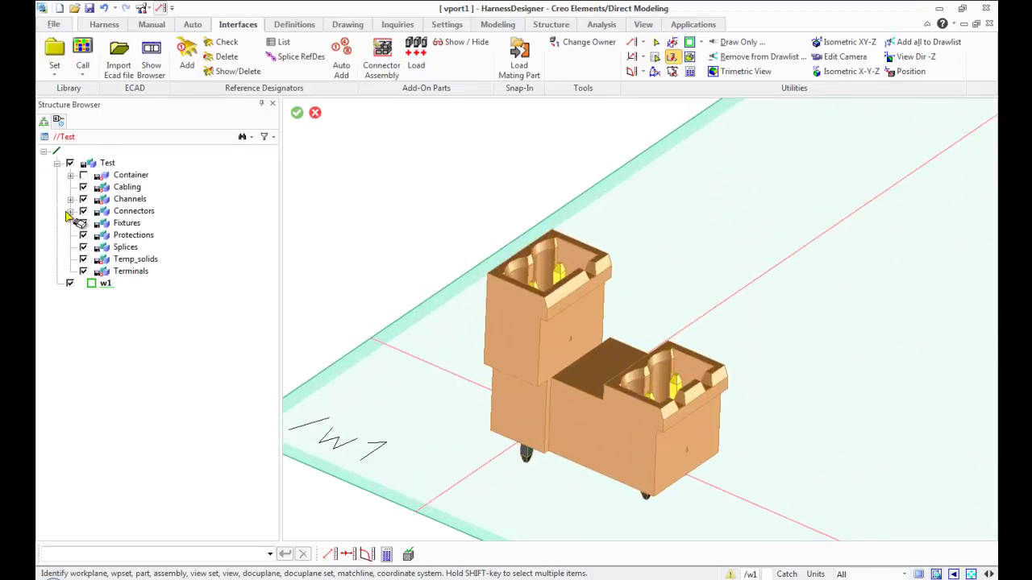
left_click(70, 211)
left_click(84, 223)
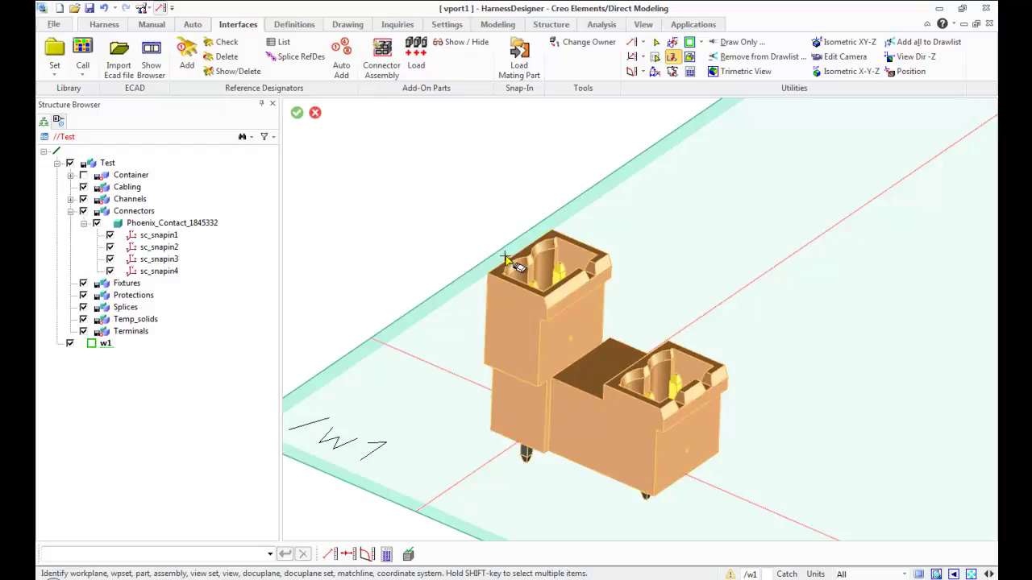
middle_click(500, 247)
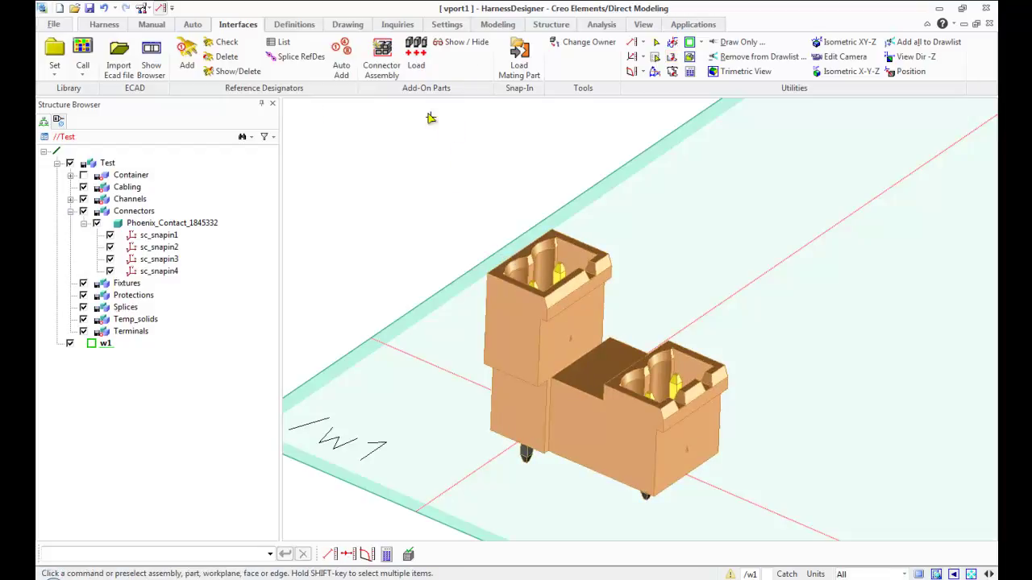
- Use Load Mating Part to snap phoenix_contact_1779987 onto the housing, cycling Next Pos before accepting
left_click(530, 75)
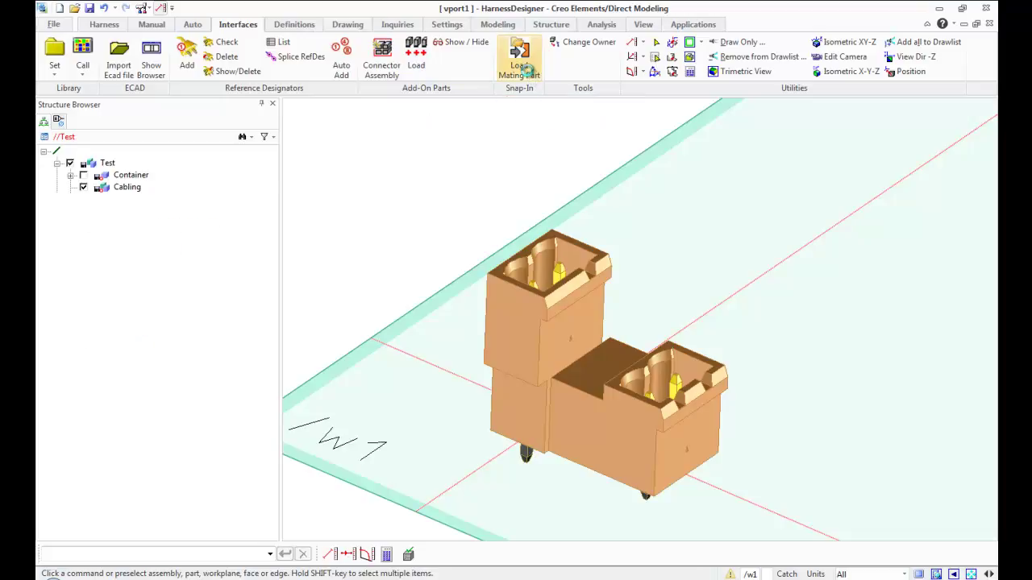
left_click(599, 305)
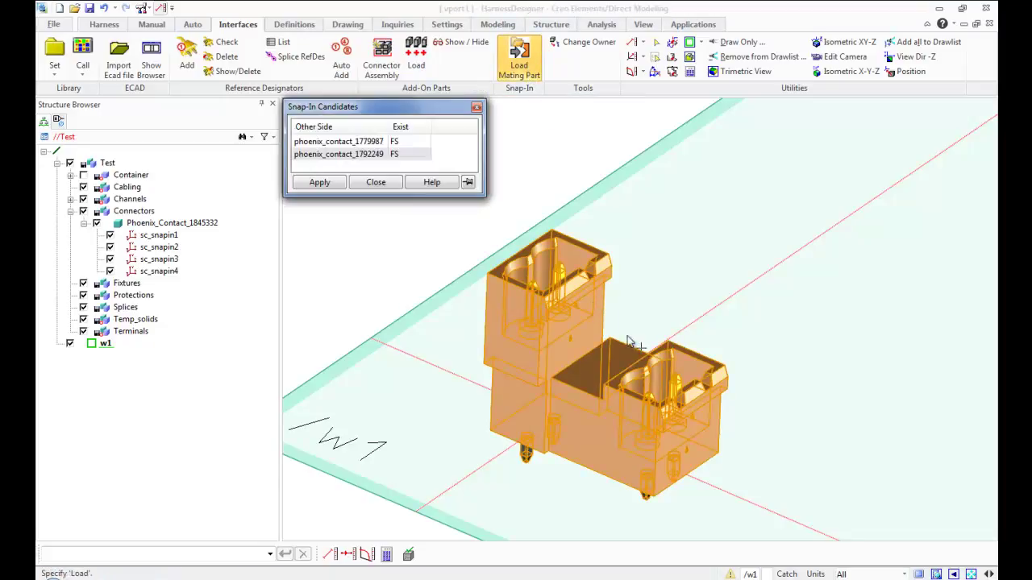
left_click_drag(354, 110, 355, 213)
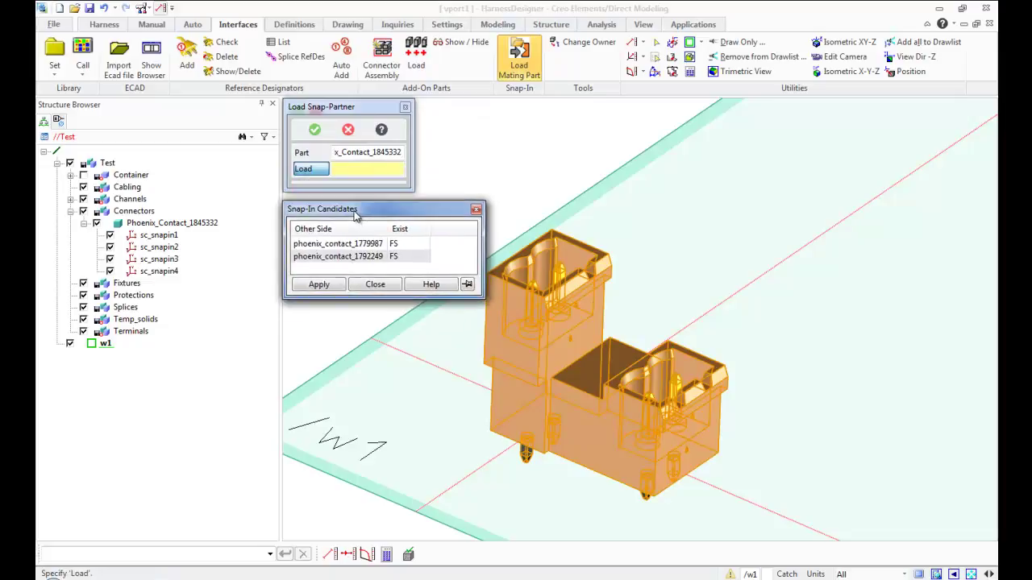
scroll(862, 272, "down", 2)
scroll(580, 362, "up", 2)
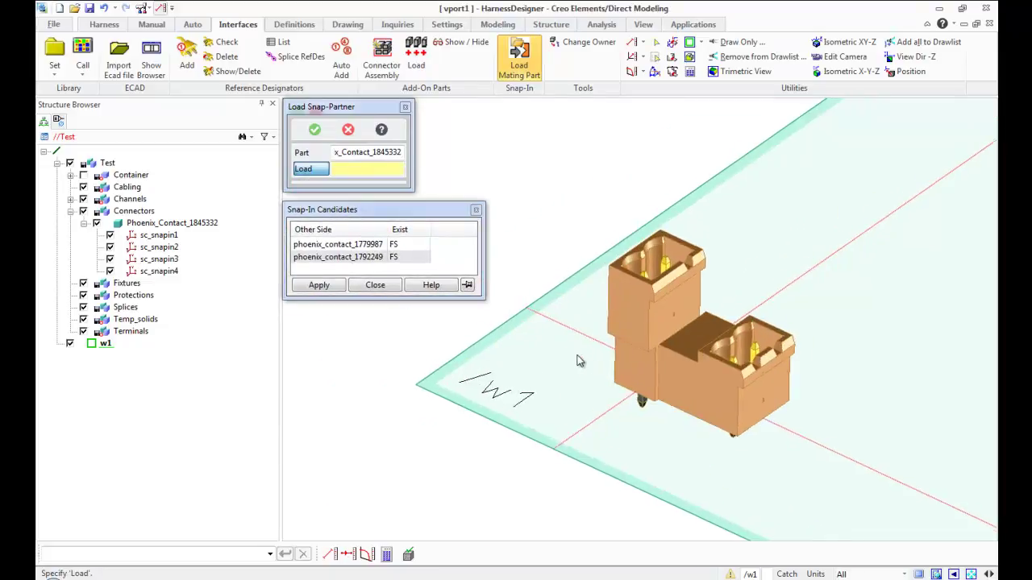
scroll(495, 338, "up", 2)
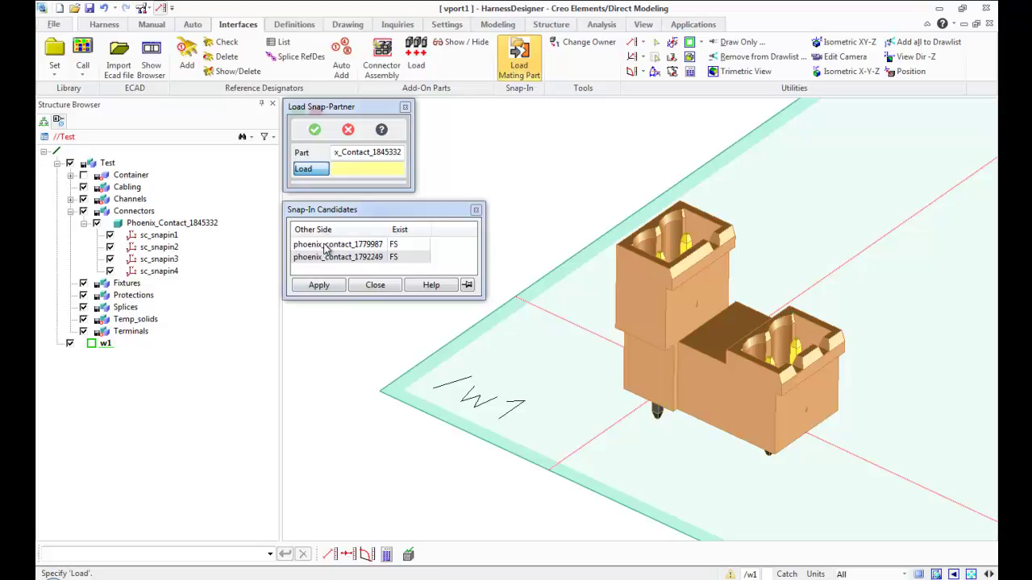
left_click(327, 245)
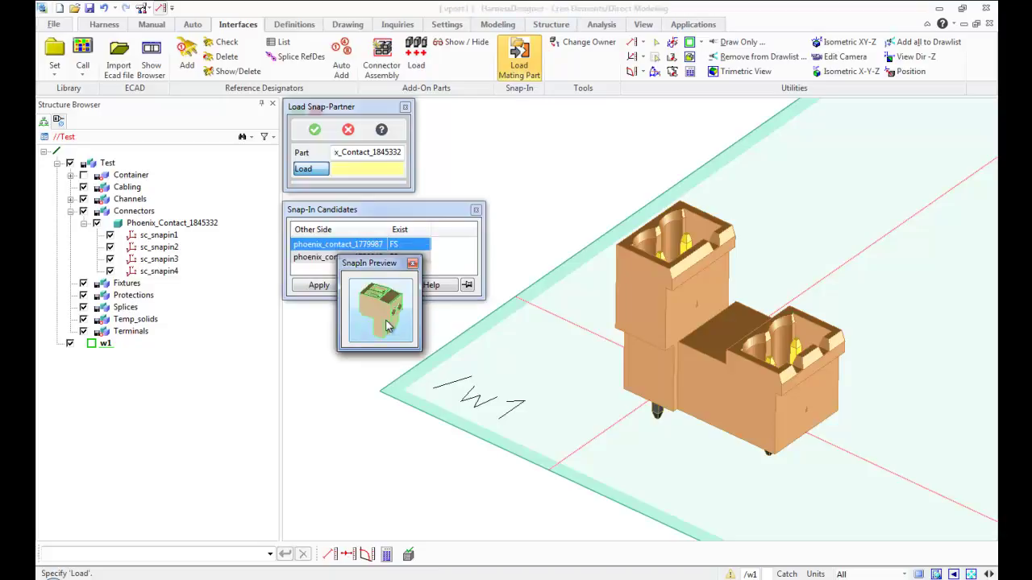
left_click(321, 287)
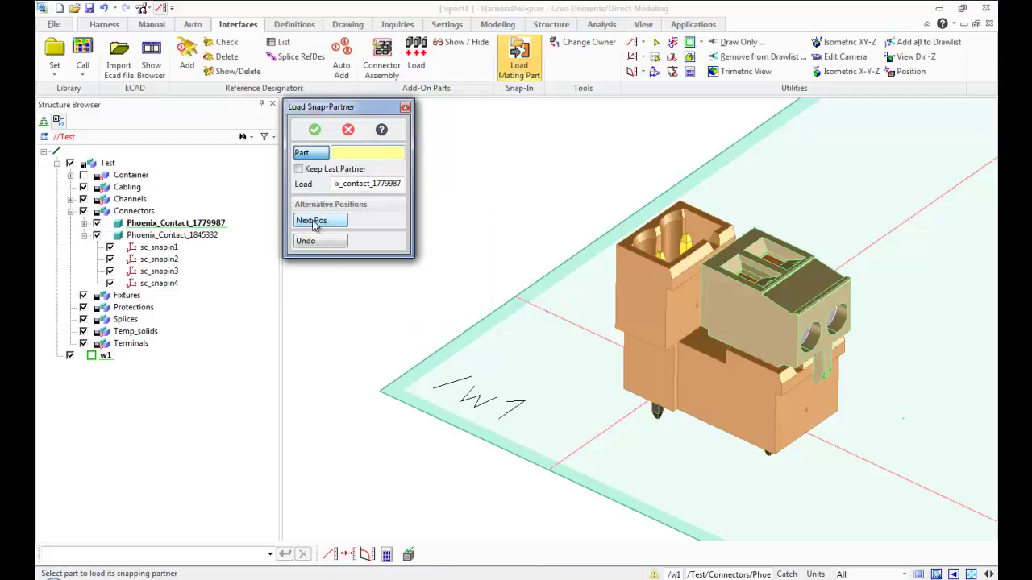
left_click(318, 225)
left_click(318, 224)
left_click(318, 224)
left_click(312, 225)
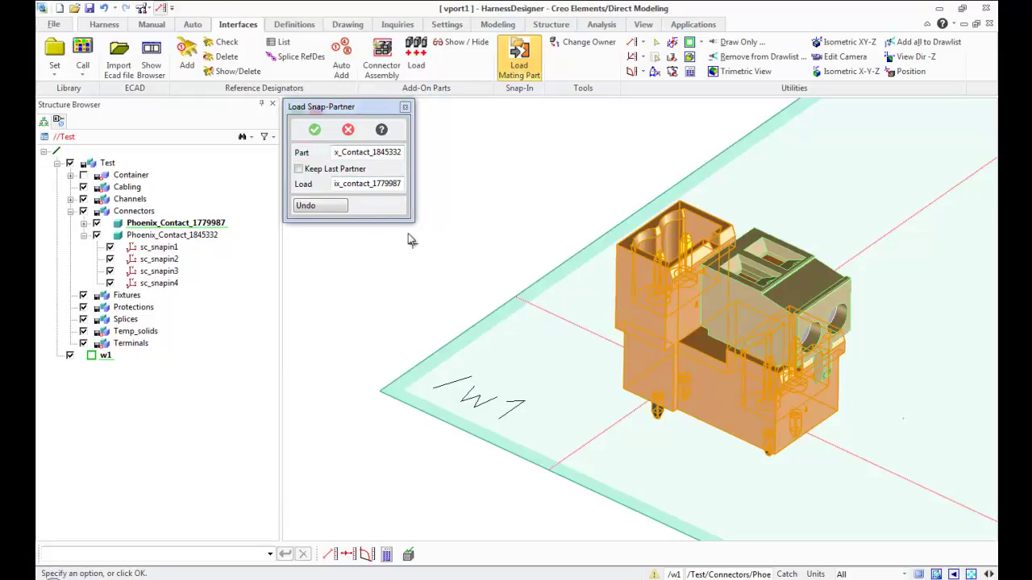
- Apply phoenix_contact_1792249 from Snap-In Candidates, try Next Pos, and confirm the Load Snap-Partner dialog
left_click(320, 184)
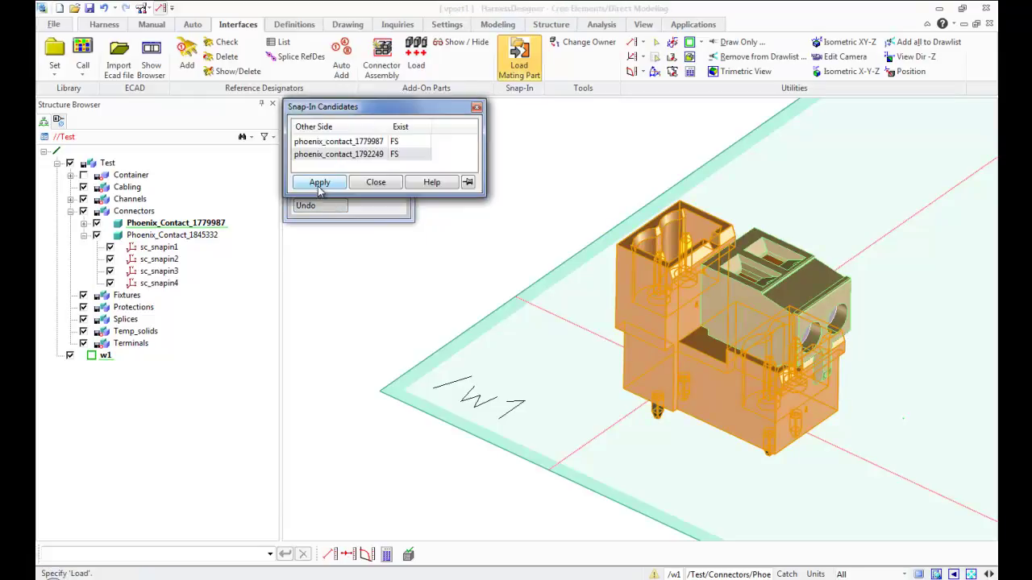
left_click(339, 154)
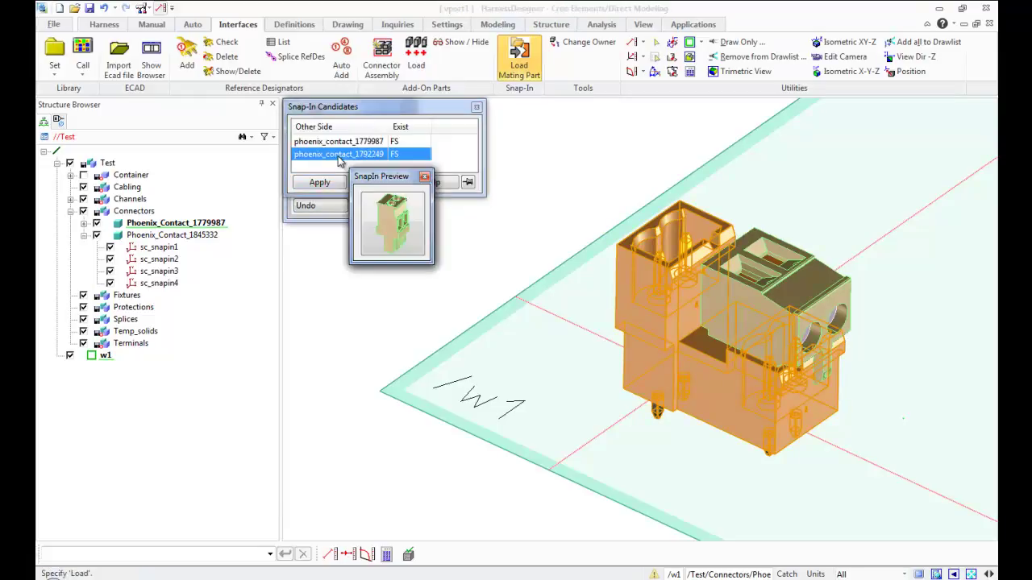
left_click(330, 184)
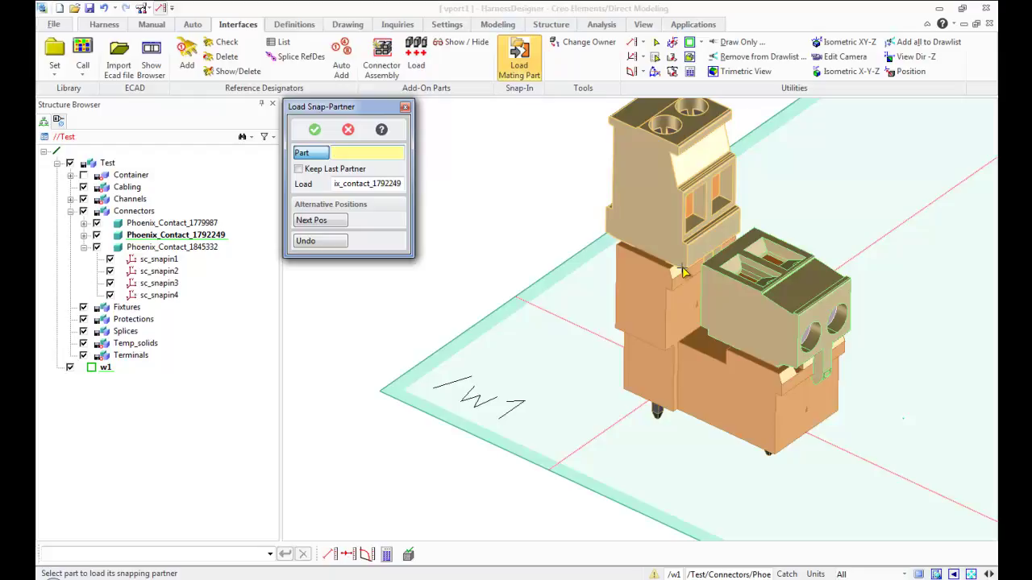
left_click(337, 224)
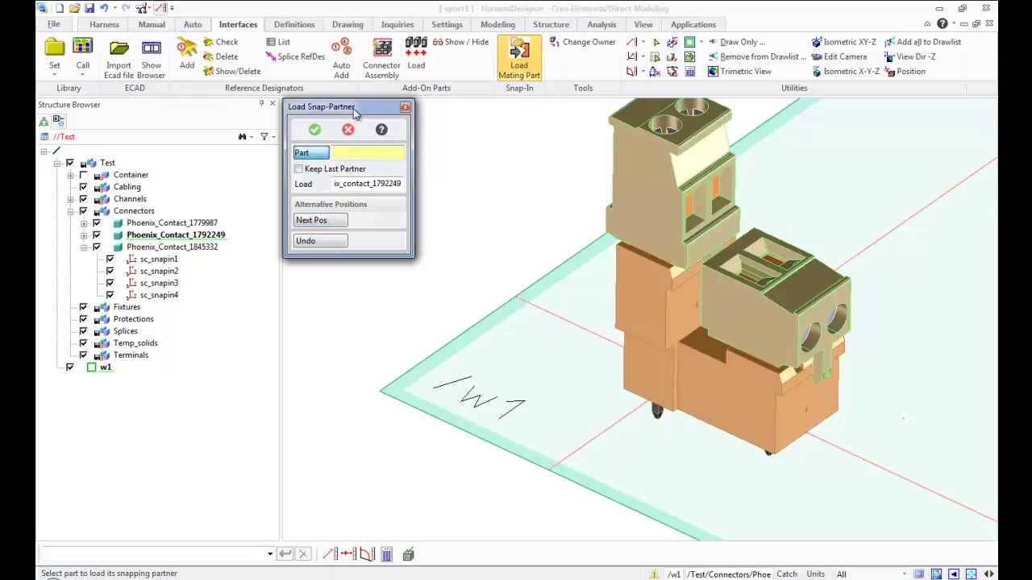
left_click(320, 134)
scroll(405, 341, "down", 2)
scroll(452, 343, "down", 2)
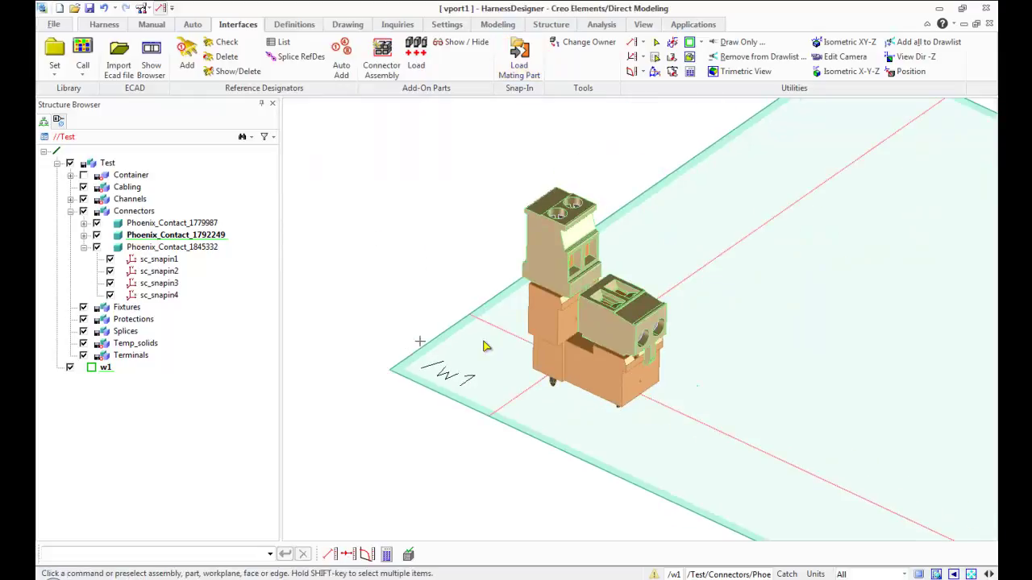
scroll(749, 286, "down", 1)
scroll(812, 274, "down", 1)
scroll(811, 274, "up", 1)
scroll(808, 274, "up", 1)
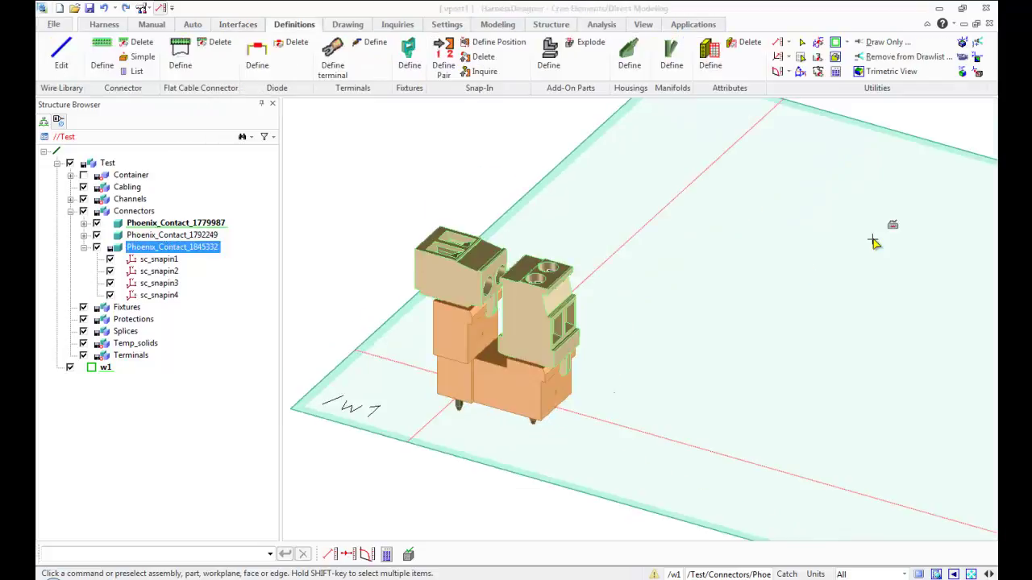
- Reposition connector 1779987 about 61 upward and 1792249 about 60 to the right
left_click(976, 71)
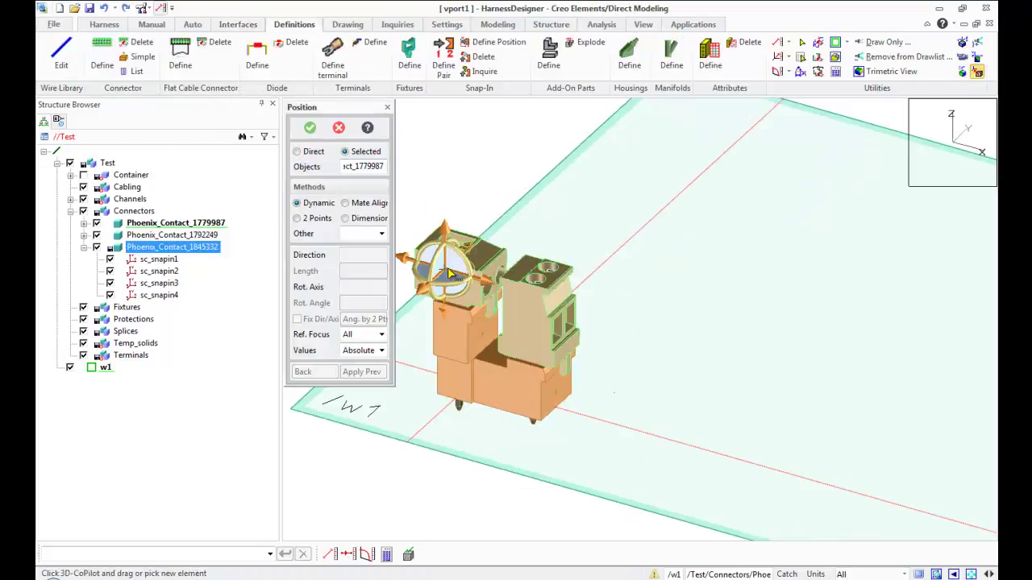
left_click_drag(450, 274, 621, 147)
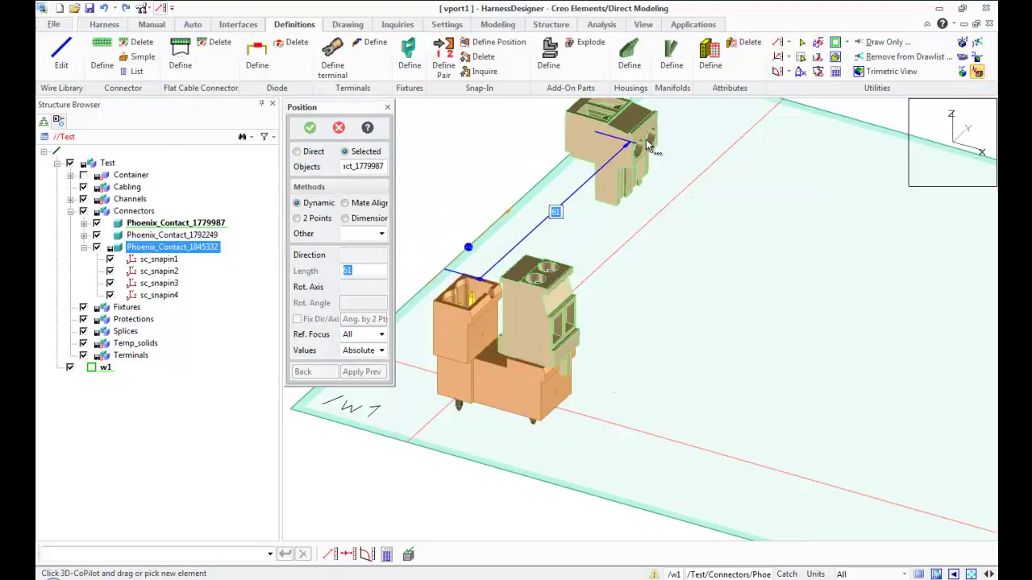
left_click(331, 167)
left_click(556, 323)
left_click_drag(587, 323, 842, 442)
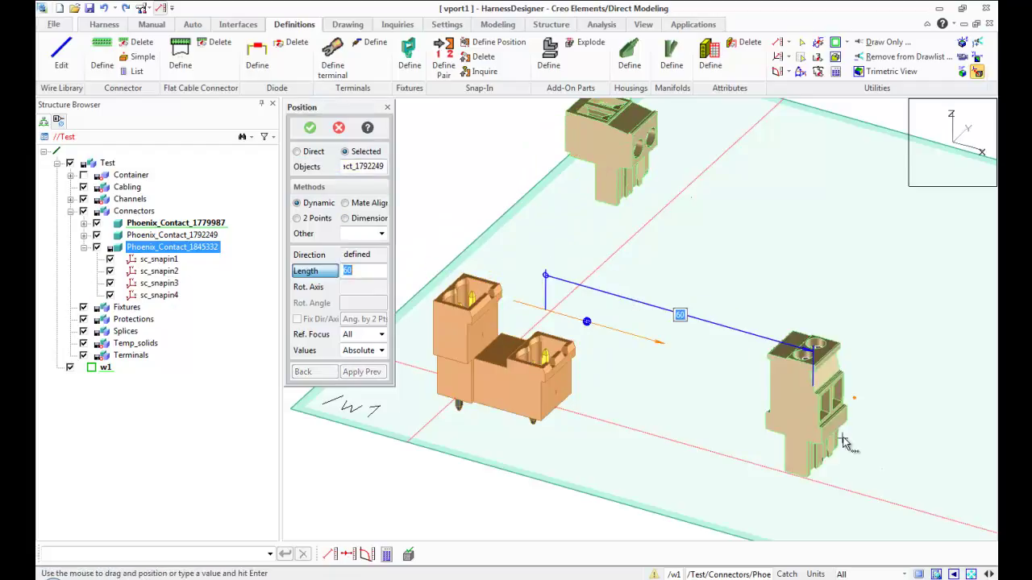
left_click(309, 128)
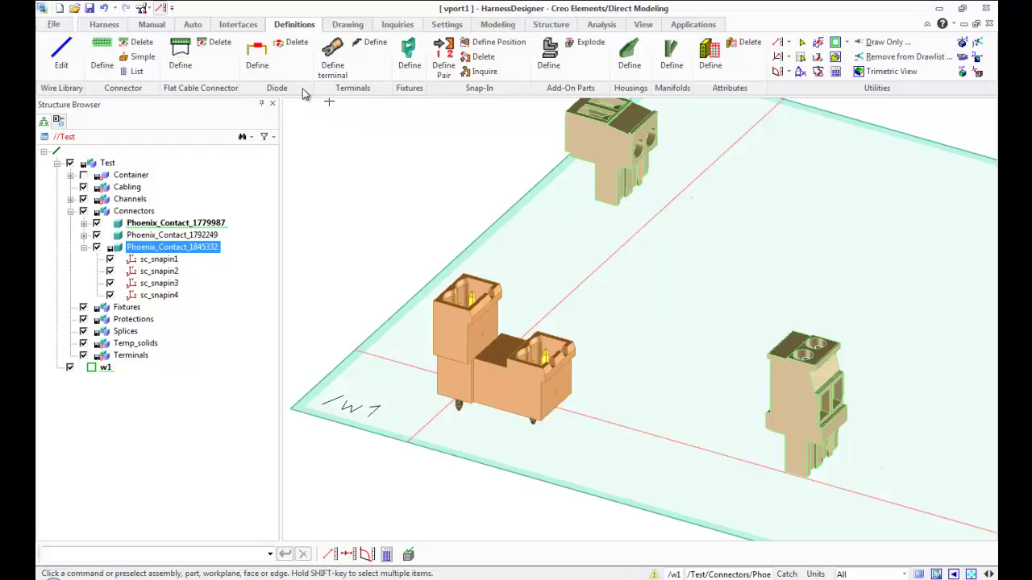
- With Manual > Move Connector, Snap-In 1779987 and 1792249 onto the lower 1845332 housing
left_click(150, 24)
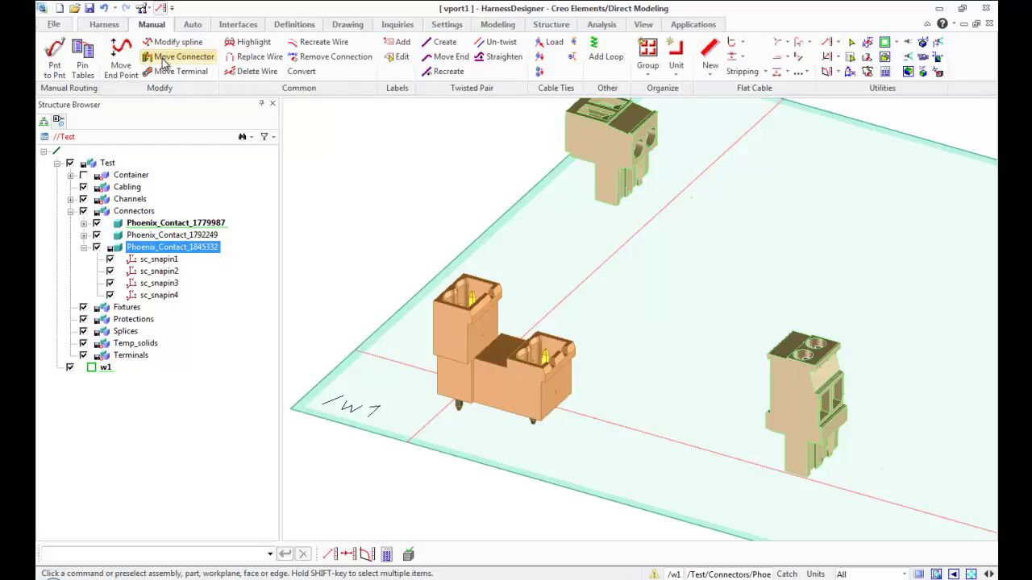
left_click(165, 58)
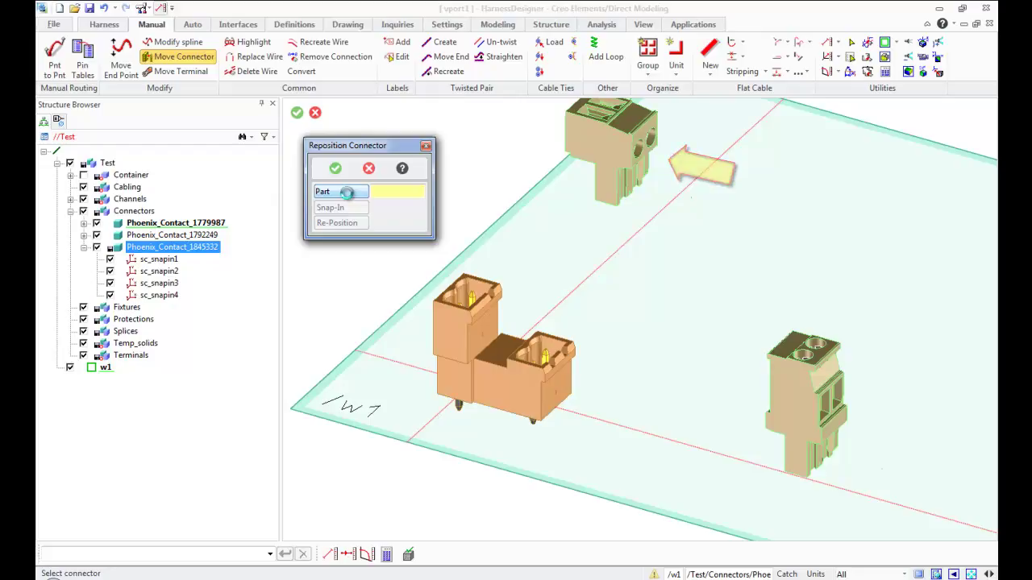
left_click(613, 153)
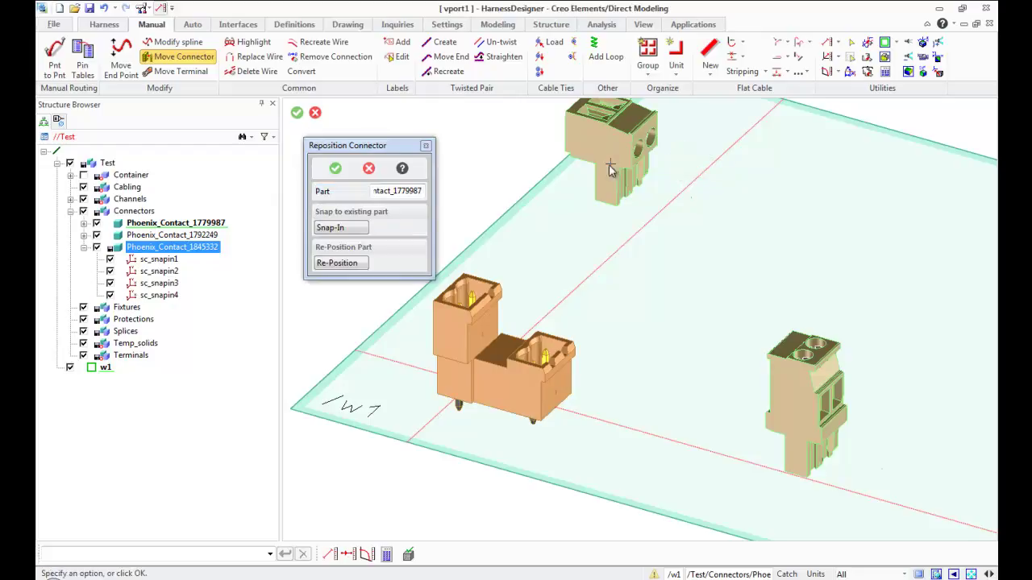
left_click(337, 231)
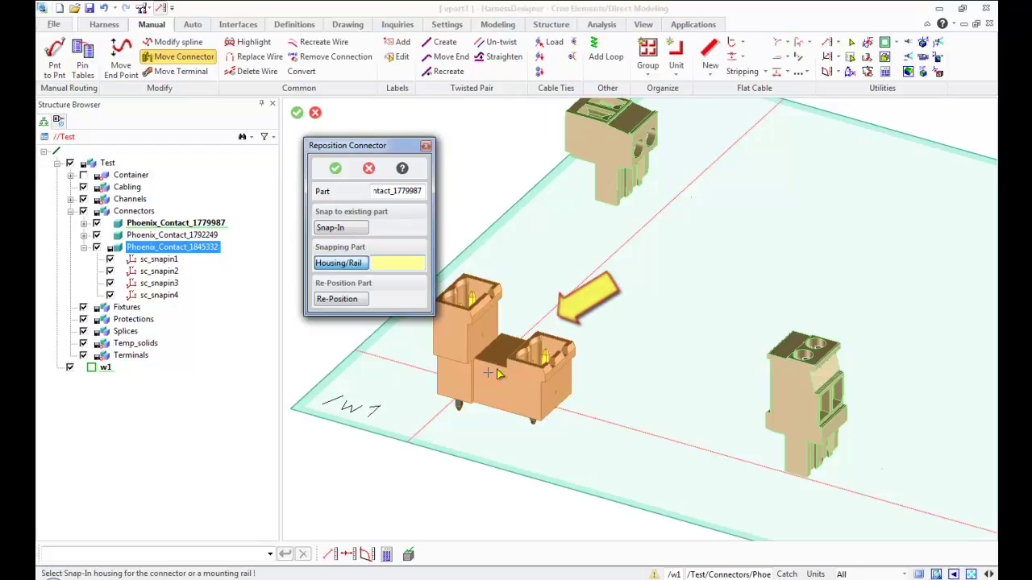
left_click(523, 365)
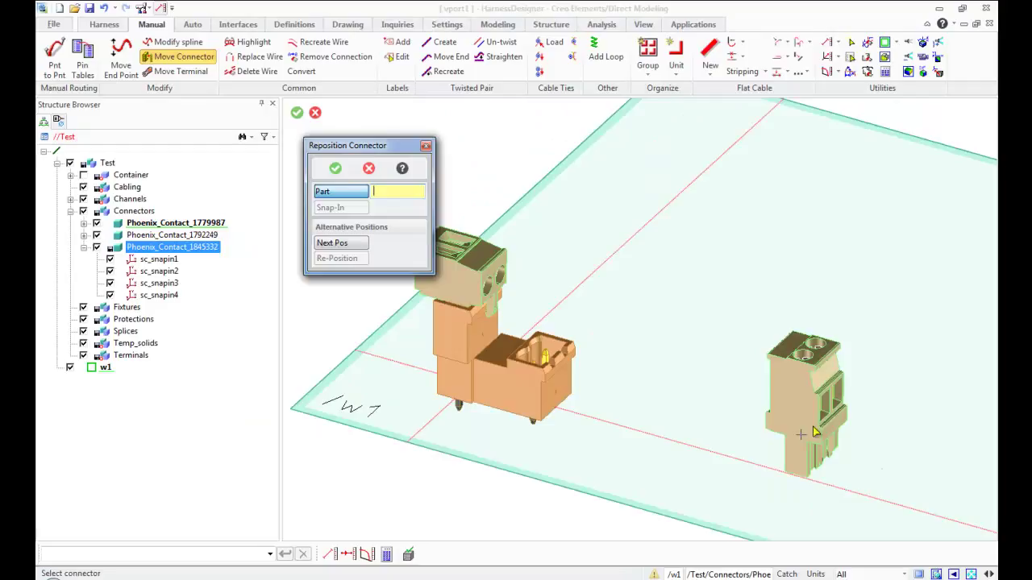
left_click(815, 433)
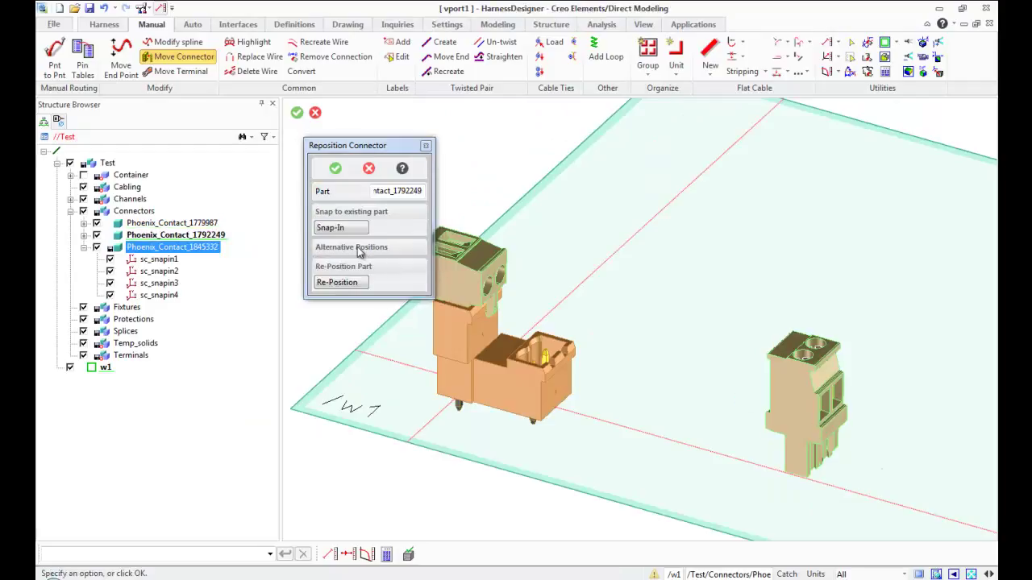
left_click(346, 228)
left_click(500, 357)
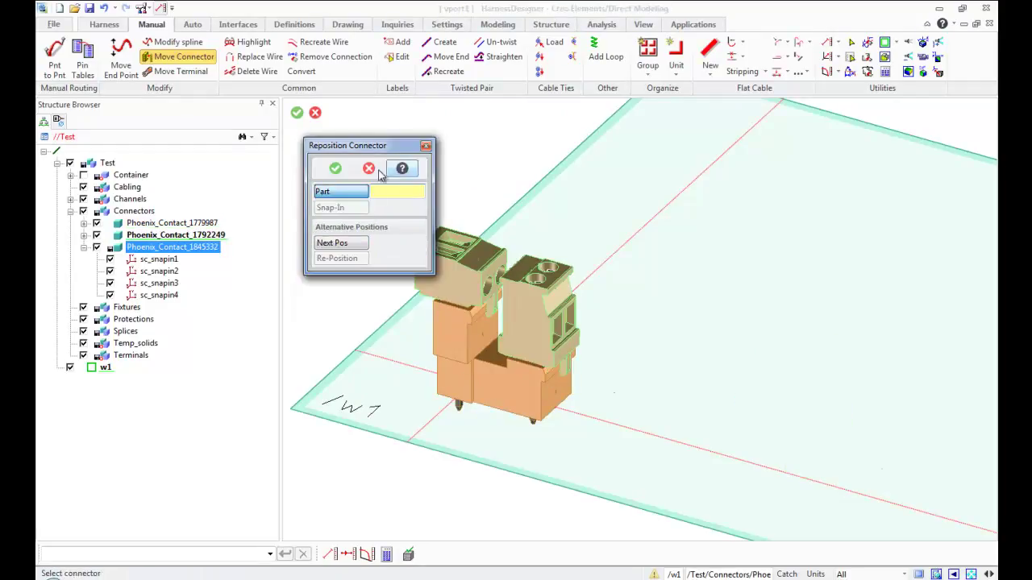
left_click(335, 168)
middle_click_drag(584, 352, 590, 350)
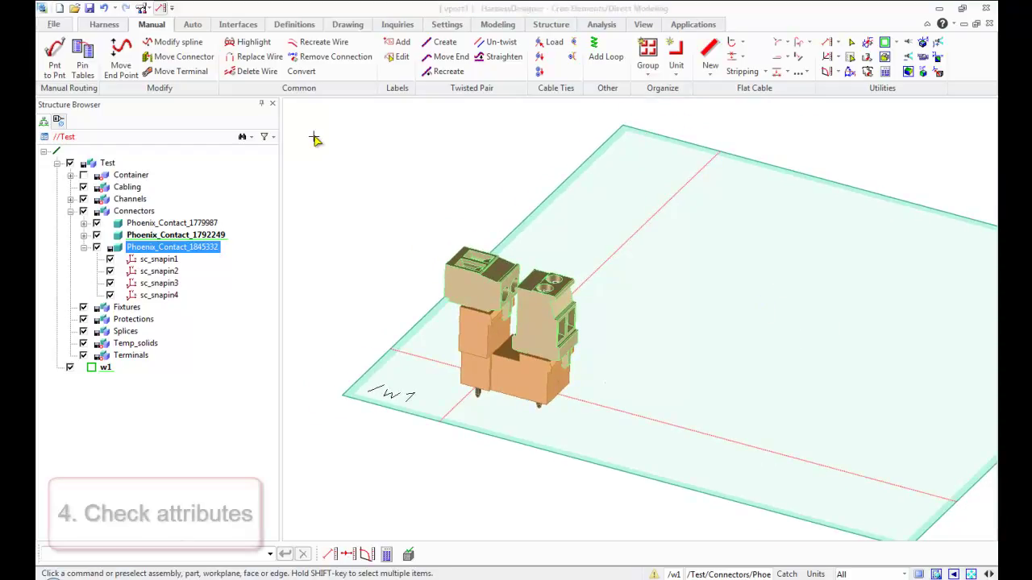
- Inquire the lower housing's snap definitions and highlight sc_snapin2 through sc_snapin4 in the model
left_click(290, 25)
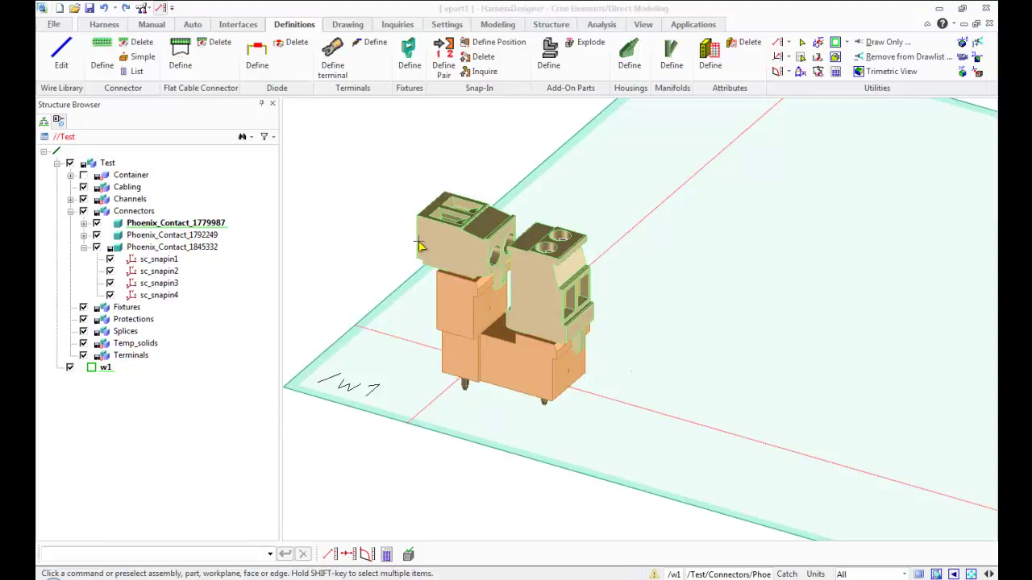
left_click(485, 72)
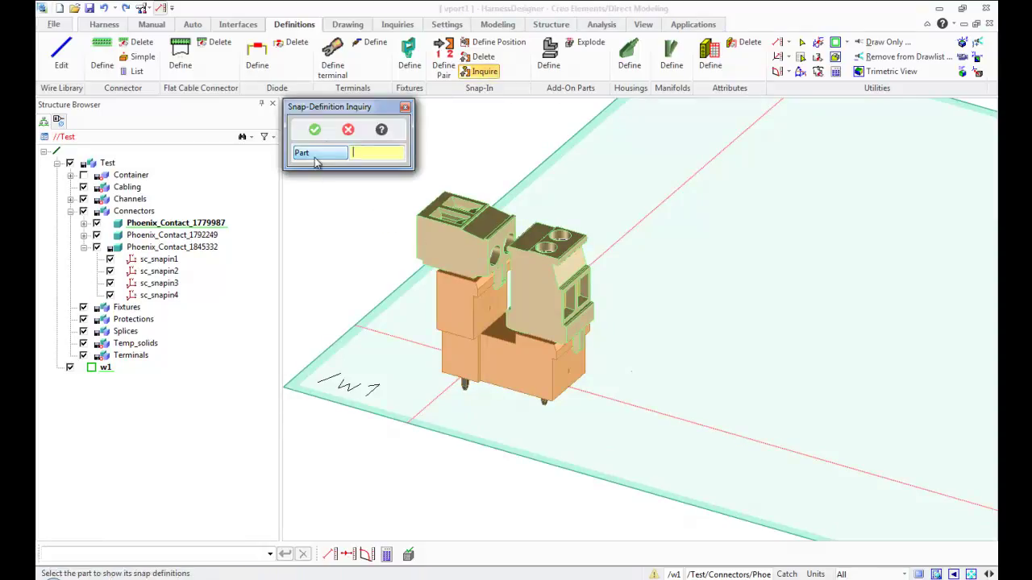
left_click(538, 383)
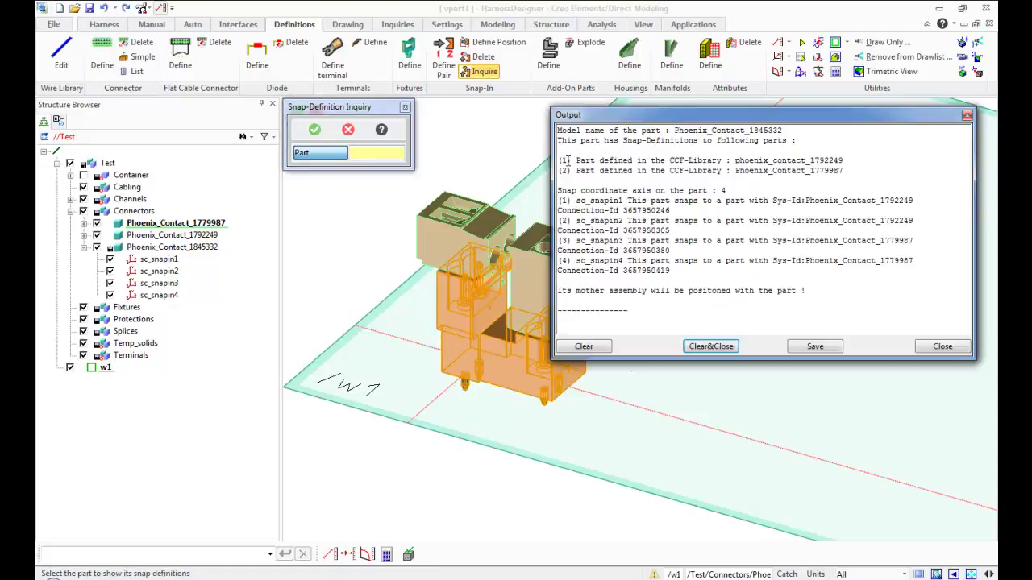
left_click(166, 271)
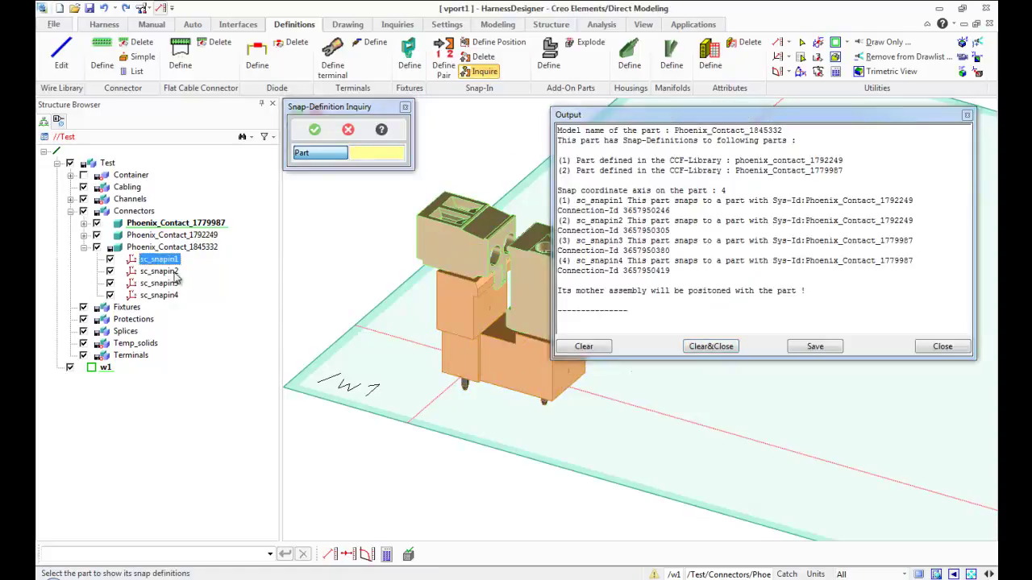
left_click(177, 284)
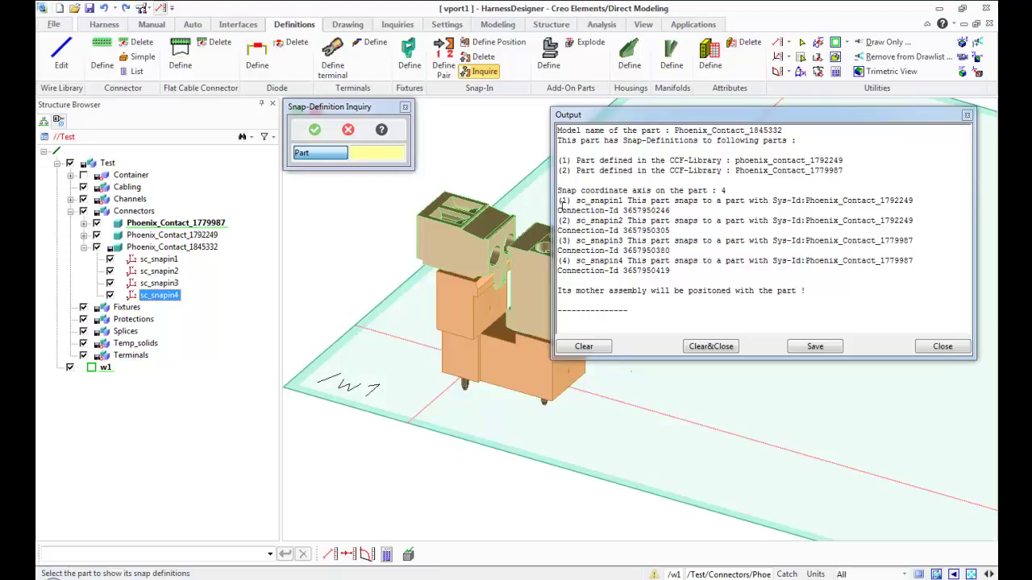
- Review the four snap-axis entries linking to 1792249 and 1779987, then close the report
left_click(558, 201)
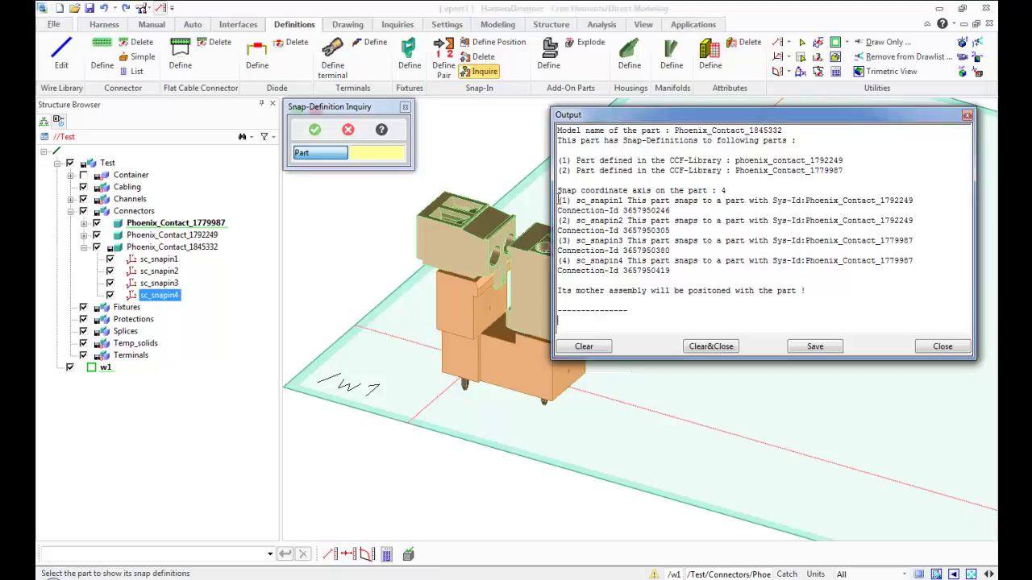
left_click_drag(559, 201, 676, 271)
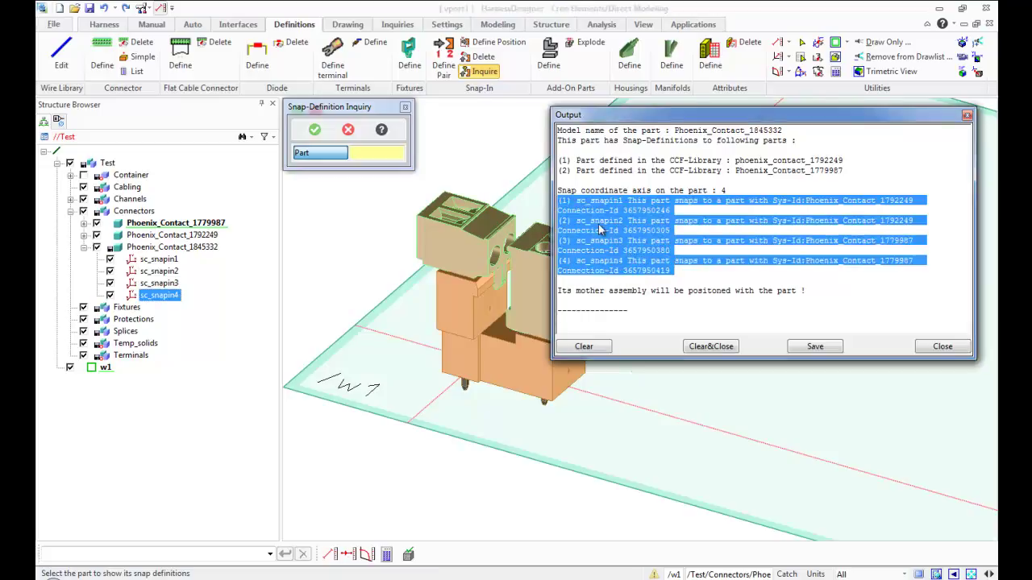
left_click(616, 248)
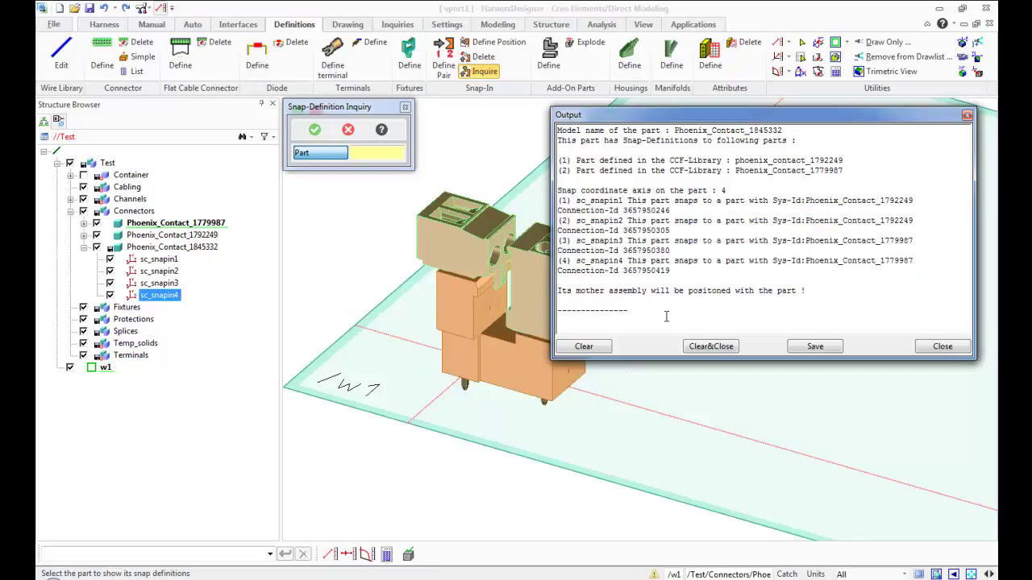
left_click(710, 347)
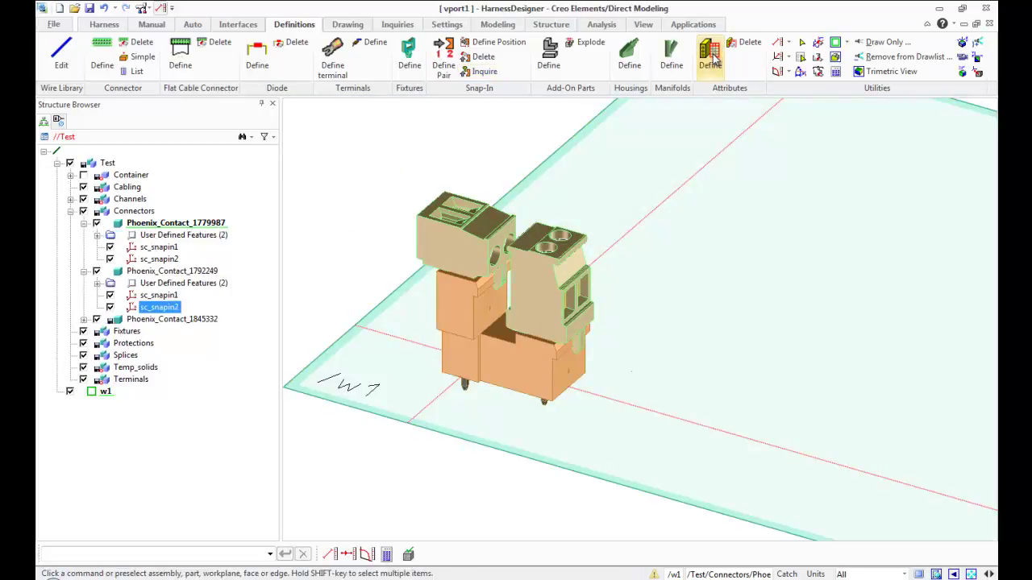
left_click(711, 56)
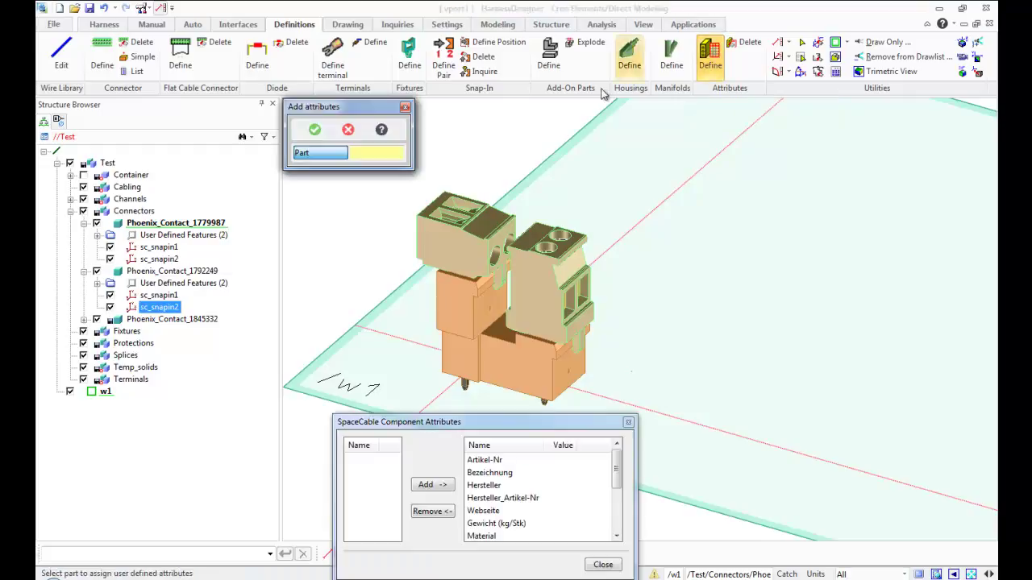
mouse_move(464, 415)
left_mouse_down()
mouse_move(715, 282)
mouse_move(771, 118)
left_mouse_up()
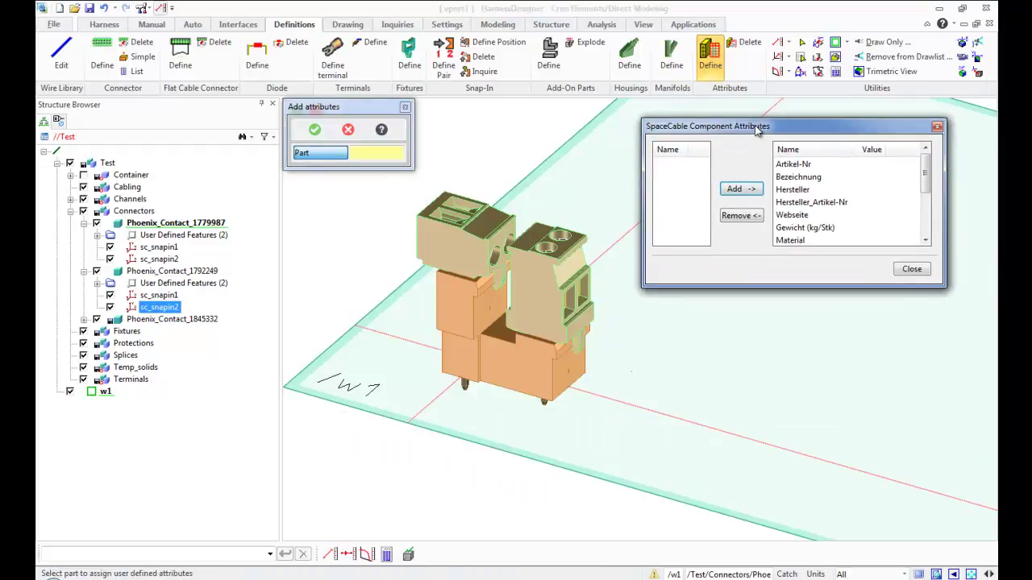
left_click(494, 356)
left_click_drag(497, 436, 798, 127)
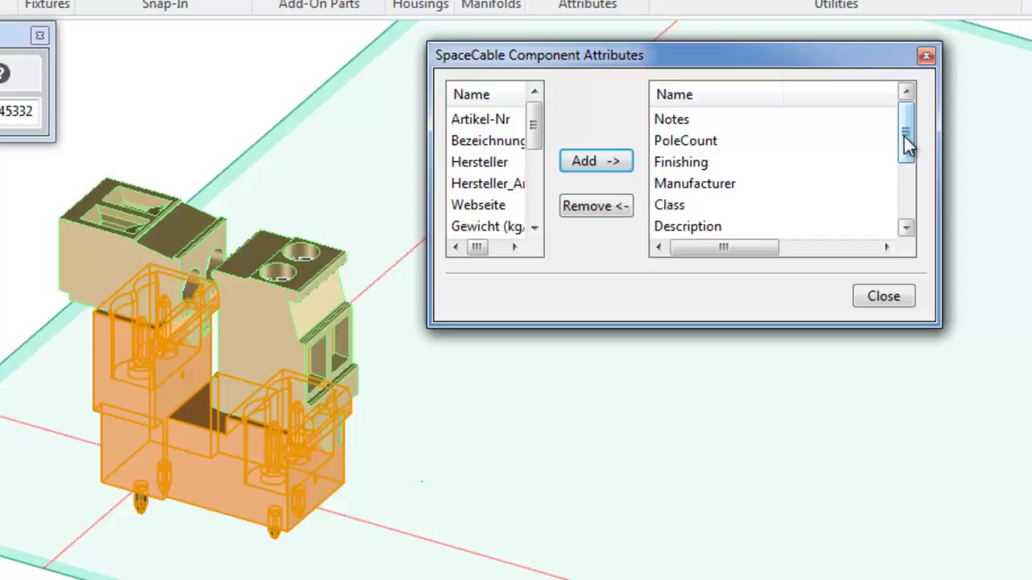
left_click_drag(906, 143, 906, 216)
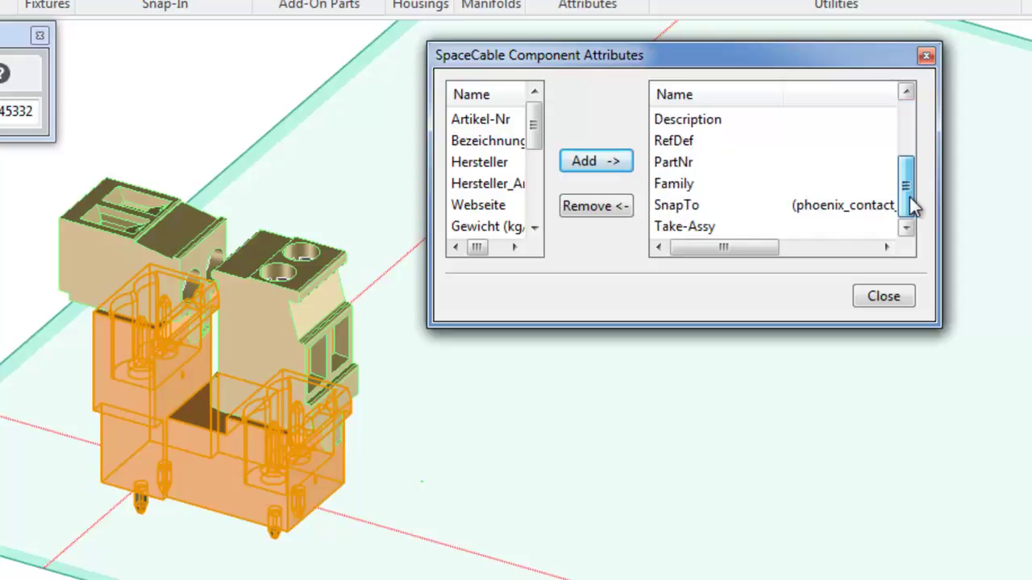
left_click(692, 206)
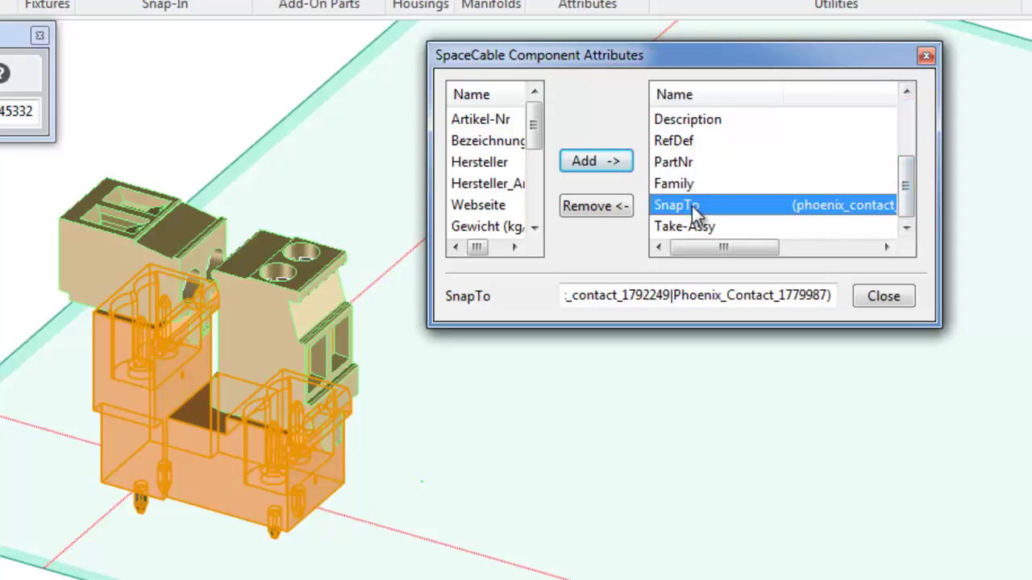
left_click(577, 297)
left_click_drag(577, 297, 831, 297)
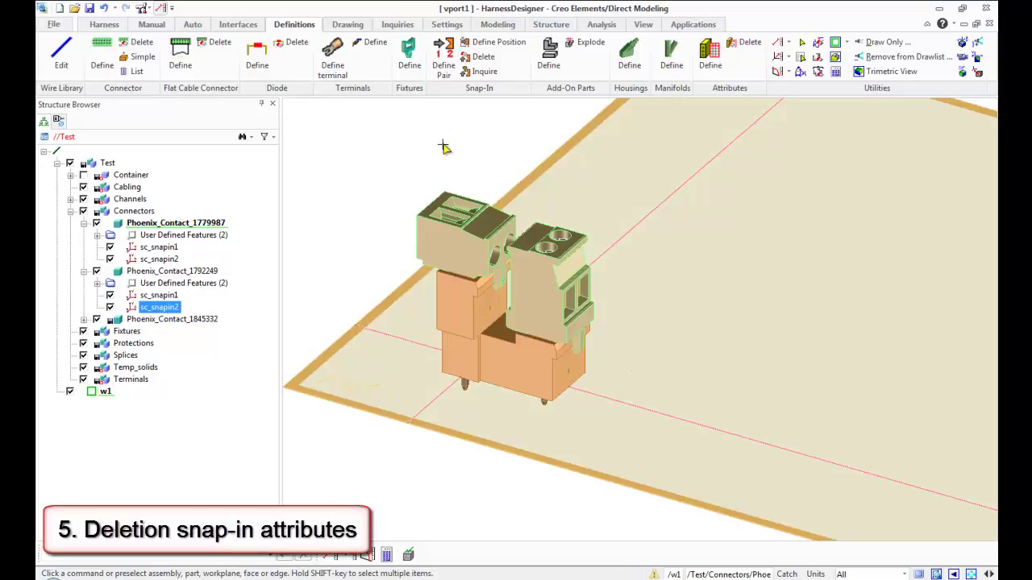
- Pick the lower connector housing with Snap-In Delete on one part, reaching the Confirm Delete prompt
left_click(443, 147)
middle_click_drag(644, 195, 594, 193)
scroll(595, 199, "down", 2)
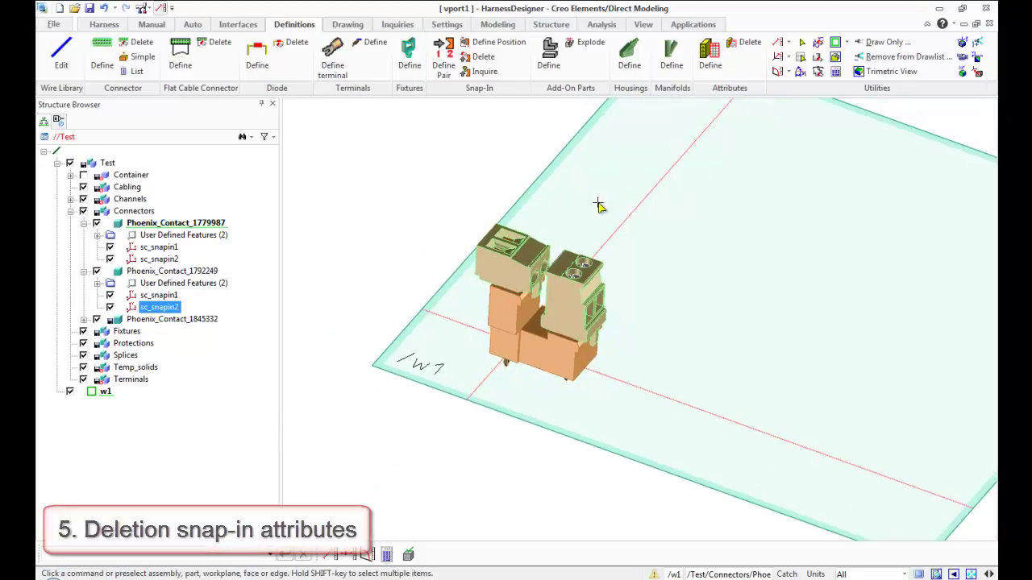
left_click(487, 62)
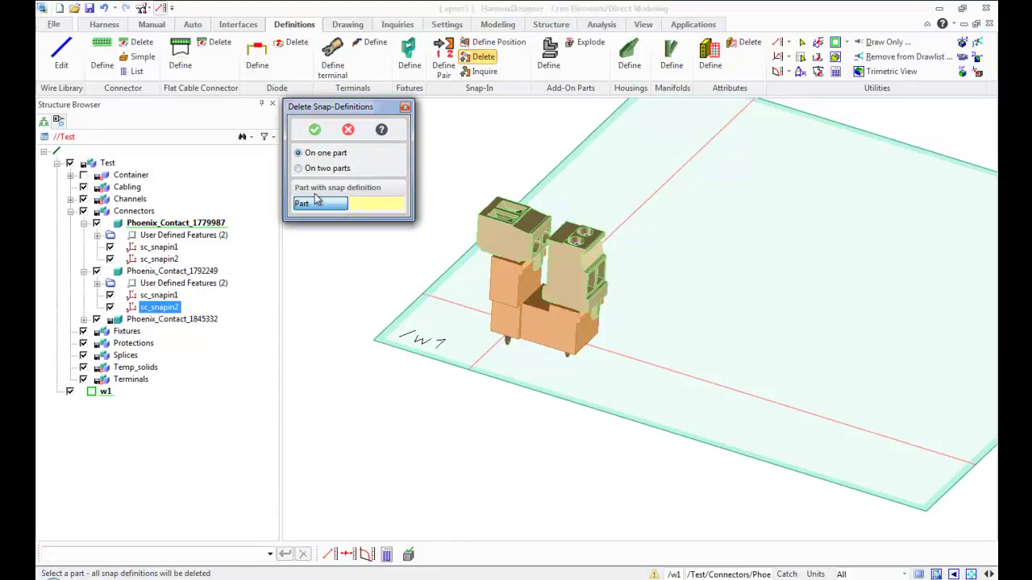
left_click(512, 292)
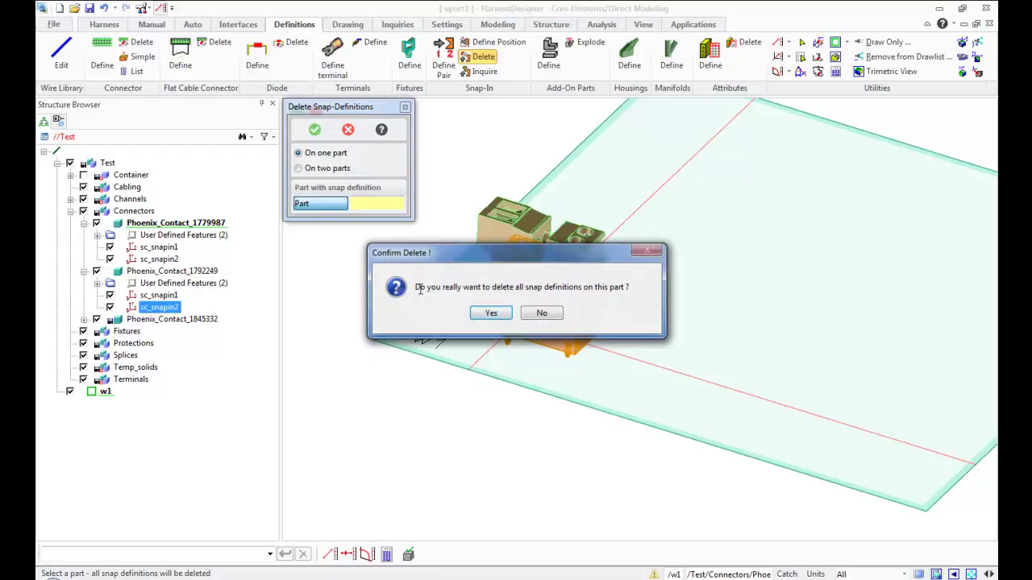
left_click_drag(418, 287, 621, 287)
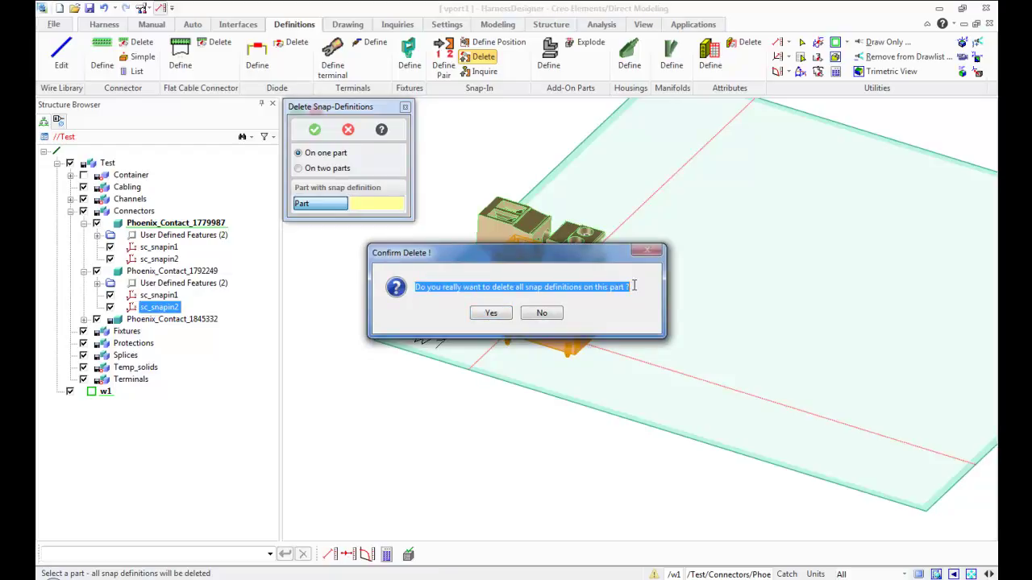